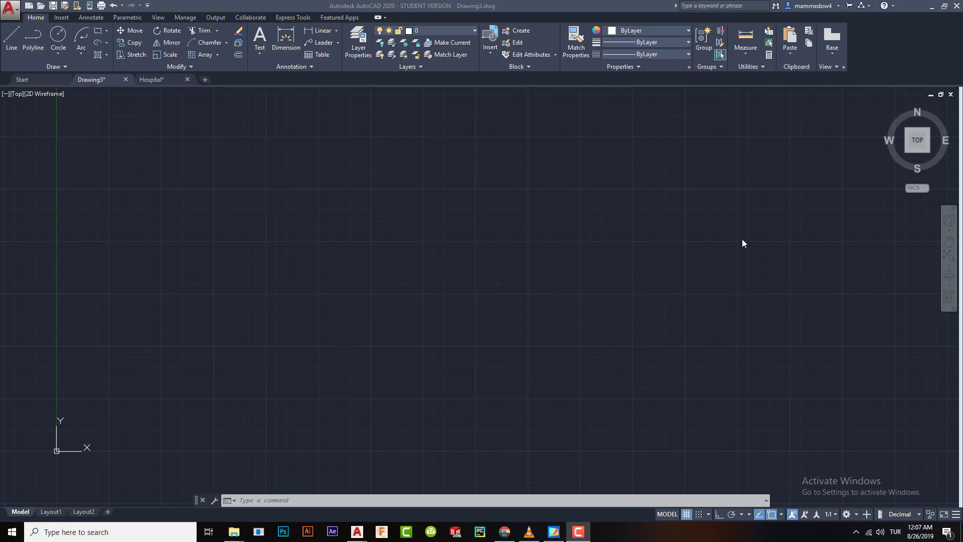
Step: Switch to the reference image 05.gif, examine the red bracket's dimensioned views, hatched area and 3D picture, and close the image
left_click(554, 532)
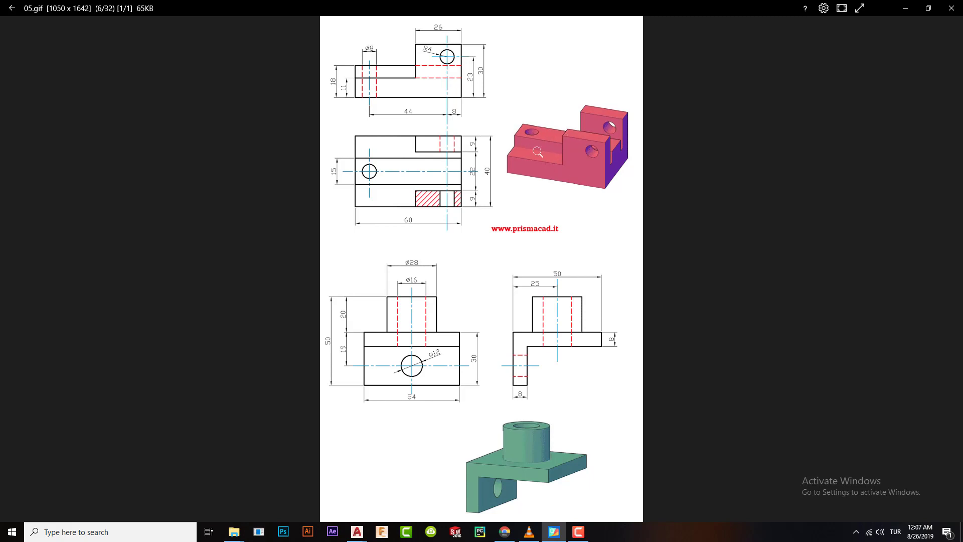
left_click(530, 134)
left_click(530, 134)
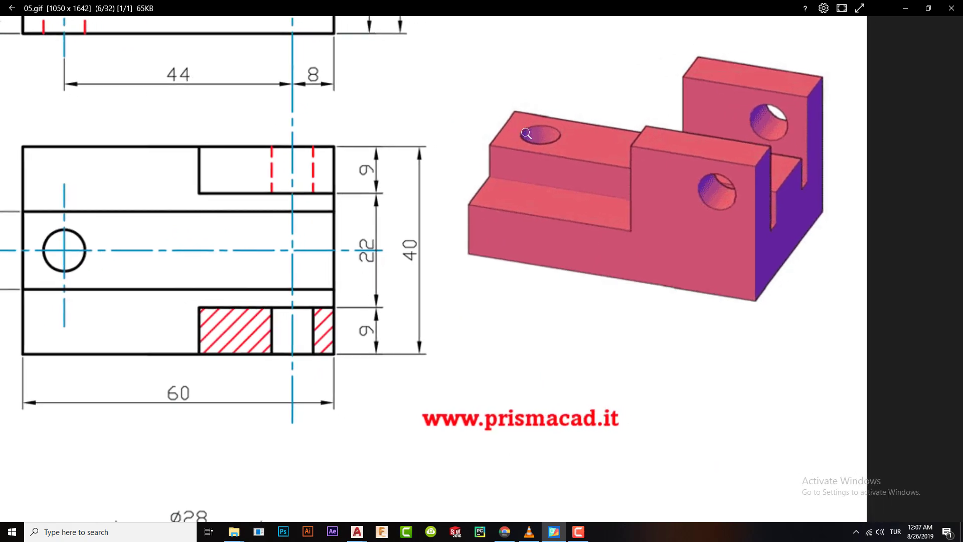
mouse_move(523, 134)
left_mouse_down()
mouse_move(632, 156)
mouse_move(596, 146)
mouse_move(626, 149)
left_mouse_up()
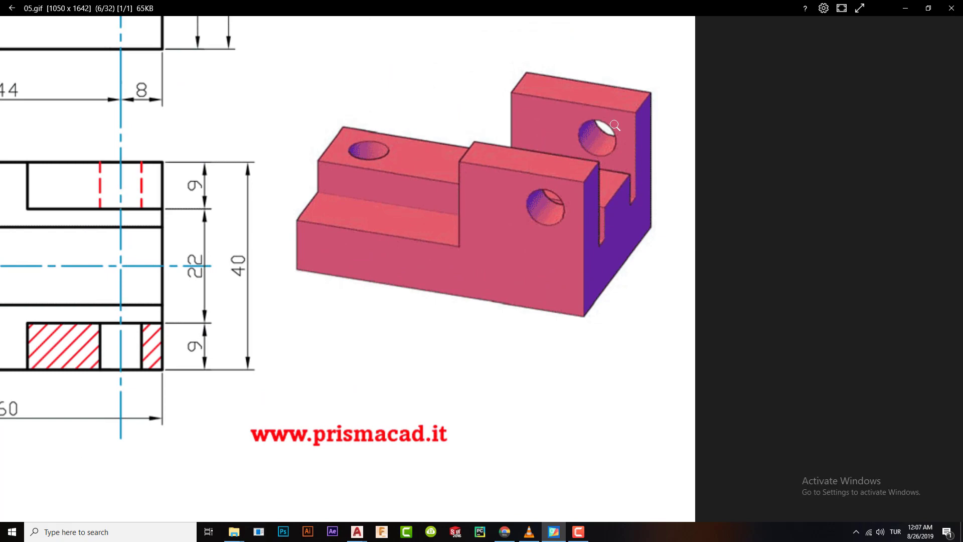
left_click_drag(615, 125, 397, 198)
mouse_move(319, 169)
left_mouse_down()
mouse_move(495, 204)
mouse_move(407, 203)
mouse_move(443, 196)
left_mouse_up()
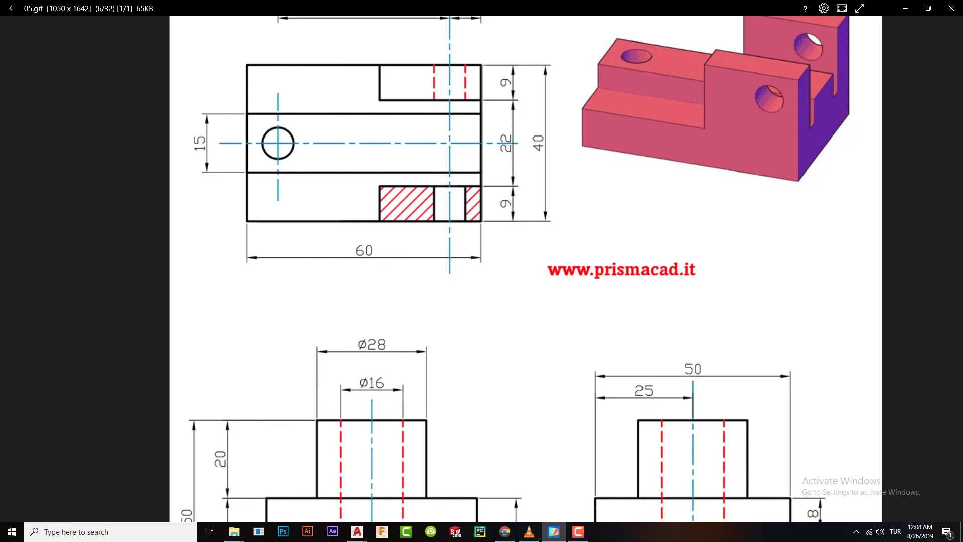
mouse_move(444, 197)
left_mouse_down()
mouse_move(473, 156)
mouse_move(468, 145)
mouse_move(485, 140)
left_mouse_up()
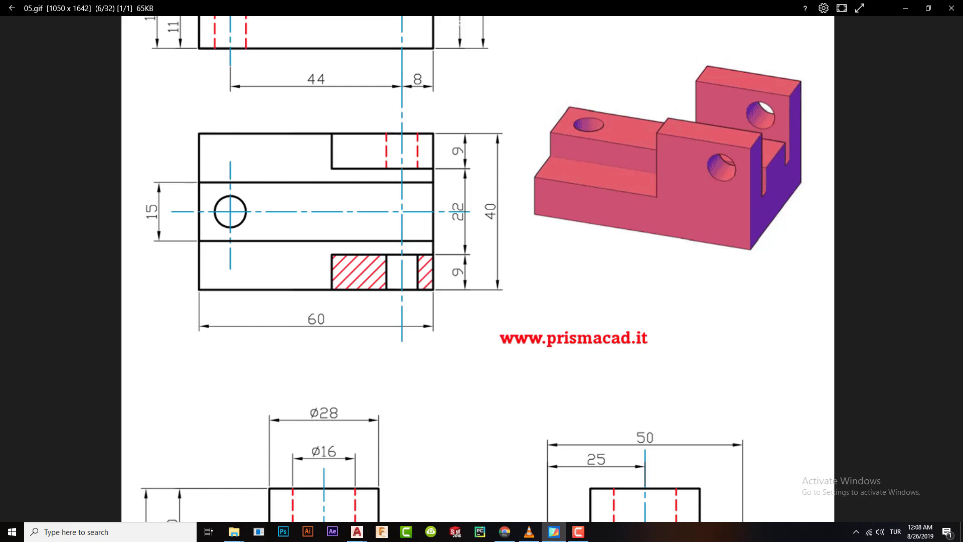
left_click_drag(484, 140, 491, 105)
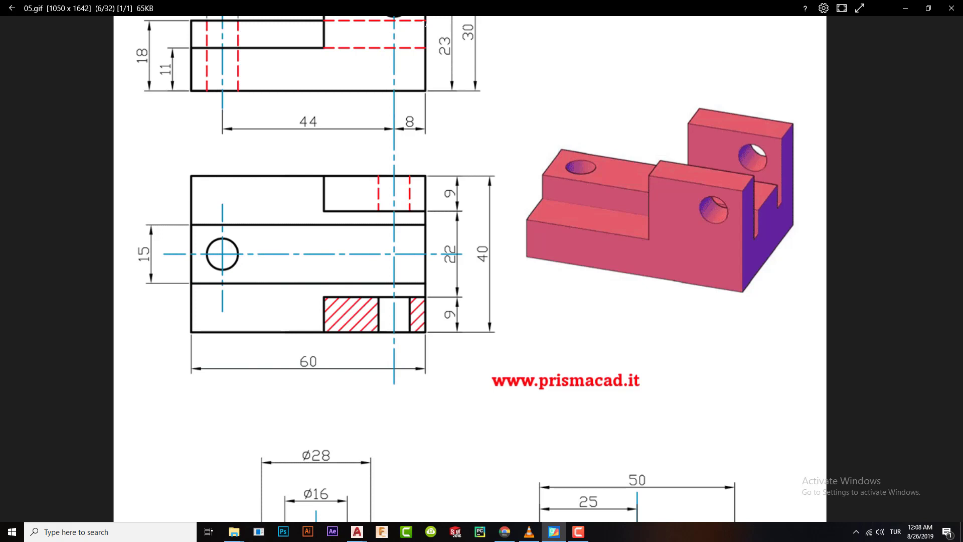
mouse_move(491, 105)
left_mouse_down()
mouse_move(468, 180)
mouse_move(488, 178)
mouse_move(458, 179)
mouse_move(482, 143)
mouse_move(509, 150)
mouse_move(518, 133)
mouse_move(518, 119)
mouse_move(468, 147)
mouse_move(485, 102)
left_mouse_up()
mouse_move(710, 149)
left_mouse_down()
mouse_move(700, 119)
mouse_move(580, 118)
mouse_move(595, 121)
mouse_move(590, 149)
mouse_move(604, 122)
mouse_move(569, 136)
mouse_move(602, 114)
mouse_move(570, 127)
mouse_move(609, 146)
mouse_move(604, 156)
mouse_move(435, 162)
mouse_move(435, 59)
mouse_move(444, 60)
mouse_move(432, 58)
mouse_move(462, 58)
mouse_move(587, 133)
mouse_move(472, 190)
mouse_move(415, 198)
mouse_move(558, 149)
mouse_move(601, 152)
mouse_move(554, 149)
mouse_move(614, 153)
mouse_move(460, 181)
mouse_move(404, 203)
mouse_move(456, 197)
mouse_move(463, 206)
mouse_move(470, 183)
mouse_move(483, 200)
mouse_move(458, 223)
left_mouse_up()
scroll(484, 200, "down", 1)
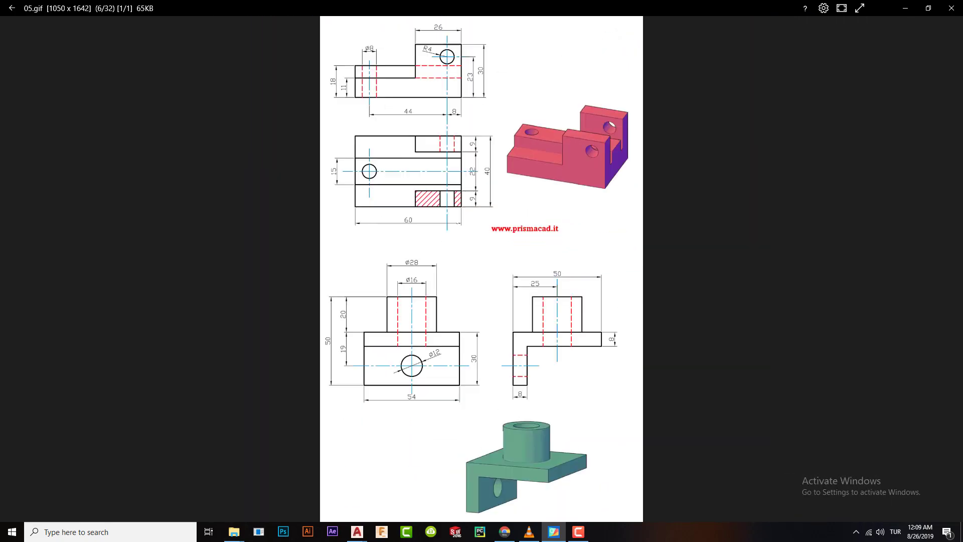
left_click(950, 8)
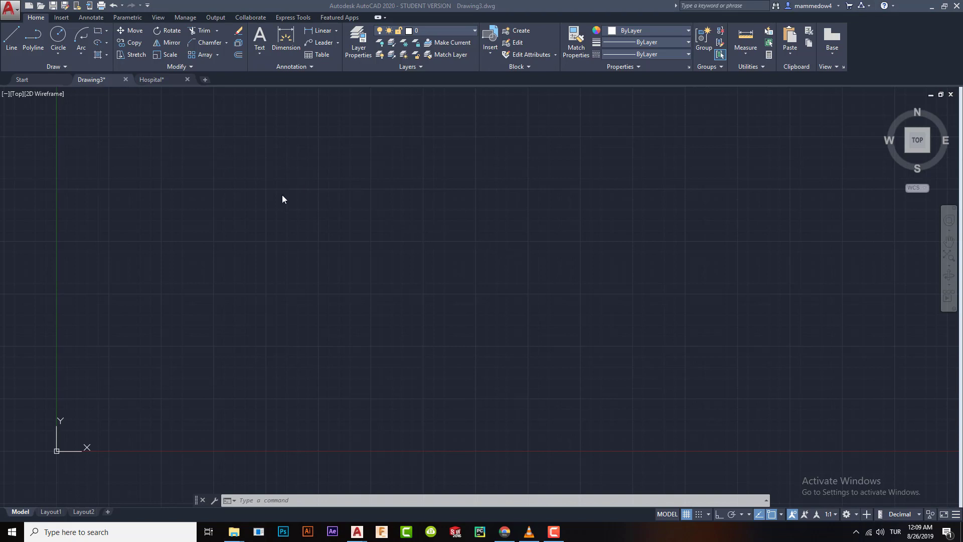
Step: In the Hospital drawing, move the lone car in the middle of the diagonal parking lot's upper-left row two stalls up along the row
left_click(160, 83)
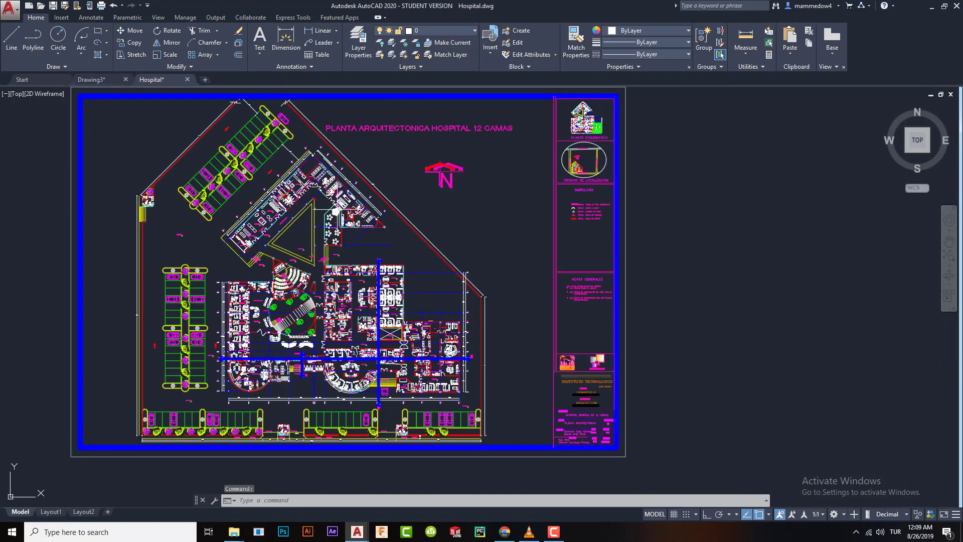
mouse_move(428, 203)
middle_mouse_down()
mouse_move(535, 197)
mouse_move(549, 217)
middle_mouse_up()
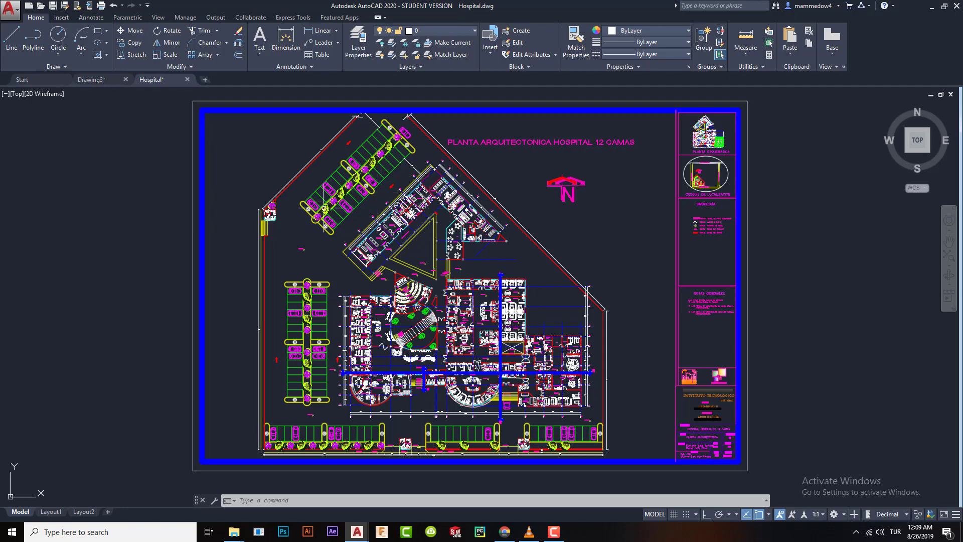
scroll(338, 189, "up", 5)
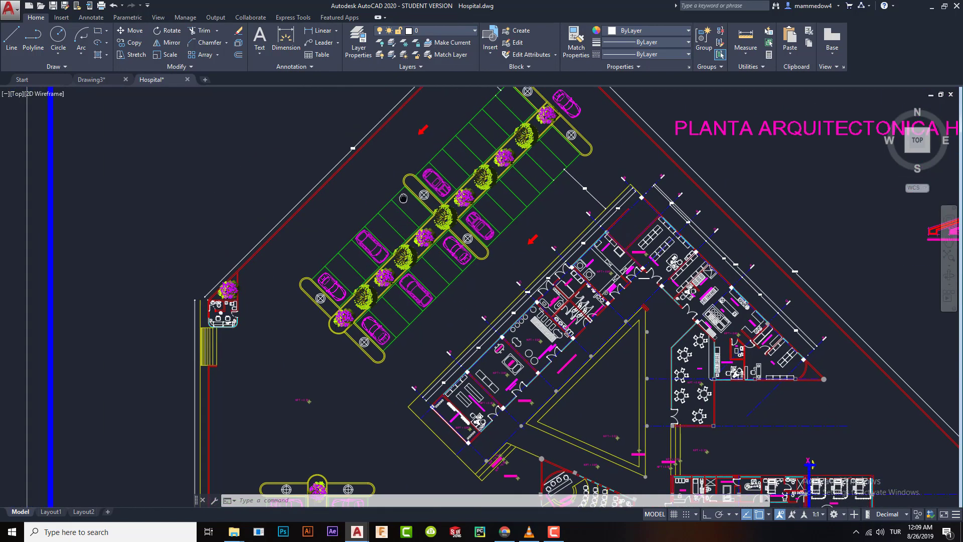
scroll(654, 187, "up", 5)
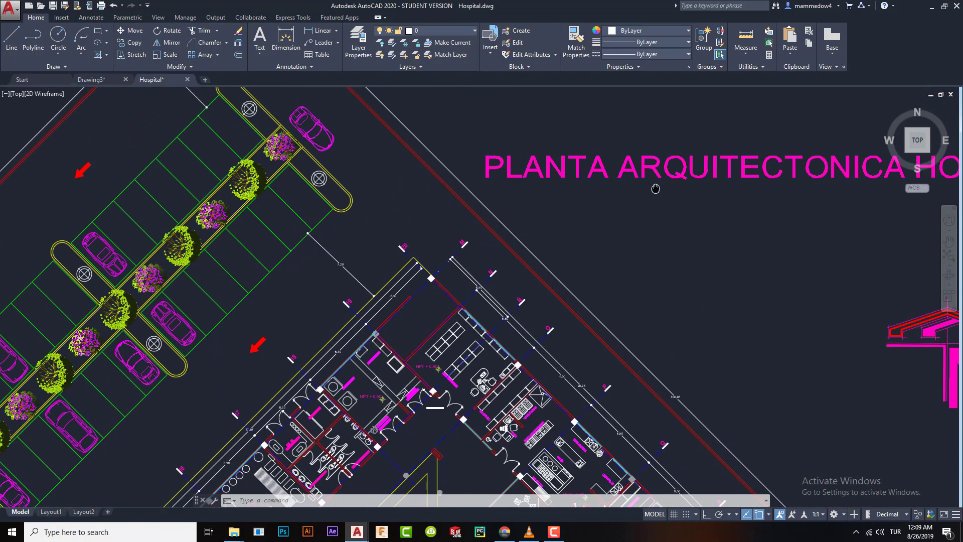
middle_click_drag(538, 188, 672, 118)
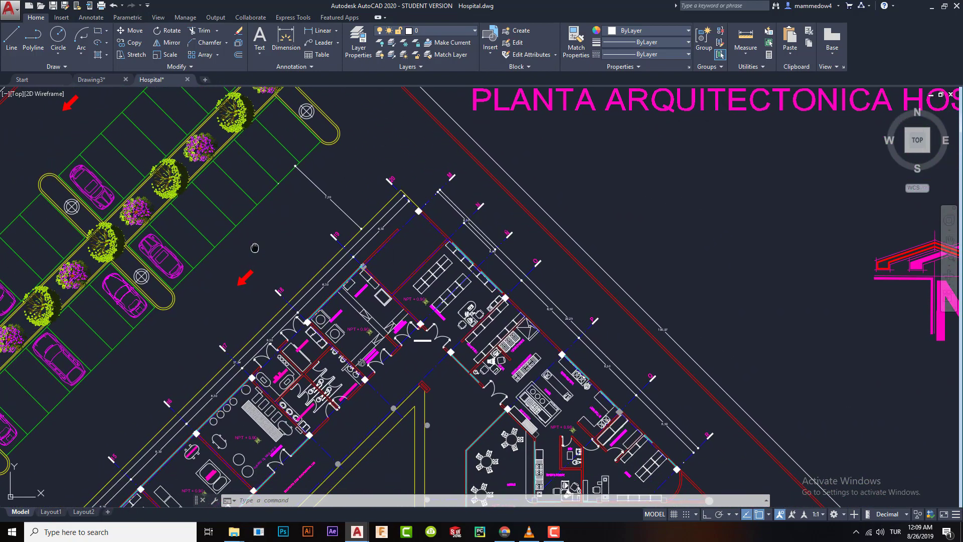
mouse_move(253, 249)
middle_mouse_down()
mouse_move(425, 186)
mouse_move(481, 182)
middle_mouse_up()
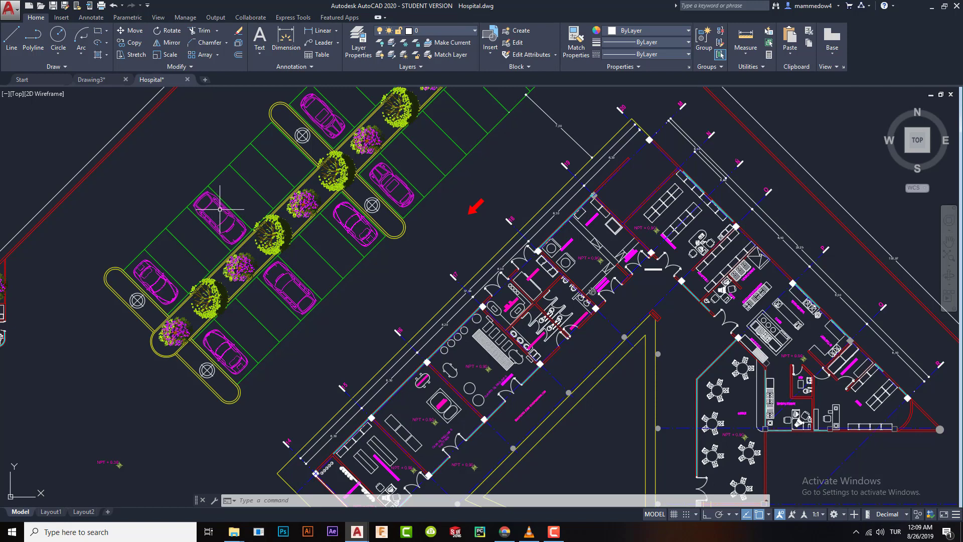
left_click(224, 217)
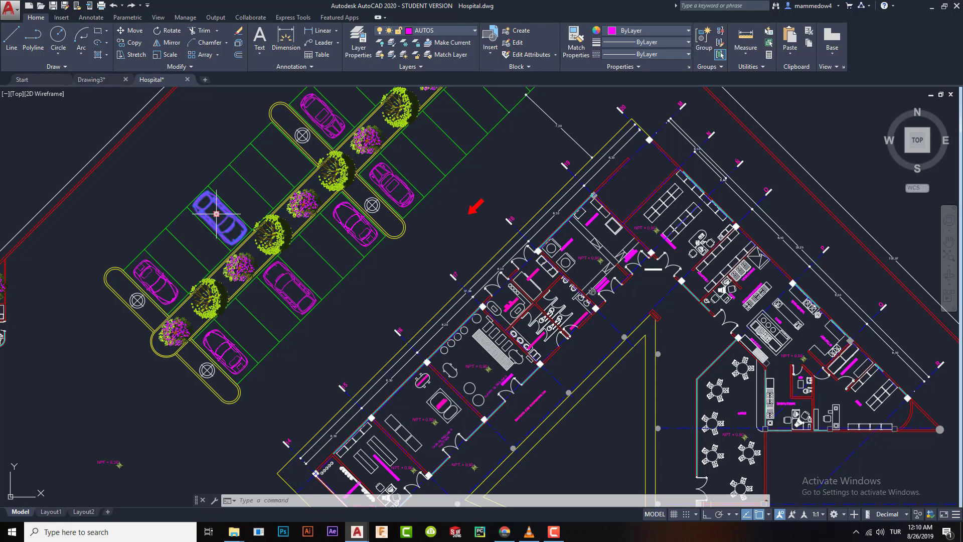
left_click(216, 214)
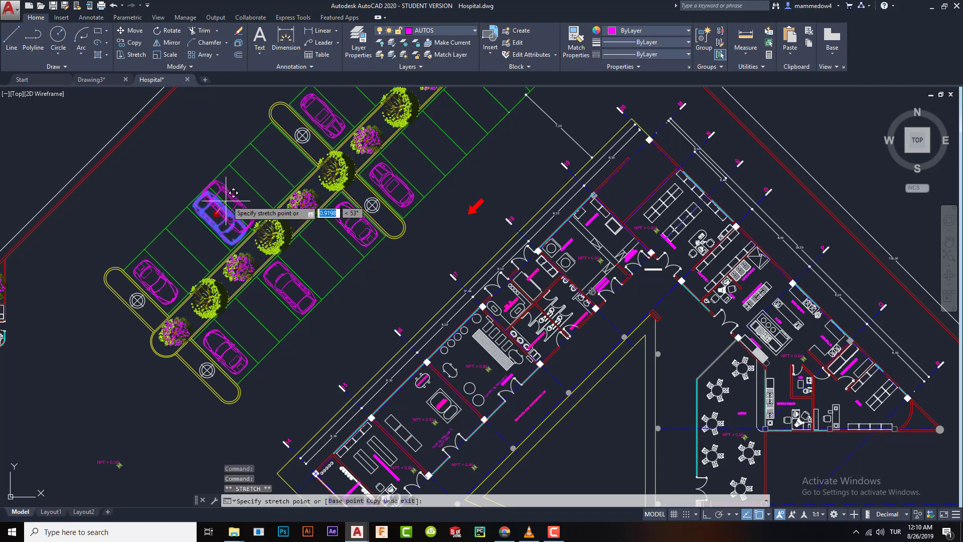
left_click(259, 172)
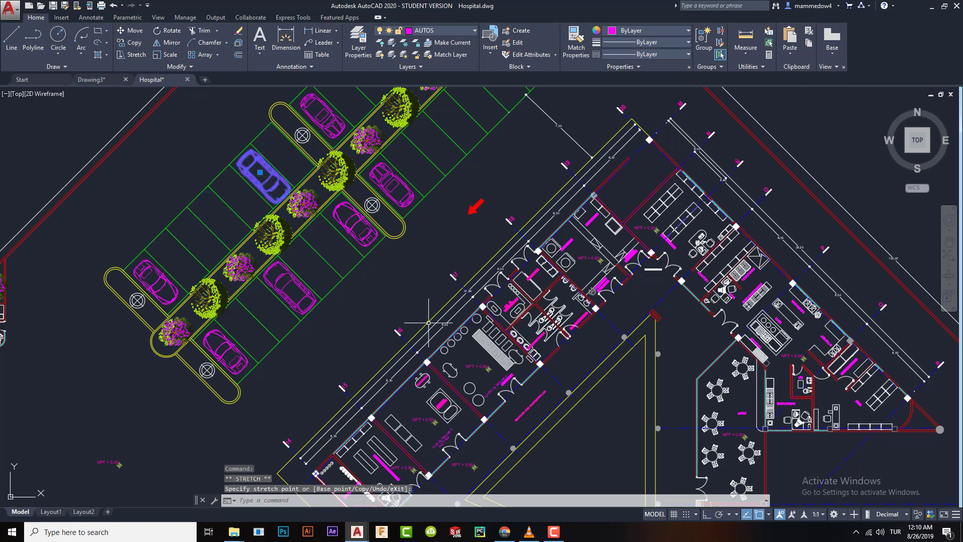
Step: Examine the hospital plan from the diagonal service wing past the dining area and auditorium to the laboratory and hospitalization rooms
middle_click_drag(533, 316, 393, 284)
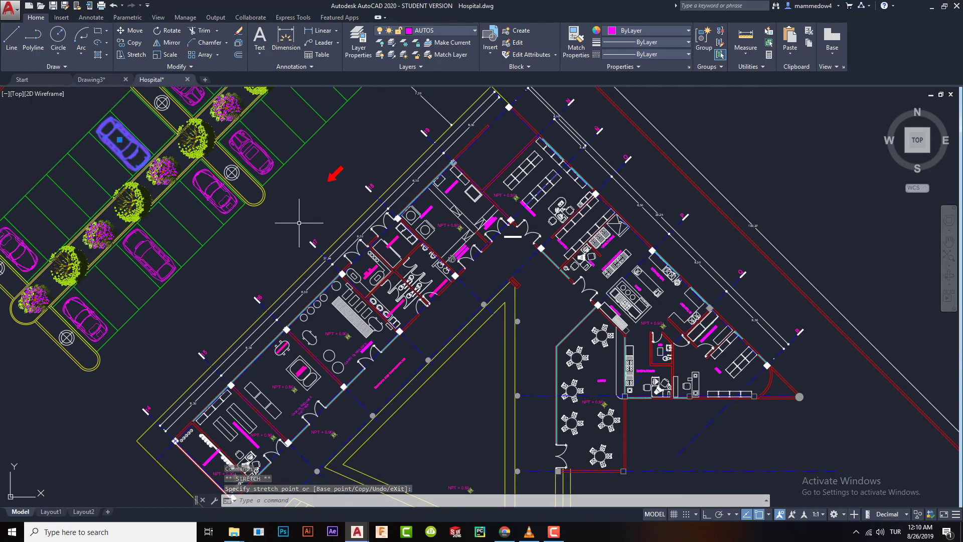
scroll(360, 267, "up", 6)
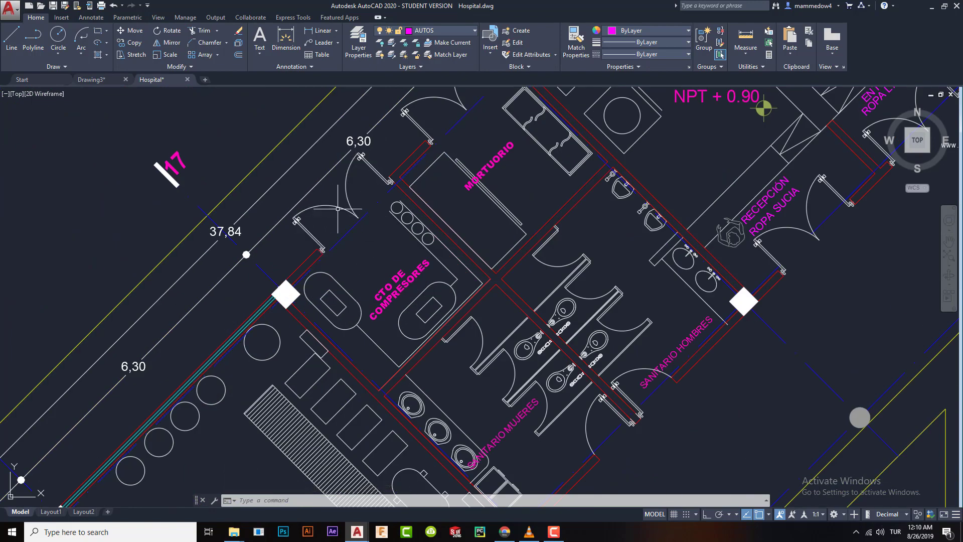
mouse_move(532, 369)
middle_mouse_down()
mouse_move(413, 301)
mouse_move(394, 342)
middle_mouse_up()
scroll(652, 232, "down", 4)
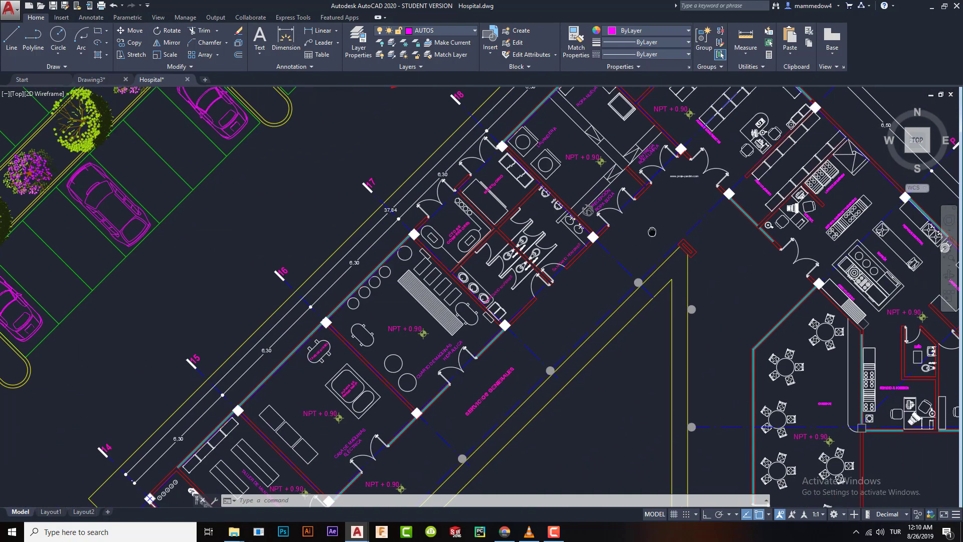
middle_click_drag(652, 232, 564, 133)
middle_click_drag(676, 339, 576, 221)
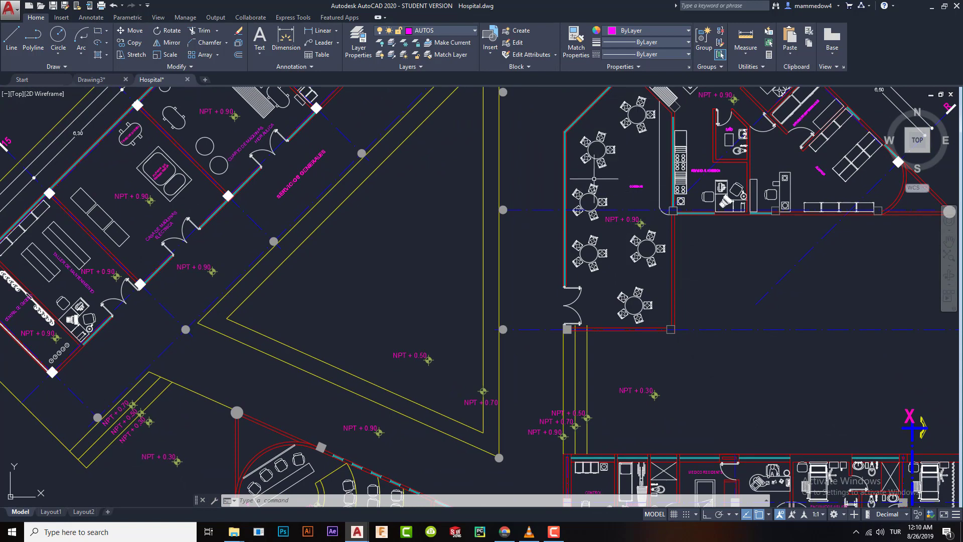
middle_click_drag(376, 329, 500, 104)
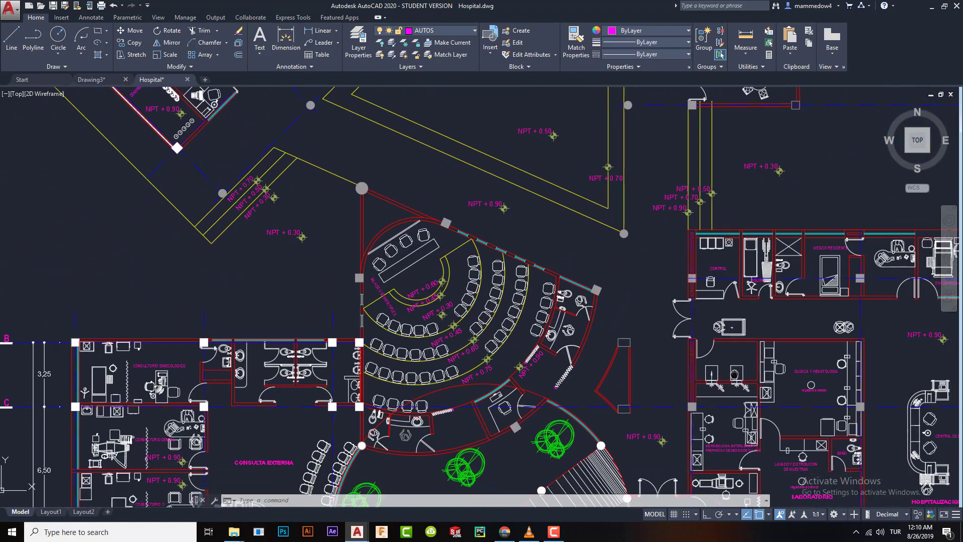
middle_click_drag(734, 374, 506, 239)
middle_click_drag(484, 290, 454, 282)
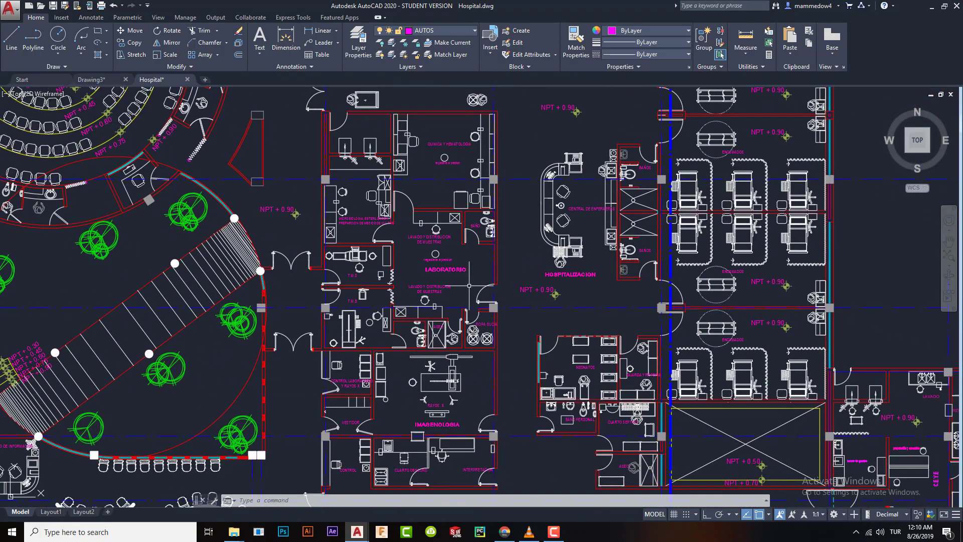
Step: Try to move the person symbol in the NEONATOS room from the lower cot to the open floor near the door, and undo the move
scroll(577, 393, "up", 5)
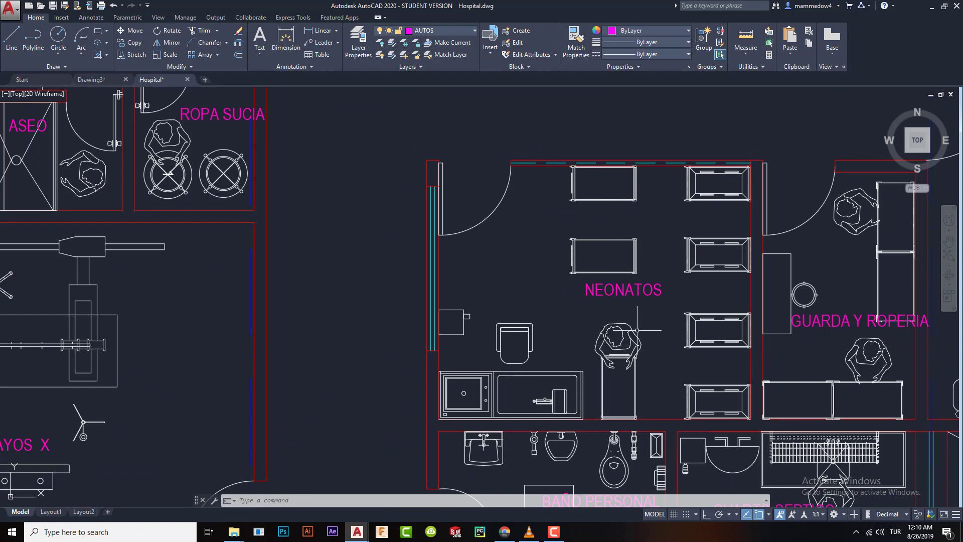
left_click(632, 335)
left_click(620, 334)
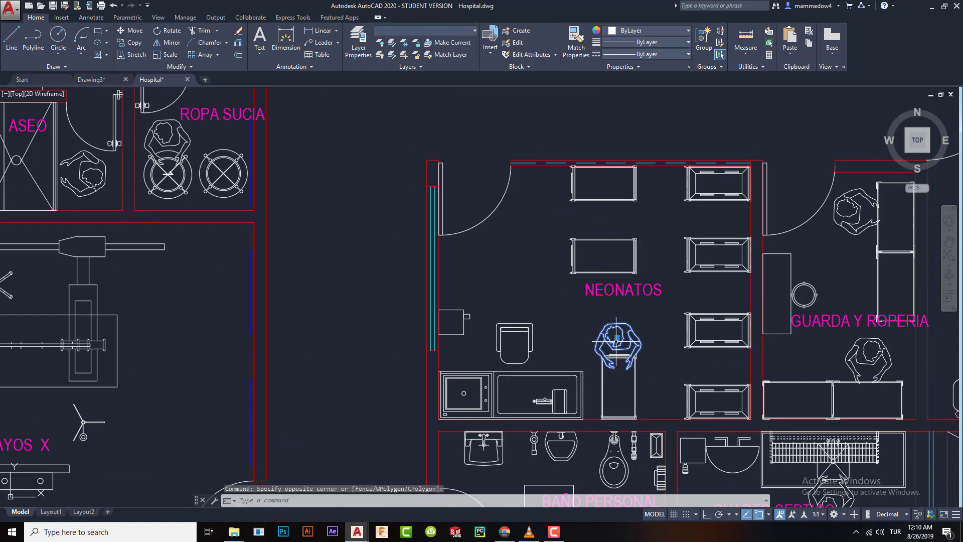
left_click(617, 338)
left_click(530, 259)
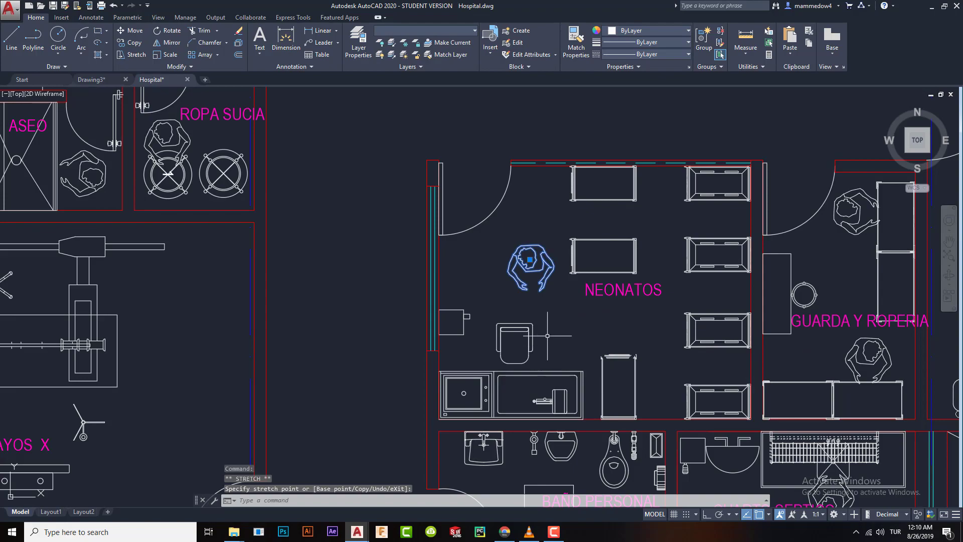
key("ctrl+z")
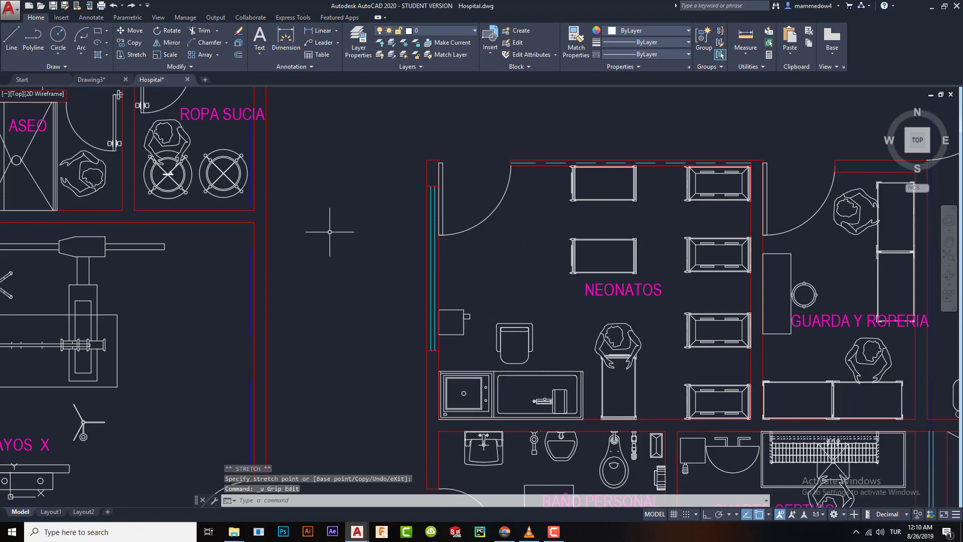
Step: Examine the hospital's central wings and the yellow-framed rectangle with crossed diagonals below the patient rooms
scroll(358, 230, "down", 4)
scroll(639, 207, "down", 5)
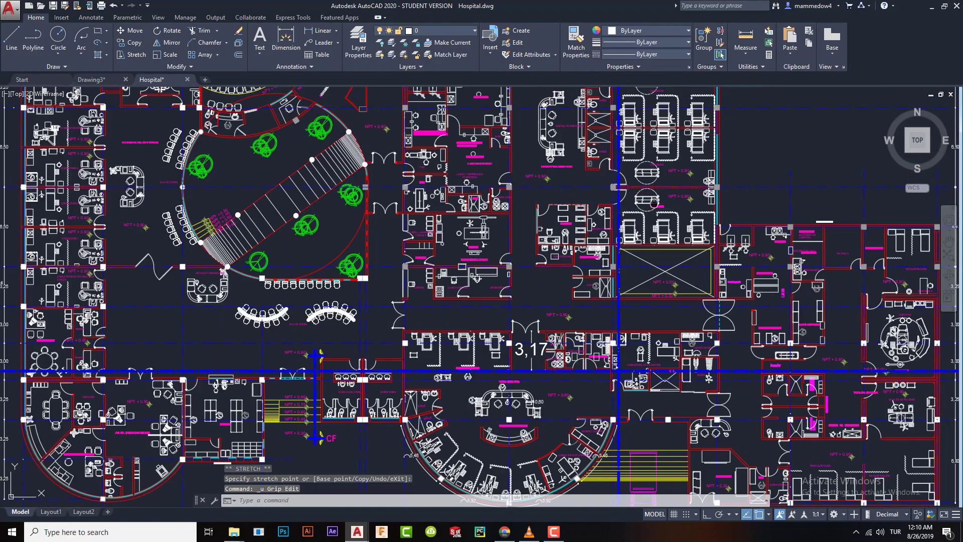
mouse_move(653, 204)
middle_mouse_down()
mouse_move(506, 253)
mouse_move(429, 303)
middle_mouse_up()
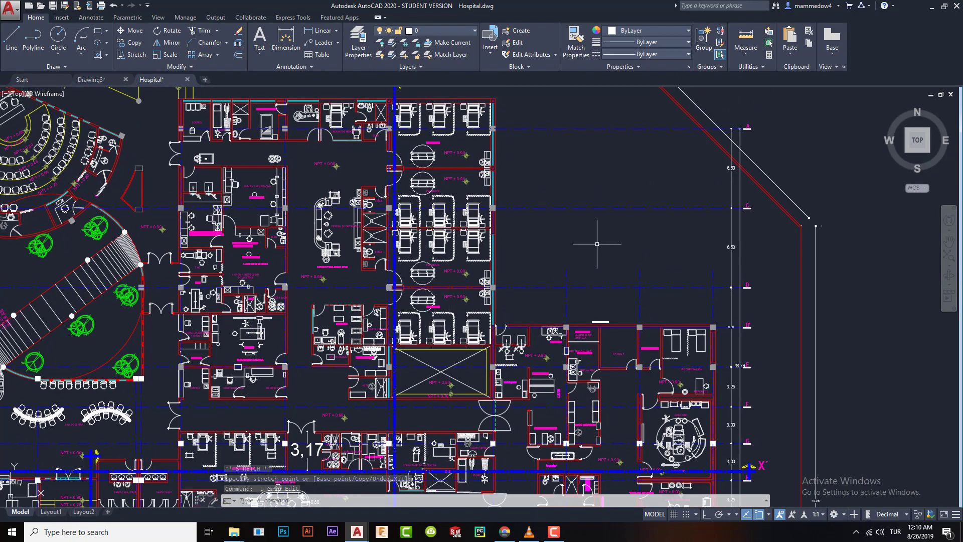
mouse_move(591, 238)
middle_mouse_down()
mouse_move(602, 281)
mouse_move(580, 322)
mouse_move(596, 349)
middle_mouse_up()
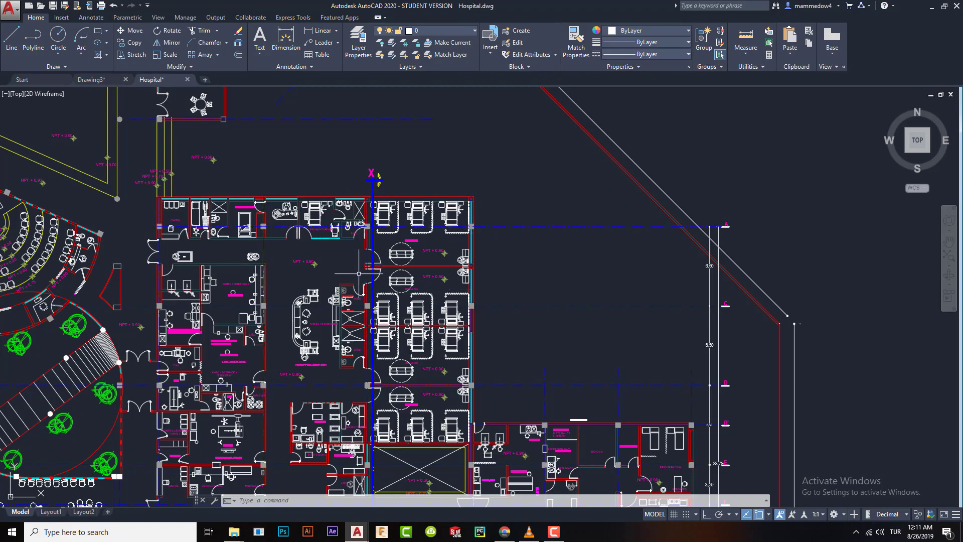
mouse_move(284, 354)
middle_mouse_down()
mouse_move(351, 256)
mouse_move(459, 159)
middle_mouse_up()
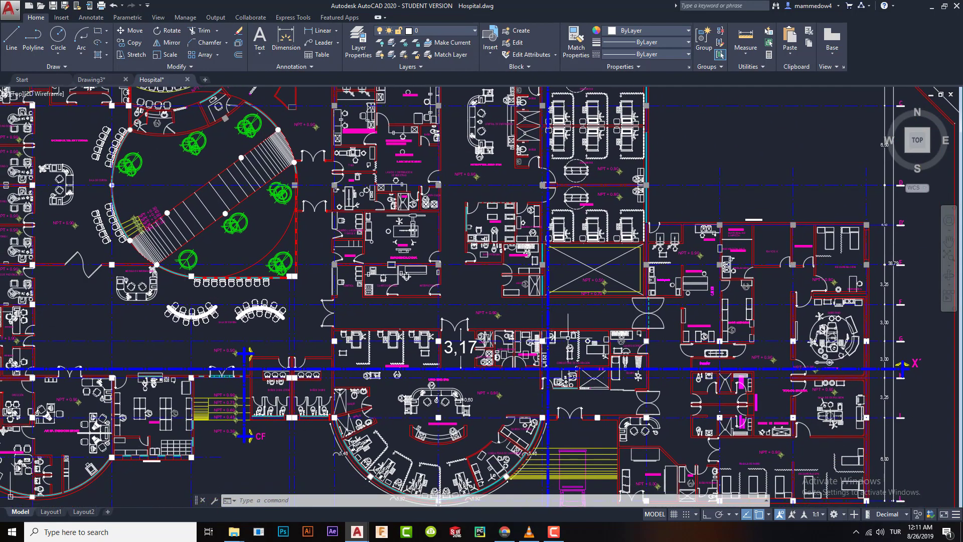
middle_click_drag(557, 326, 442, 308)
scroll(467, 245, "up", 2)
scroll(467, 245, "up", 2)
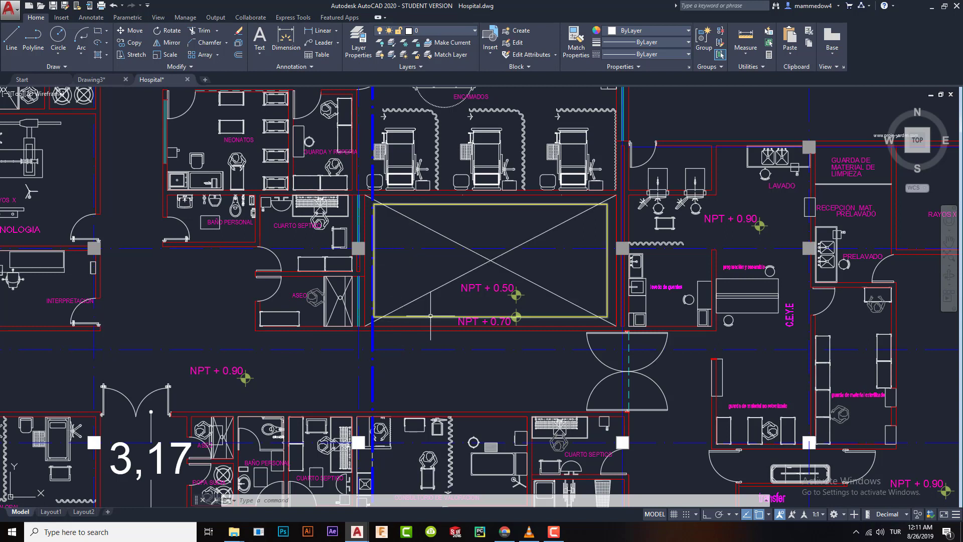
mouse_move(431, 316)
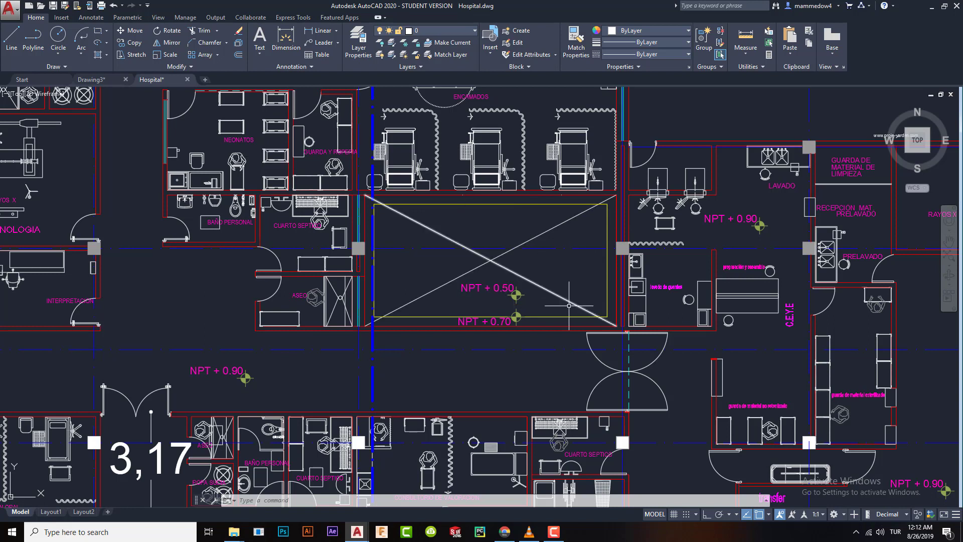
Step: Switch to Drawing3 and draw a freehand-sized circle in the middle of the empty model space
left_click(100, 81)
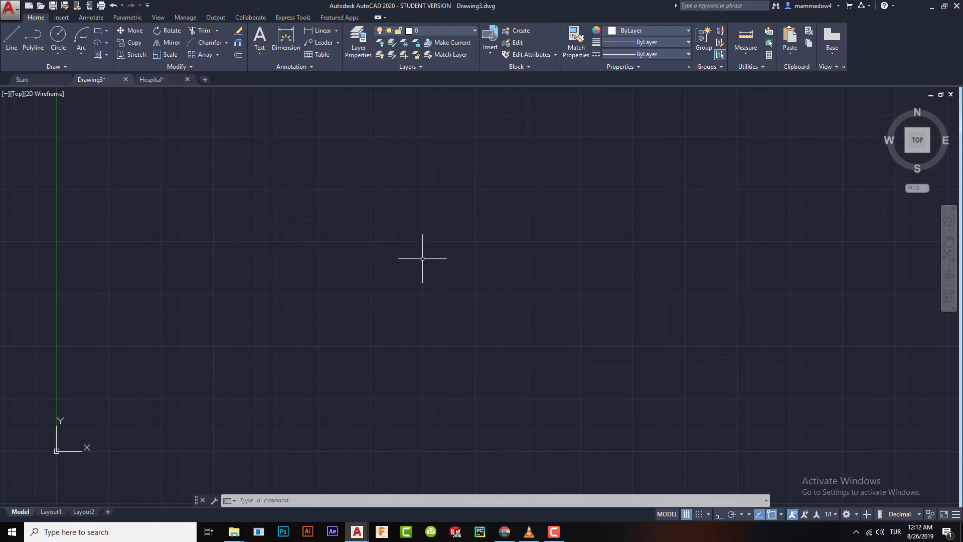
left_click(59, 38)
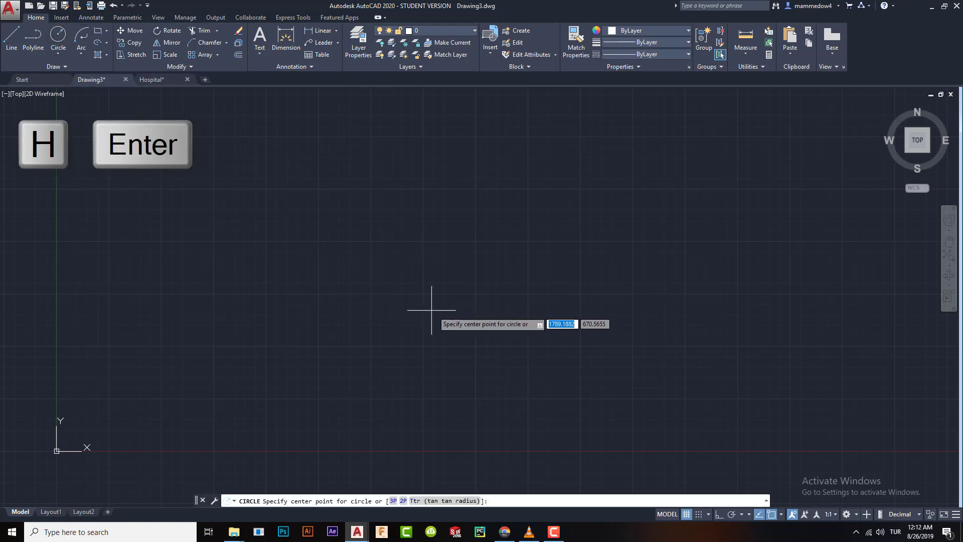
left_click(486, 269)
left_click(554, 161)
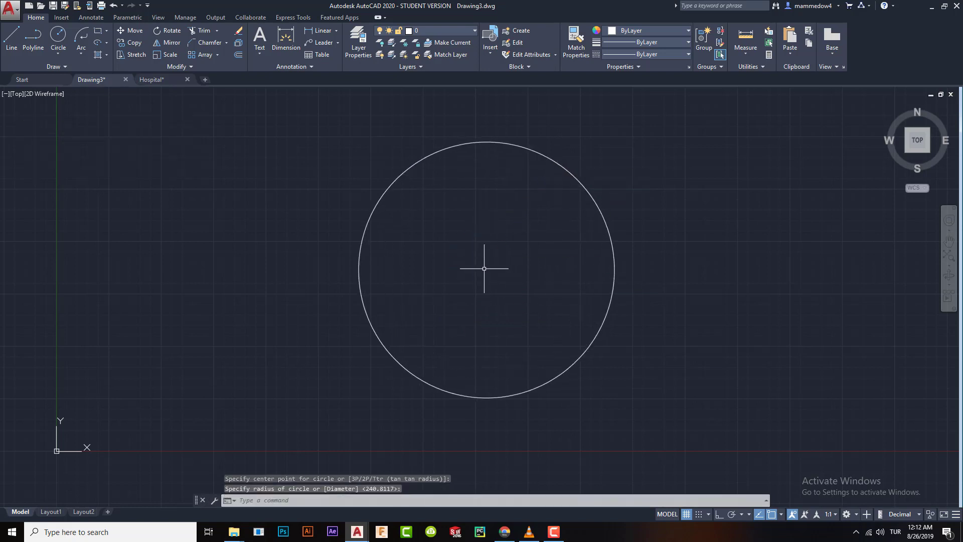
Step: Preview a hatch in the circle with the ANGLE pattern, set the hatch color to ByLayer, and leave the command without placing it
type("h")
key("Return")
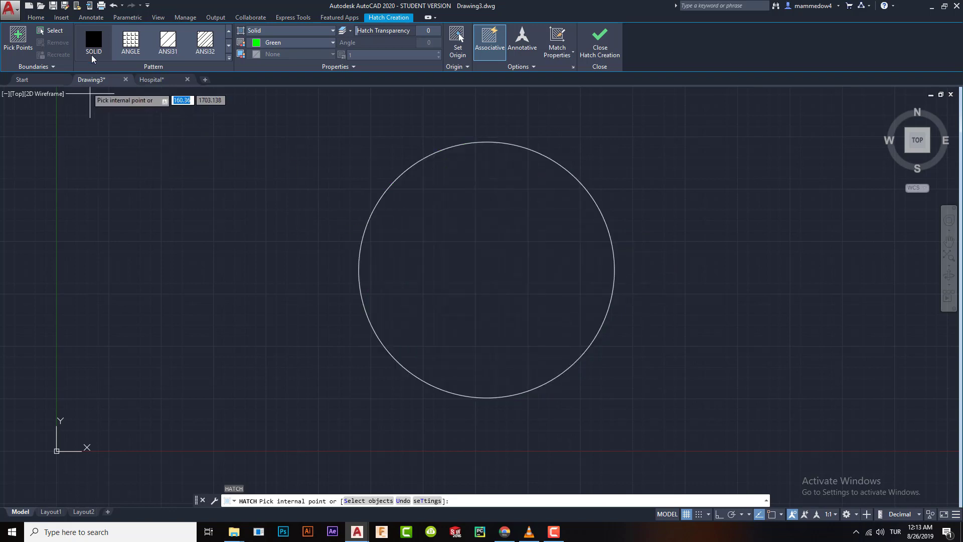
left_click(130, 40)
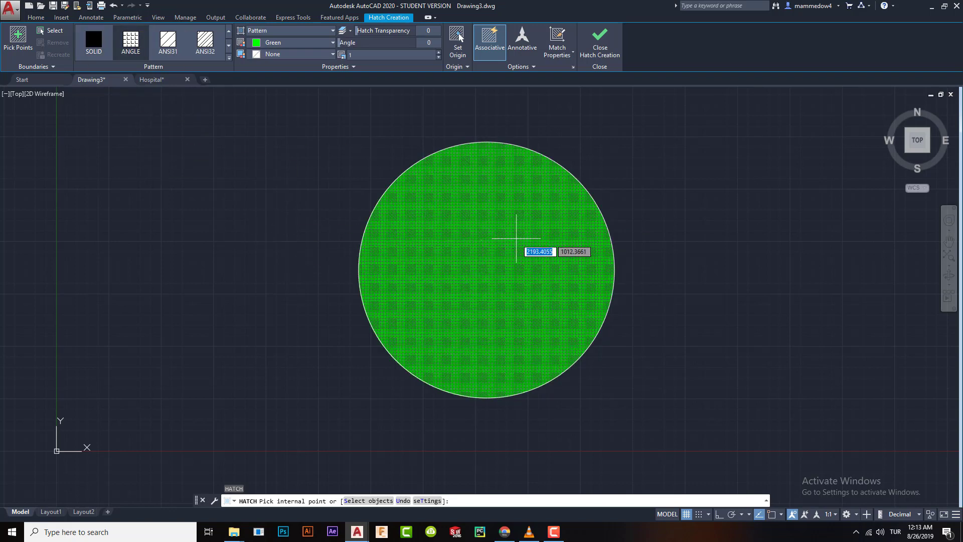
left_click(287, 43)
left_click(277, 56)
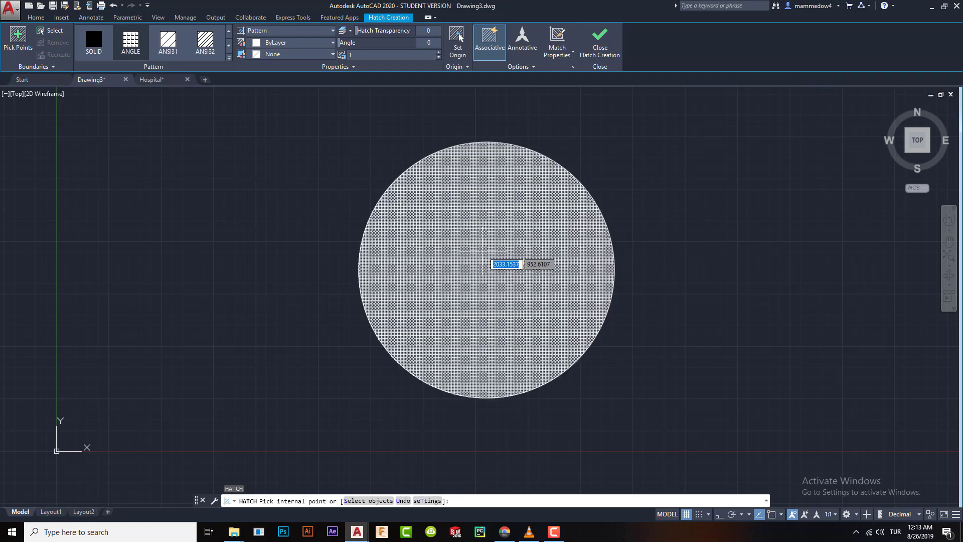
key("Escape")
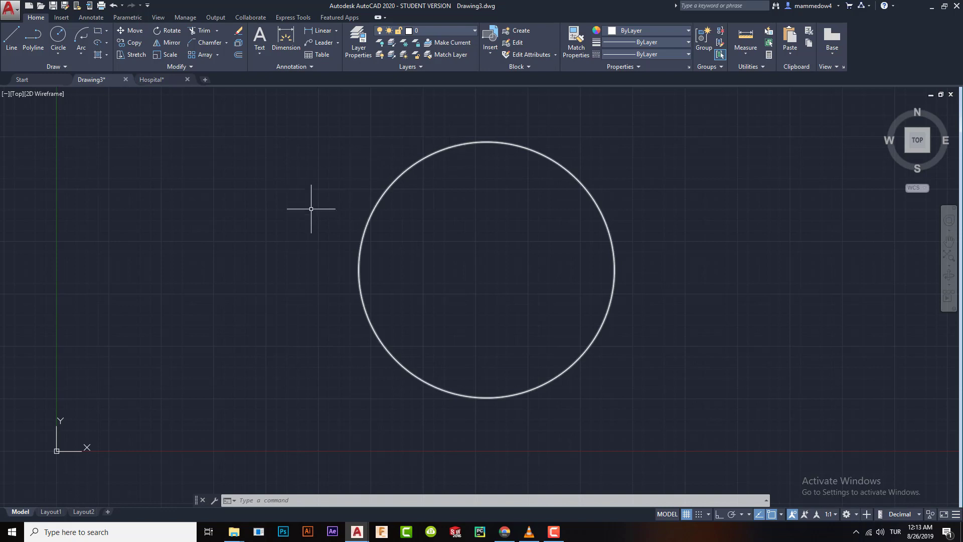
Step: Draw a freehand-sized horizontal rectangle beside the circle, between it and the Y axis
left_click(98, 31)
mouse_move(339, 281)
middle_mouse_down()
mouse_move(421, 242)
mouse_move(588, 306)
middle_mouse_up()
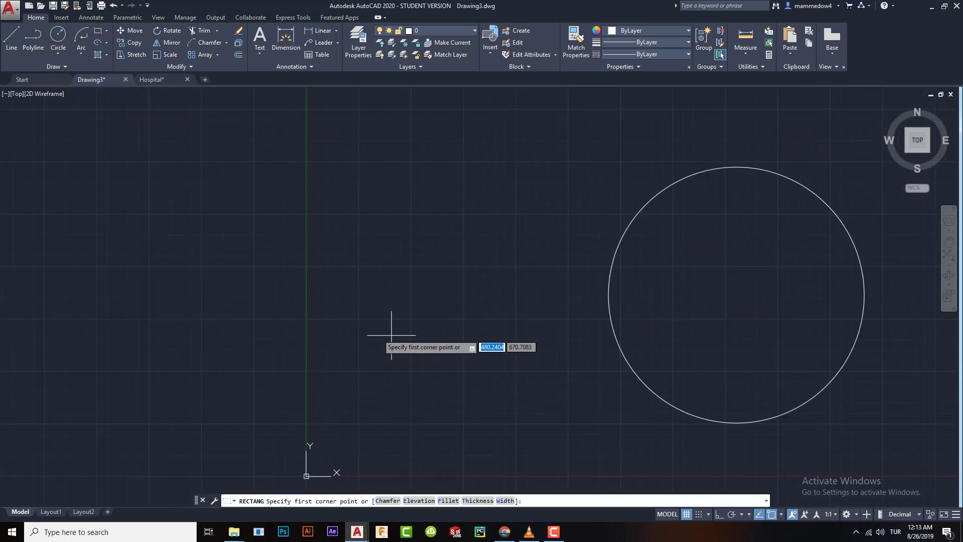
left_click(339, 358)
left_click(566, 208)
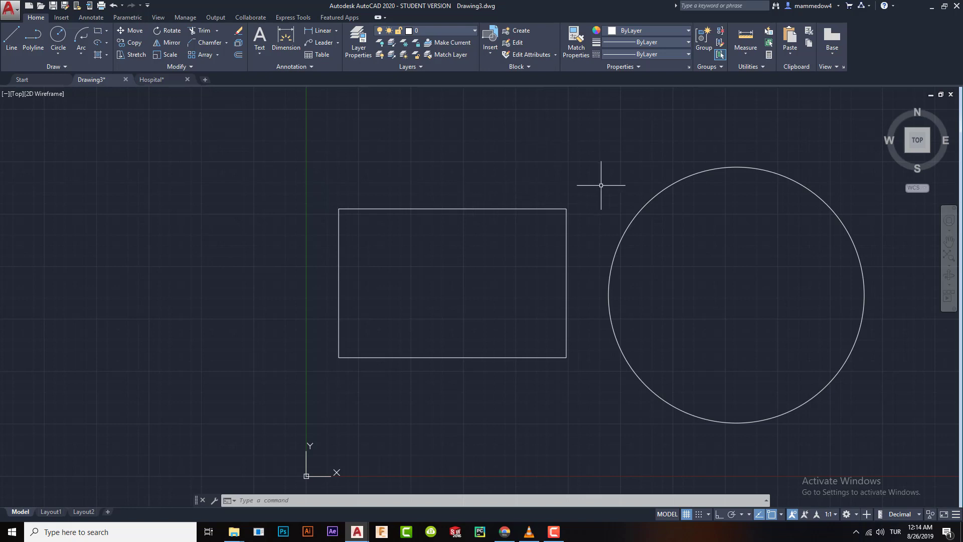
Step: Start a new hatch and choose the ZIGZAG pattern from the full pattern library
mouse_move(600, 185)
middle_mouse_down()
mouse_move(516, 161)
mouse_move(503, 168)
middle_mouse_up()
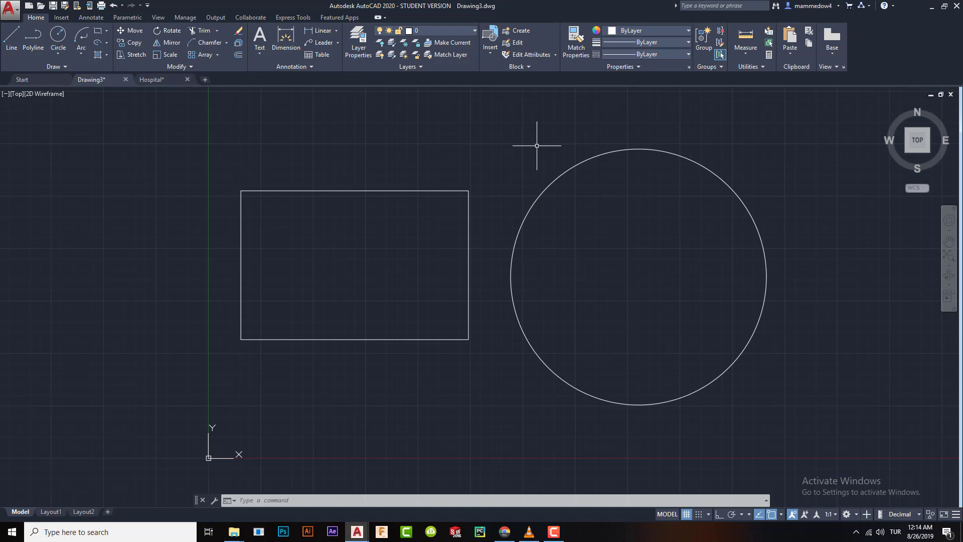
type("h")
key("Return")
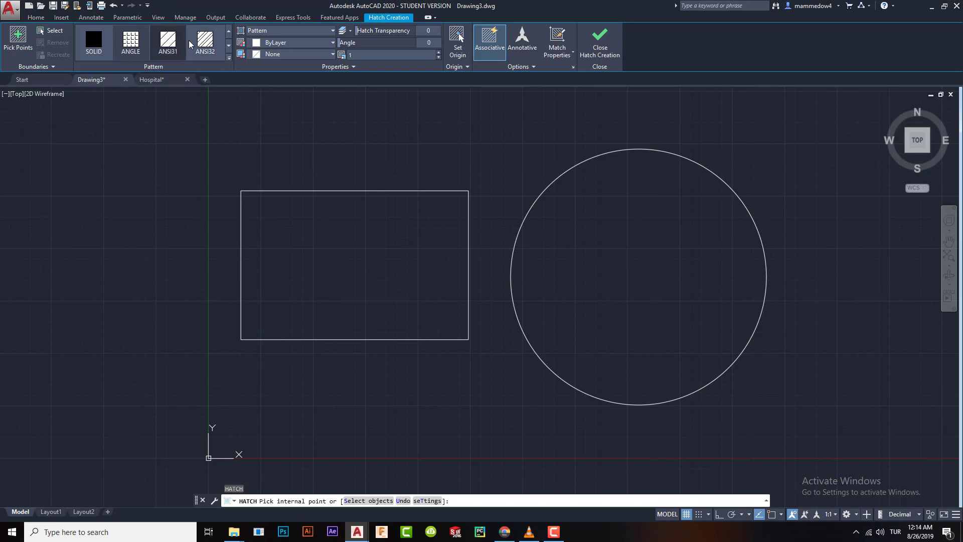
left_click(229, 45)
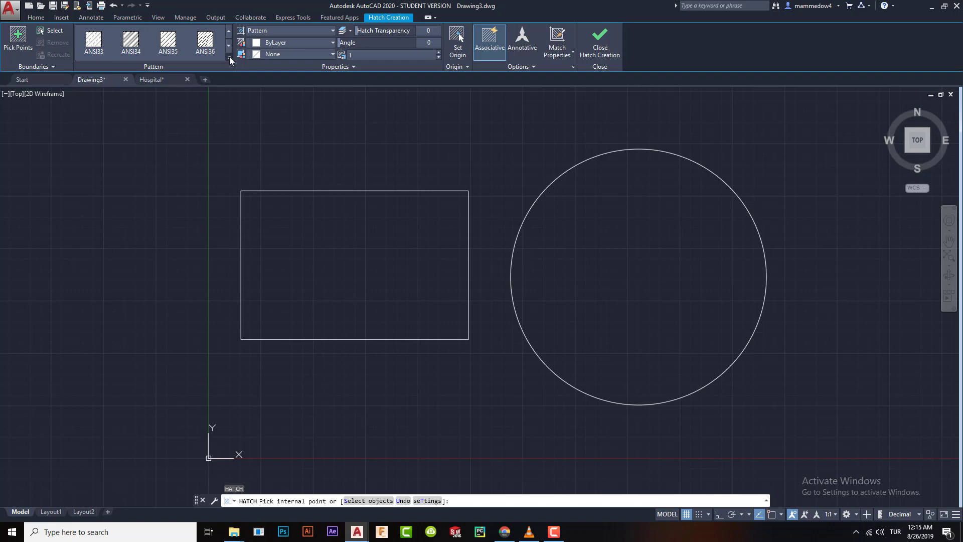
left_click(229, 58)
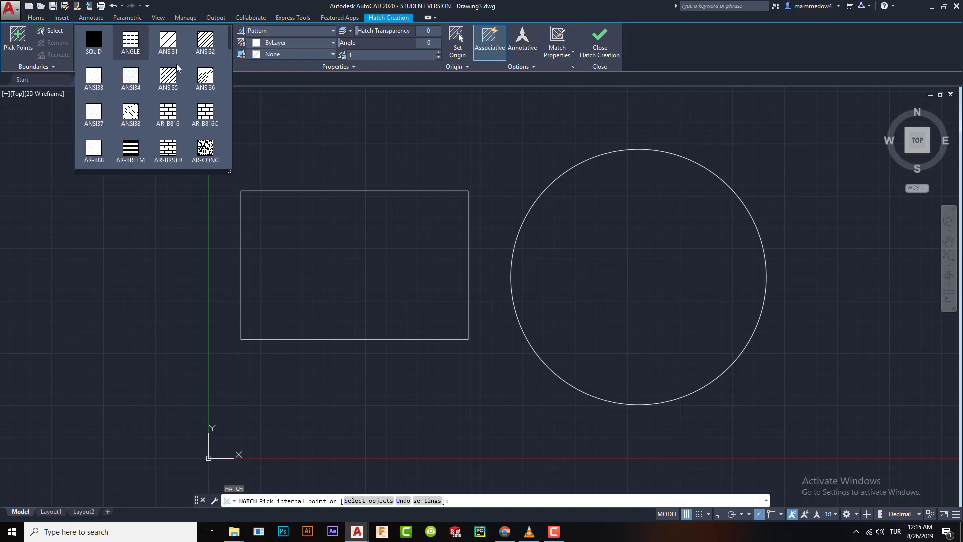
scroll(148, 95, "down", 5)
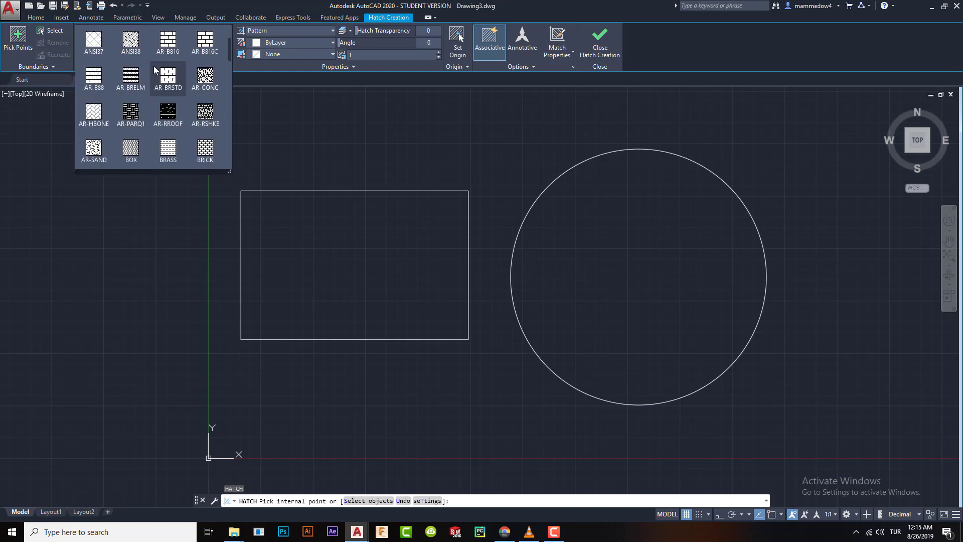
scroll(139, 80, "down", 1)
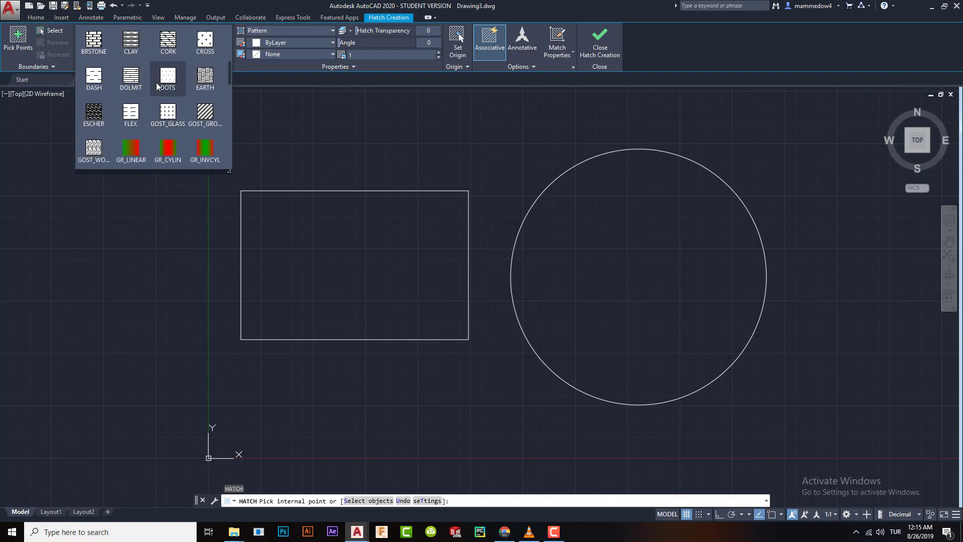
scroll(154, 82, "up", 2)
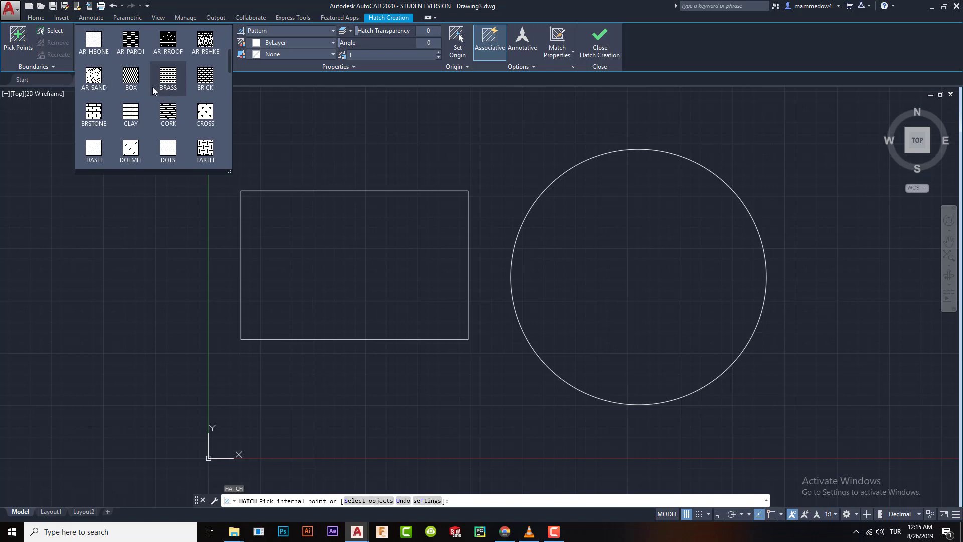
scroll(172, 115, "down", 5)
scroll(172, 115, "down", 5)
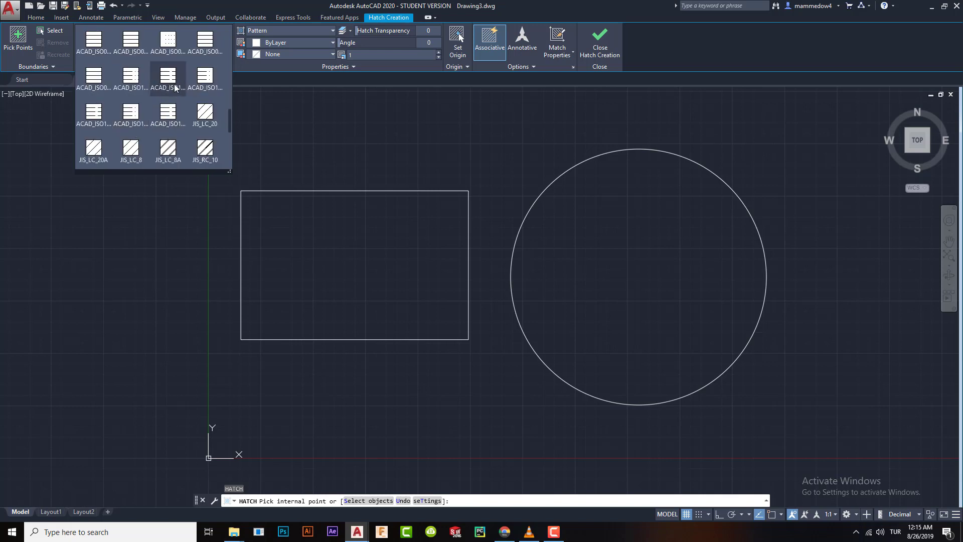
scroll(146, 110, "down", 6)
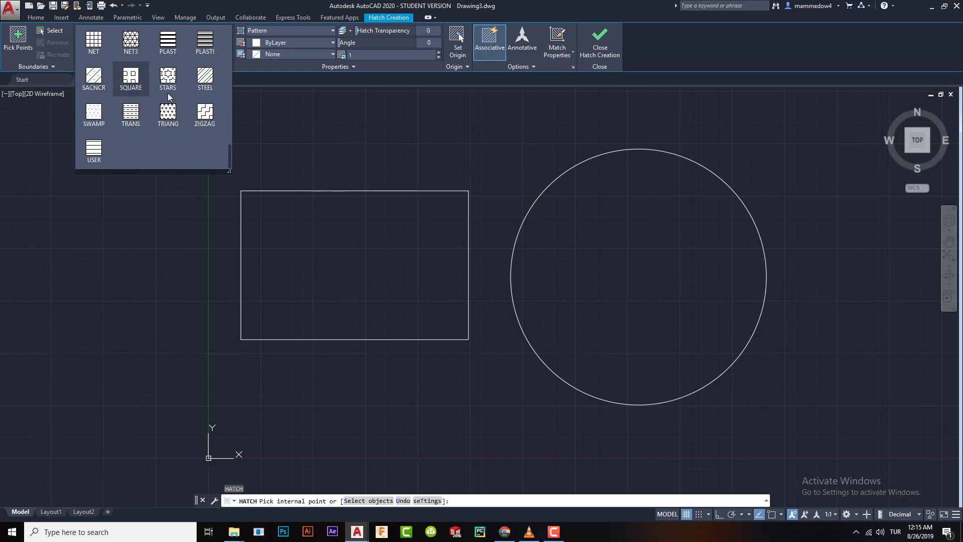
left_click(205, 111)
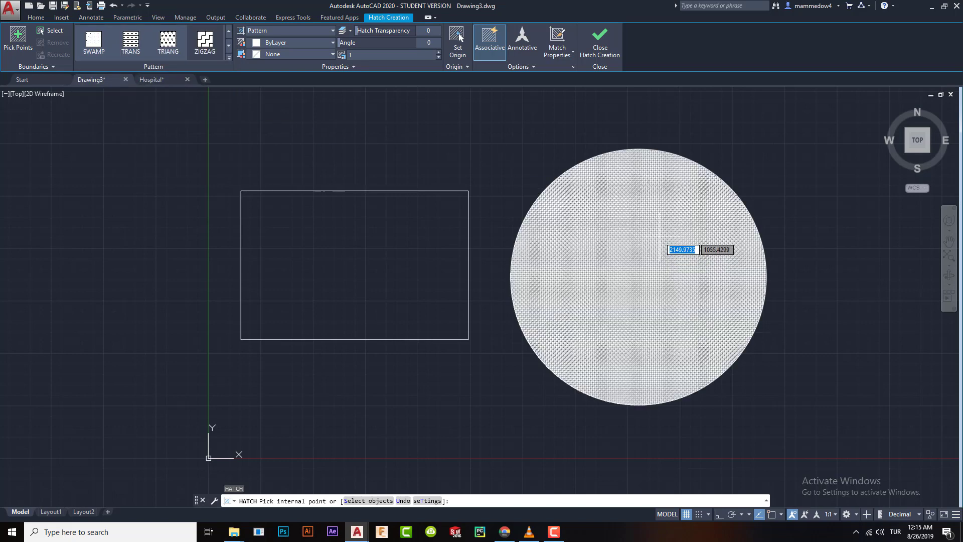
Step: Hatch the inside of the circle and set the pattern scale to 20
left_click(659, 236)
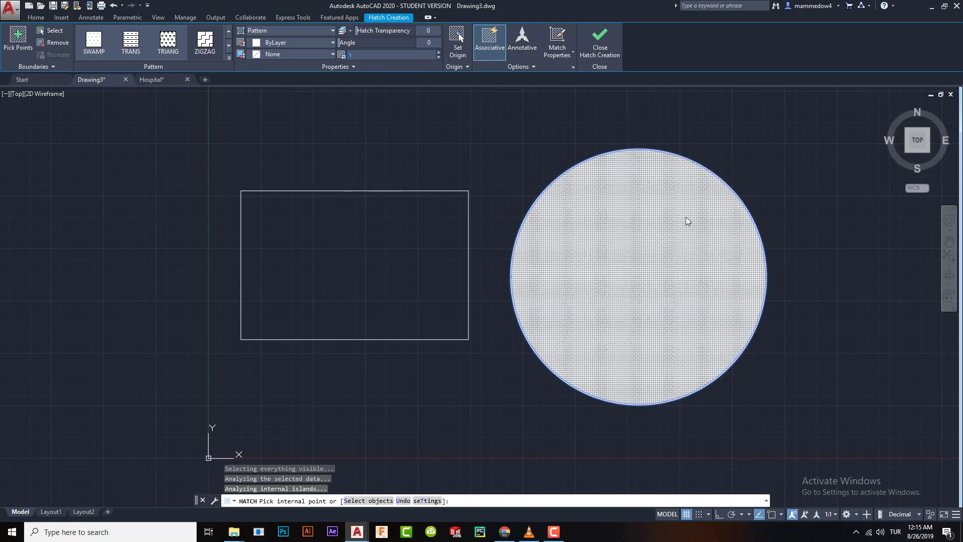
type("20")
key("Return")
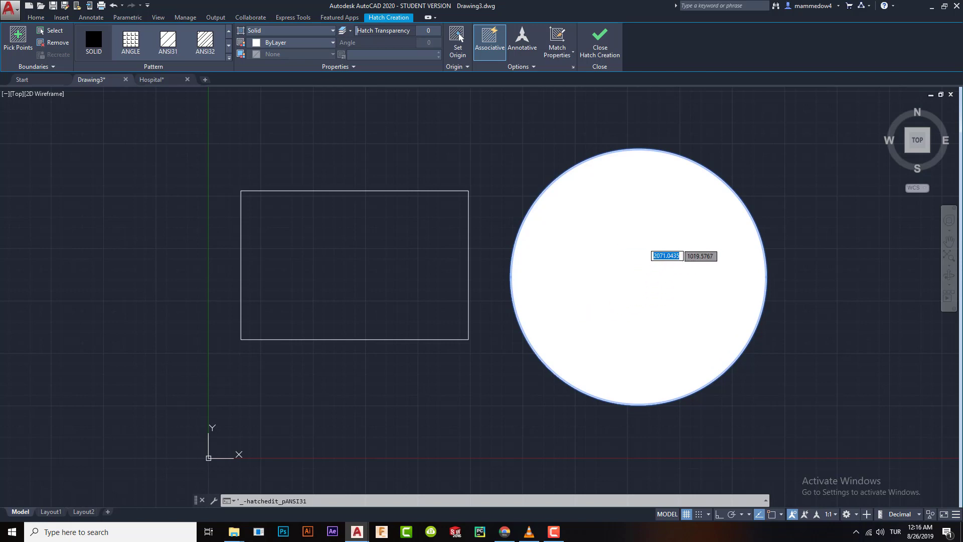
Step: Extend the circle's hatch to the inside of the rectangle and change the hatch type to Gradient
left_click(642, 244)
left_click(385, 236)
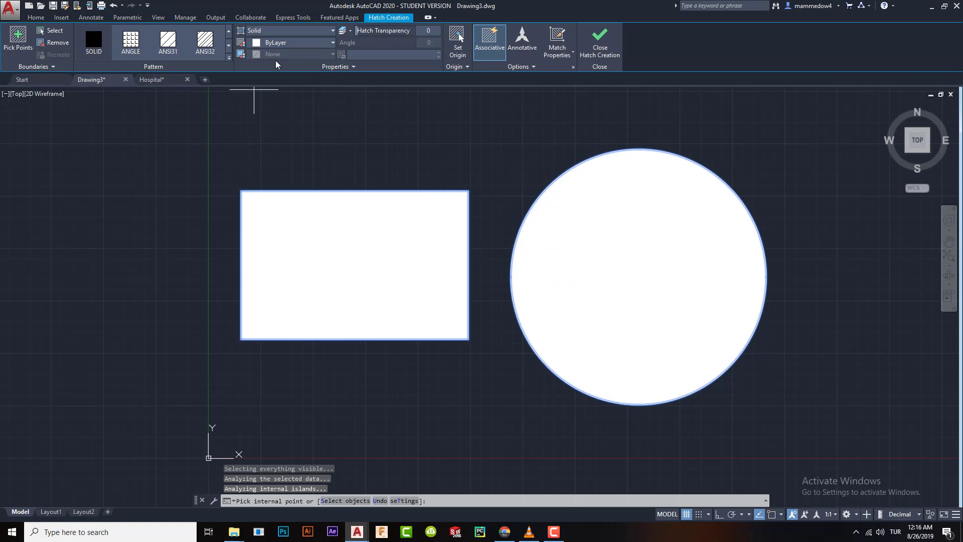
left_click(286, 31)
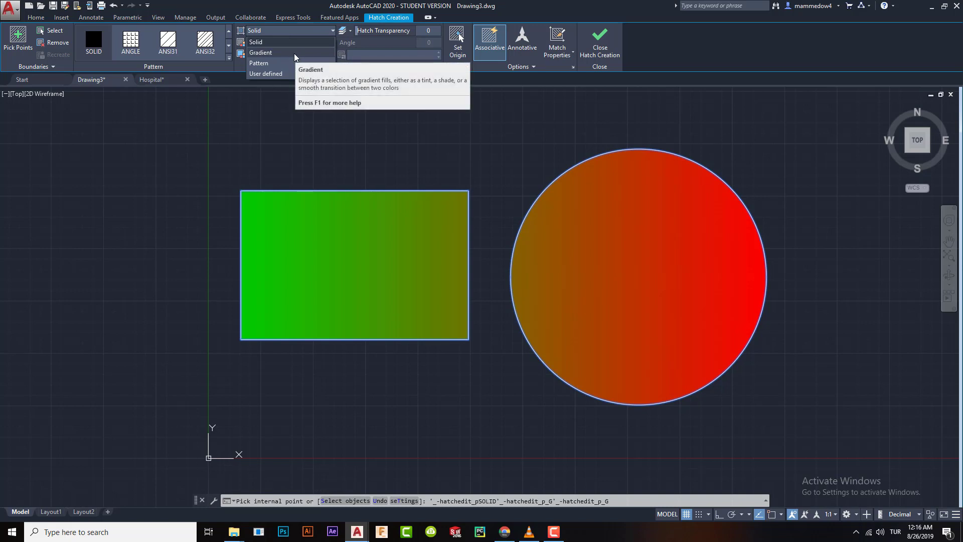
left_click(295, 53)
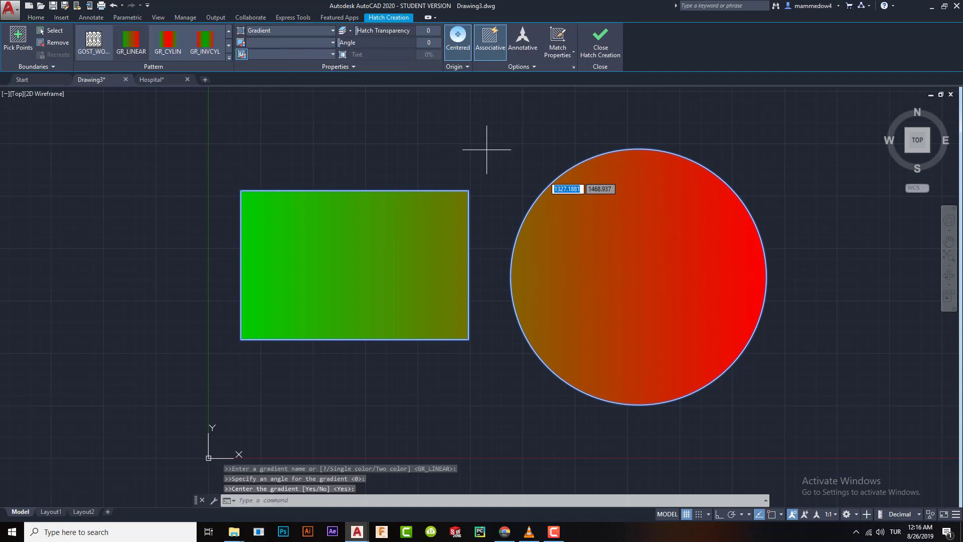
Step: Change the hatch type of both shapes to Pattern, and after that to Solid
left_click(318, 31)
left_click(277, 63)
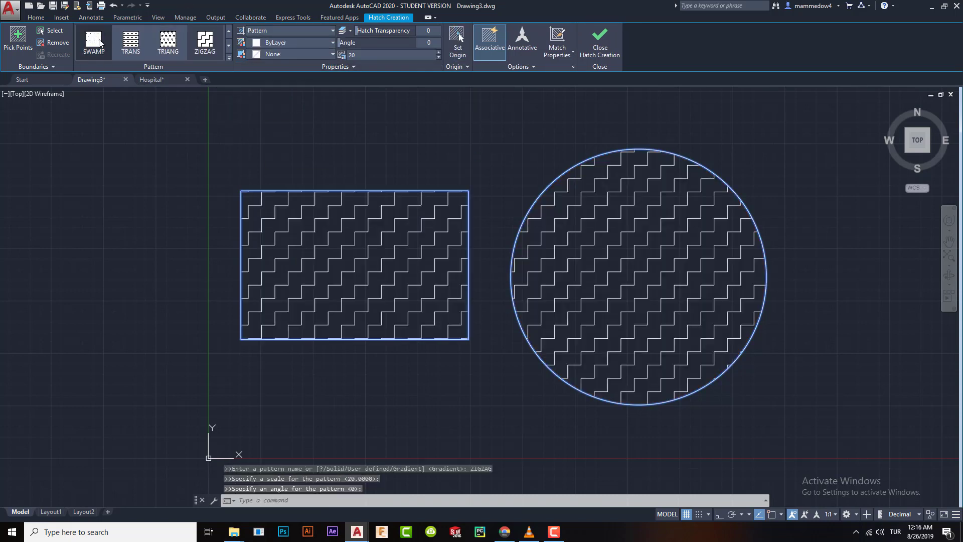
left_click(312, 32)
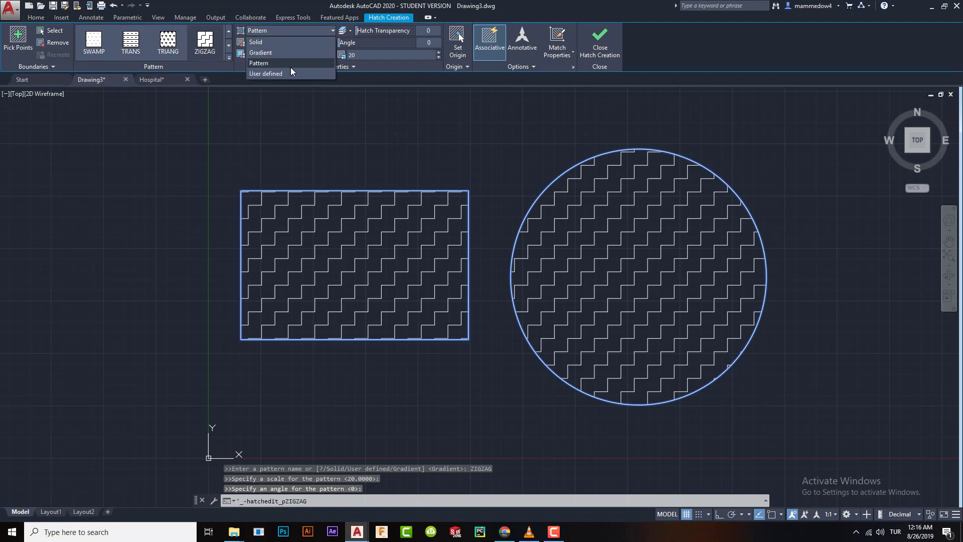
left_click(270, 43)
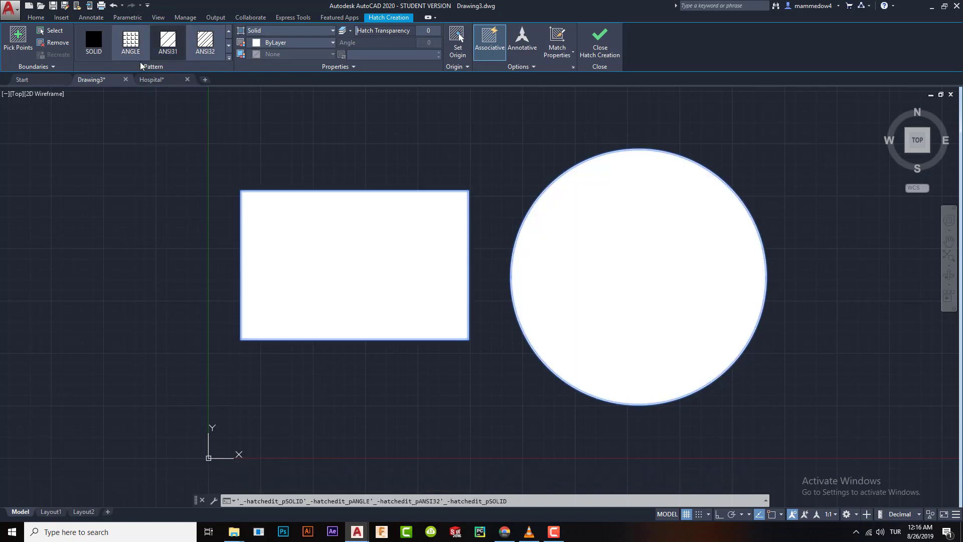
Step: Preview further patterns from the hatch library on both shapes, keeping Solid as the hatch type
left_click(229, 60)
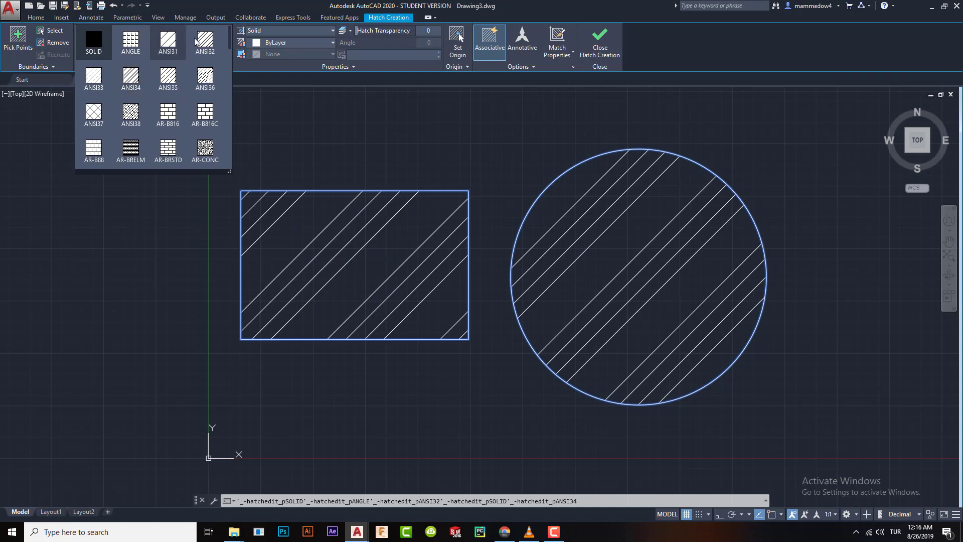
scroll(168, 112, "down", 1)
scroll(168, 112, "down", 2)
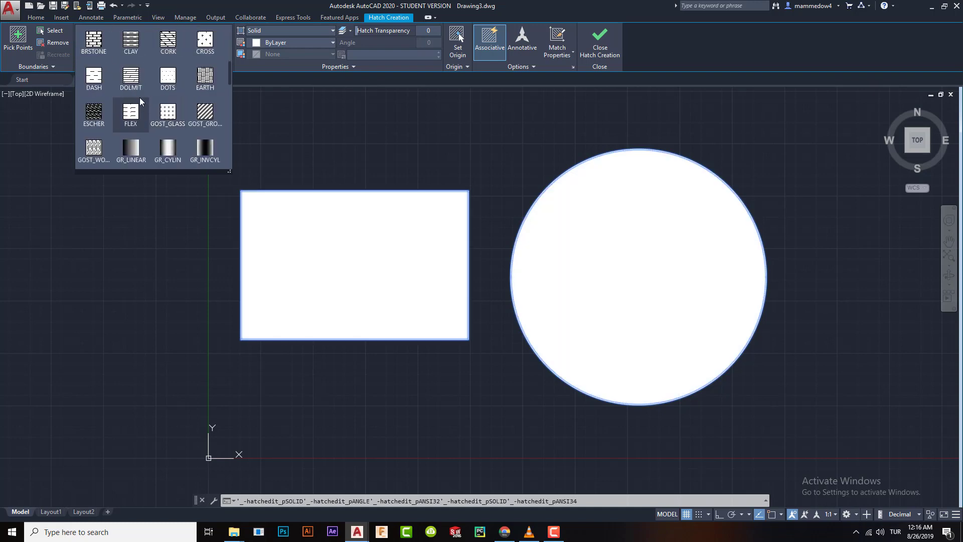
scroll(147, 86, "up", 3)
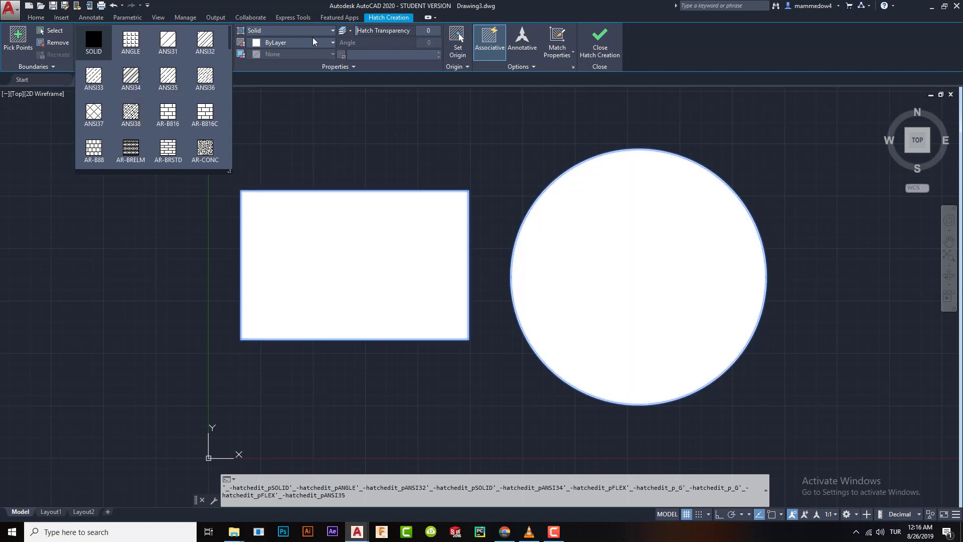
left_click(315, 33)
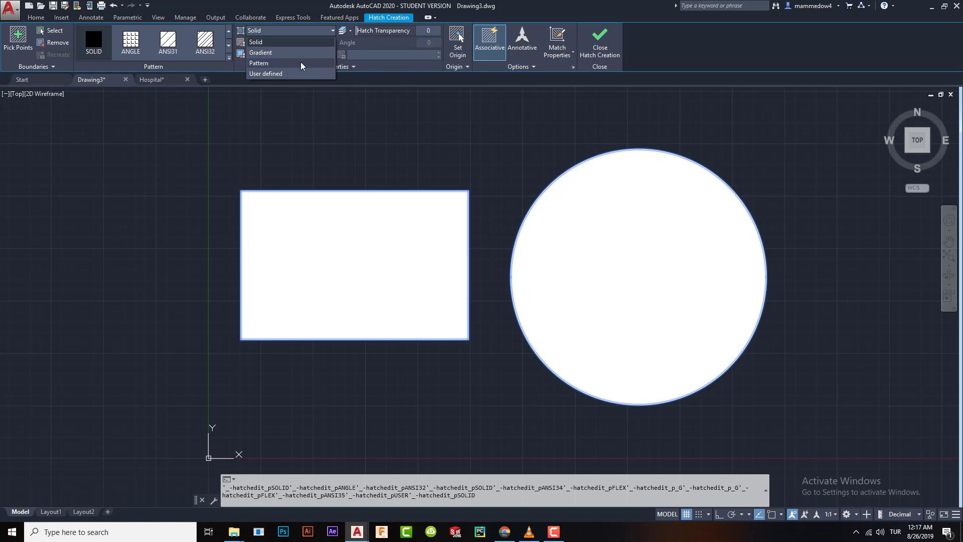
left_click(268, 42)
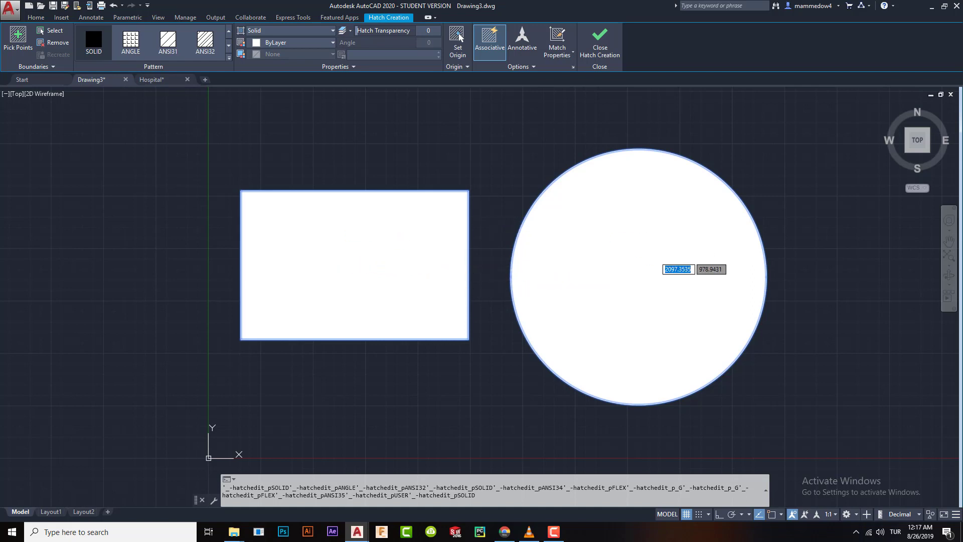
Step: Change the hatch type of both shapes to Gradient and switch its second color off and on again
left_click(291, 30)
left_click(279, 47)
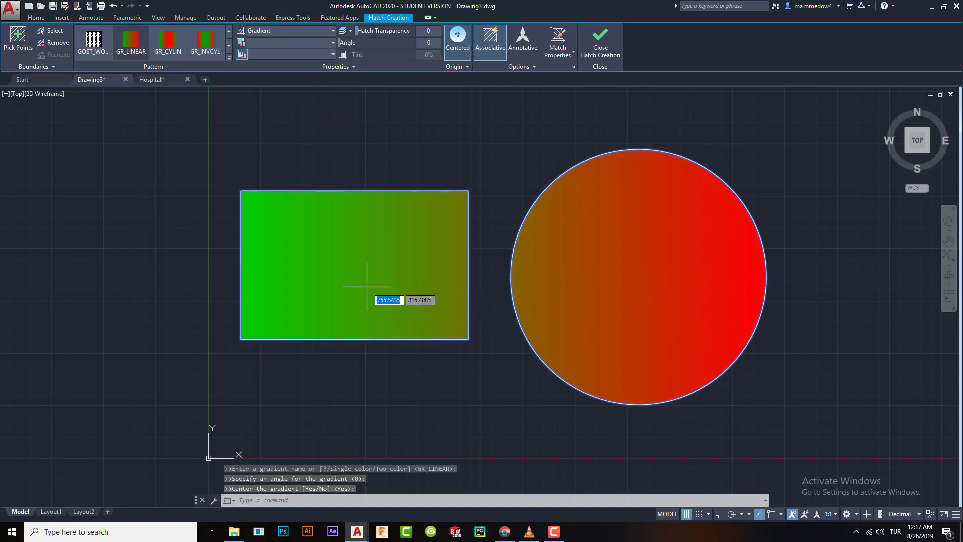
left_click(241, 54)
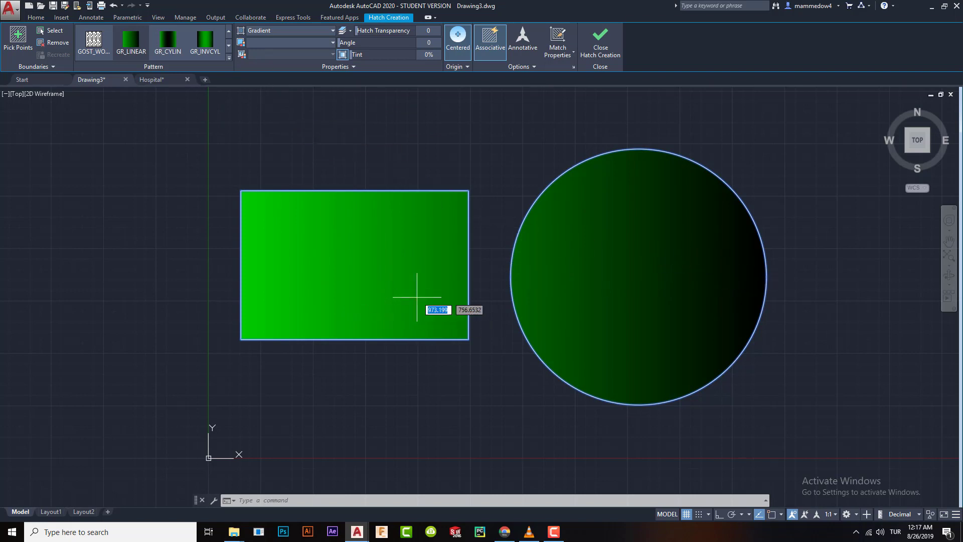
left_click(331, 43)
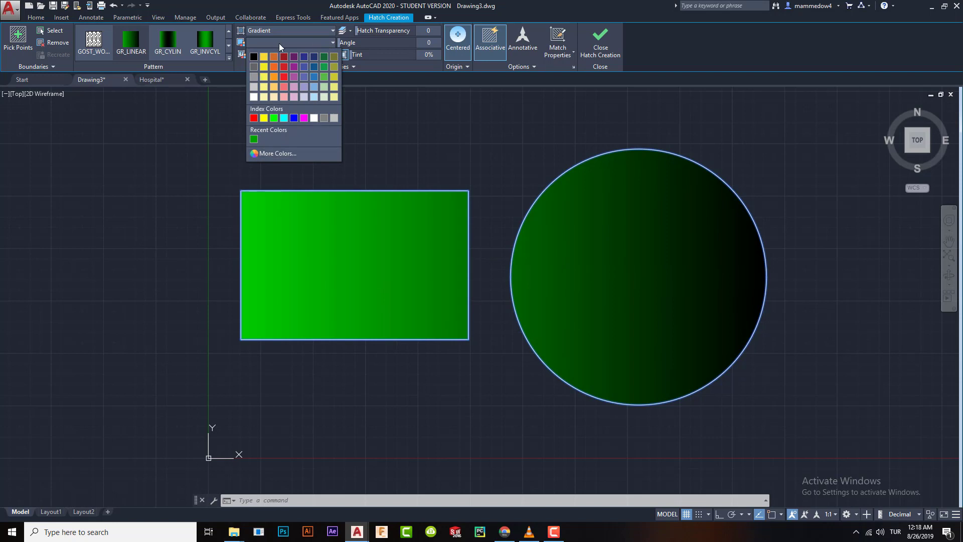
left_click(242, 54)
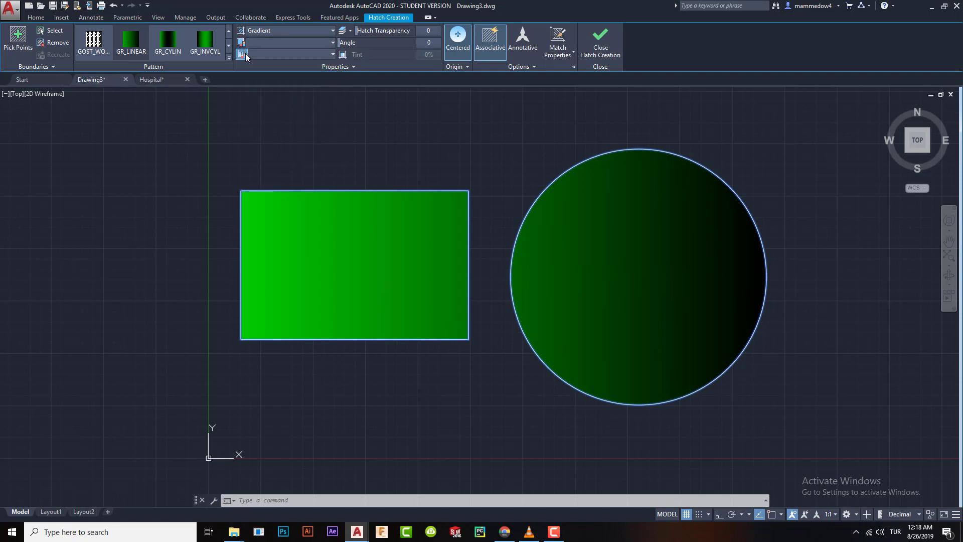
Step: Set the gradient's first color to index color Green and its second color to index color Red
left_click(285, 44)
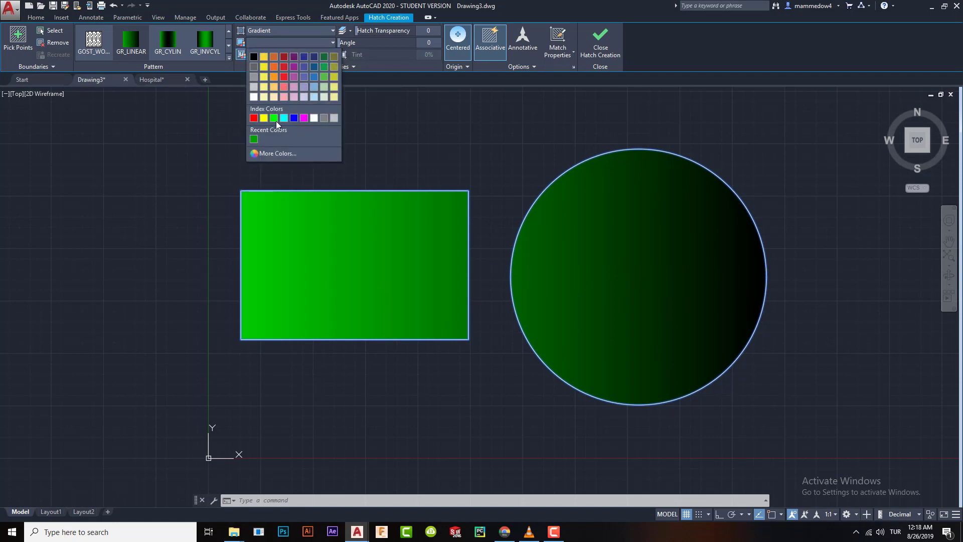
left_click(274, 118)
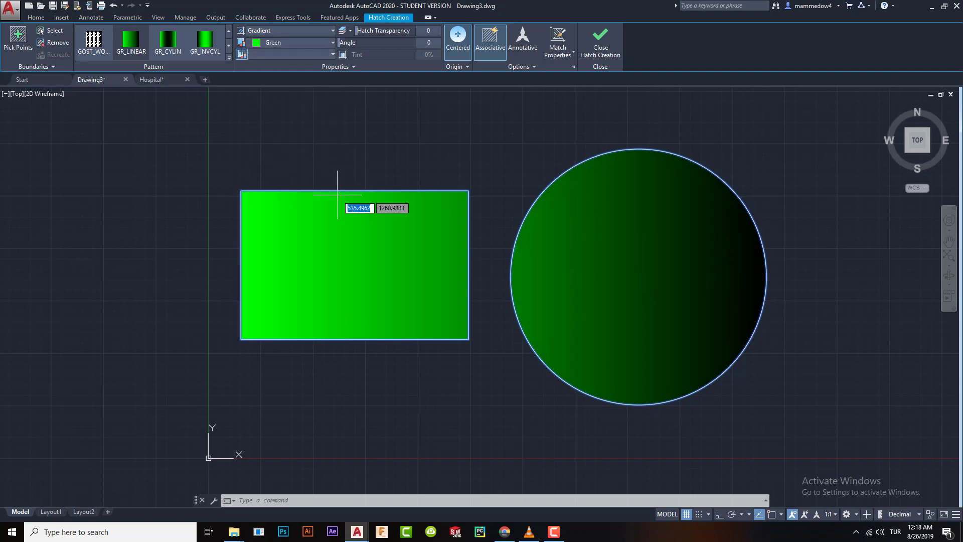
left_click(293, 54)
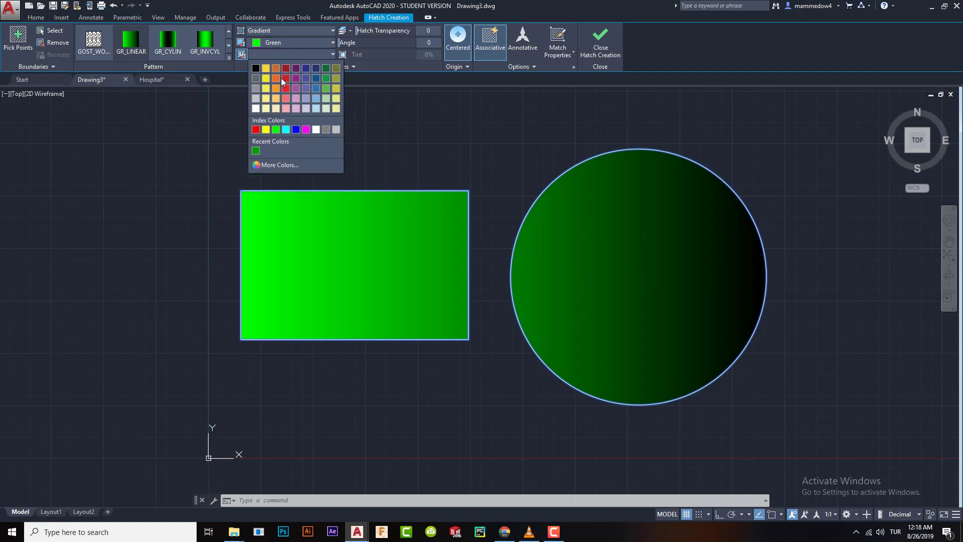
left_click(256, 130)
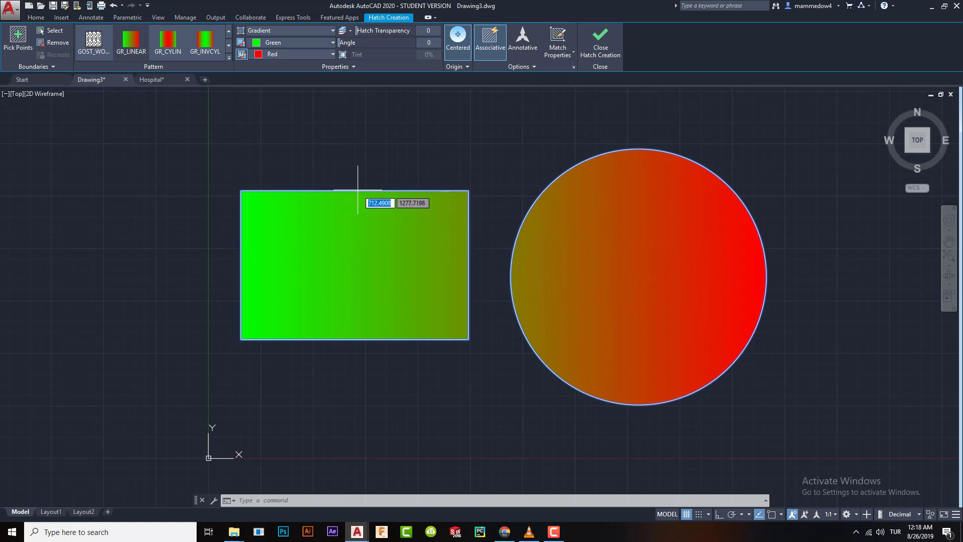
Step: Remove the circle from the hatch boundaries and finish the hatch with only the rectangle filled
left_click(55, 43)
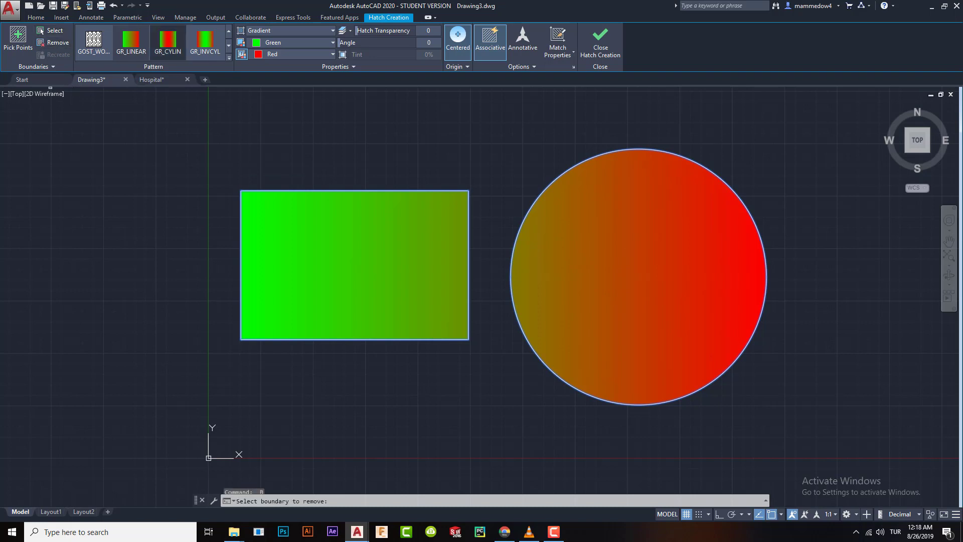
left_click(565, 172)
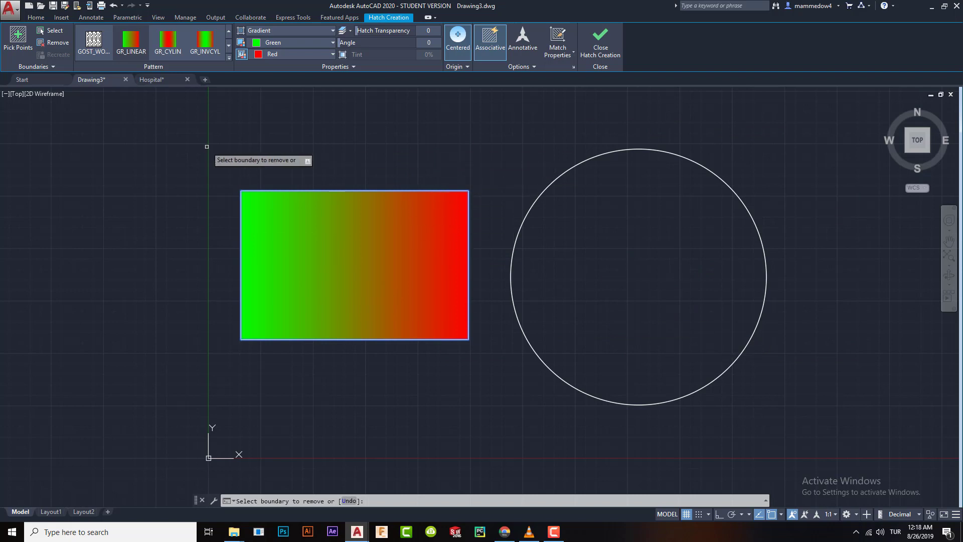
key("Escape")
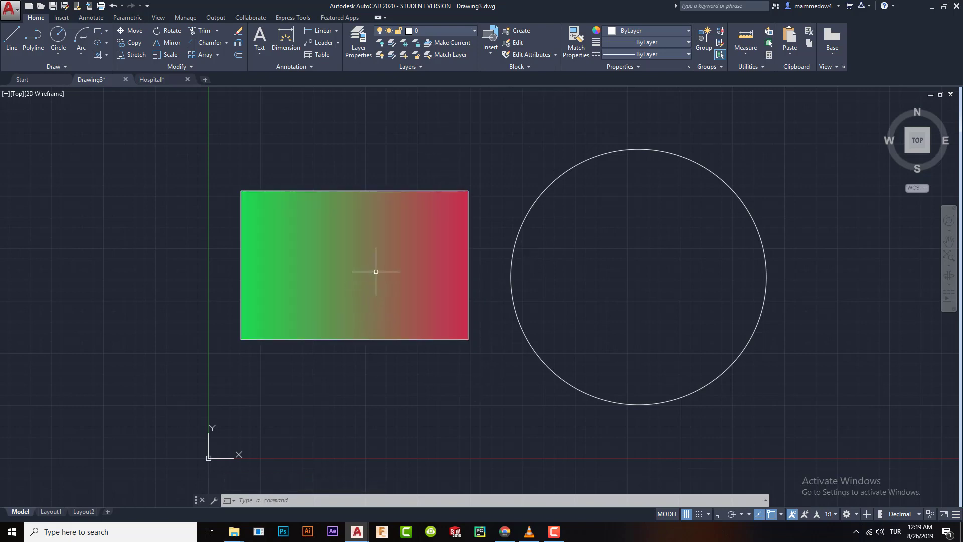
Step: Select the rectangle's gradient hatch to view its editing options, and deselect it
left_click(384, 258)
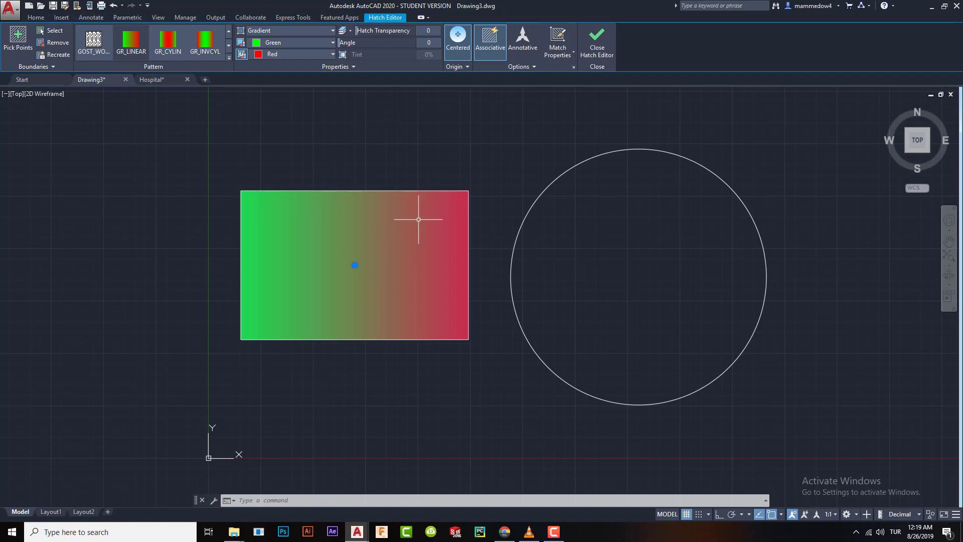
left_click(501, 145)
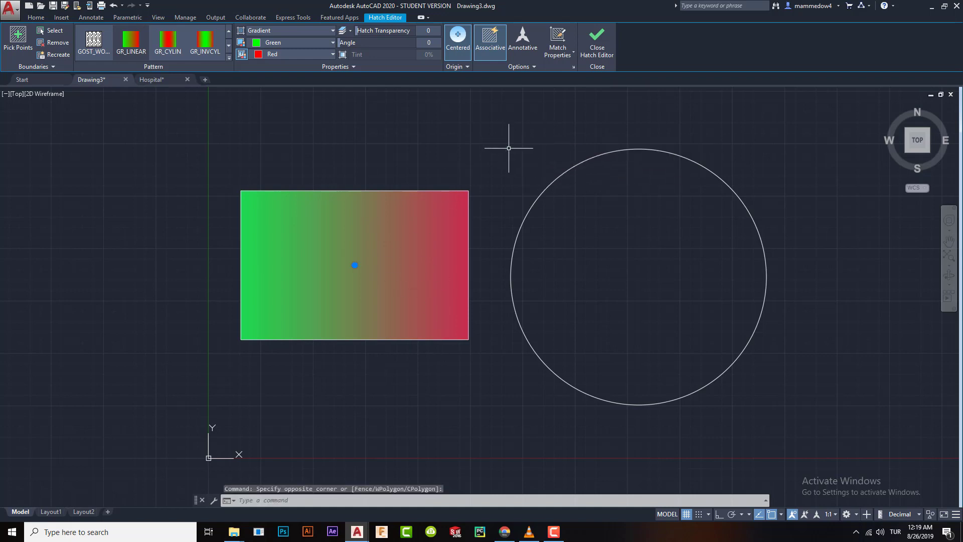
key("Escape")
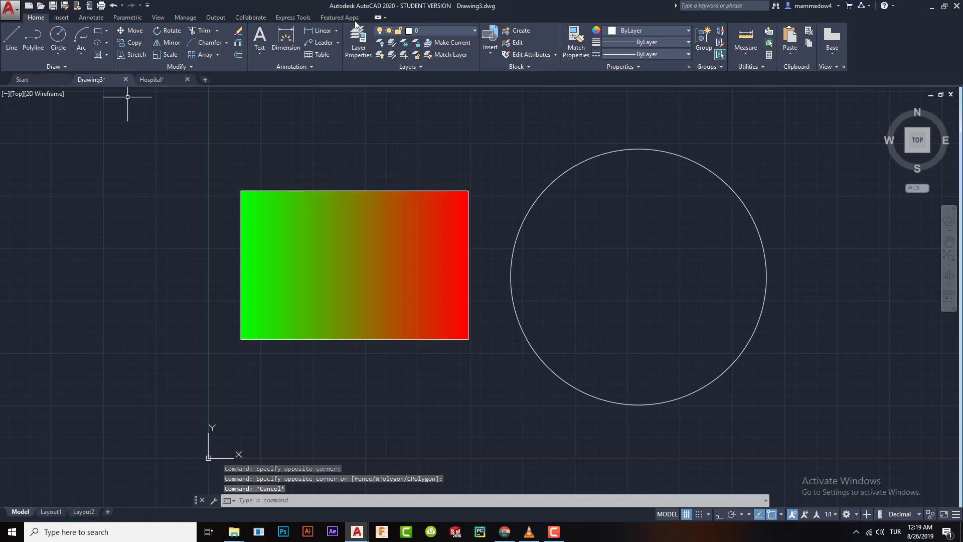
Step: Define a new hatch's boundaries by selecting the divided rectangle and the short line segment on its right edge as objects
left_click(359, 263)
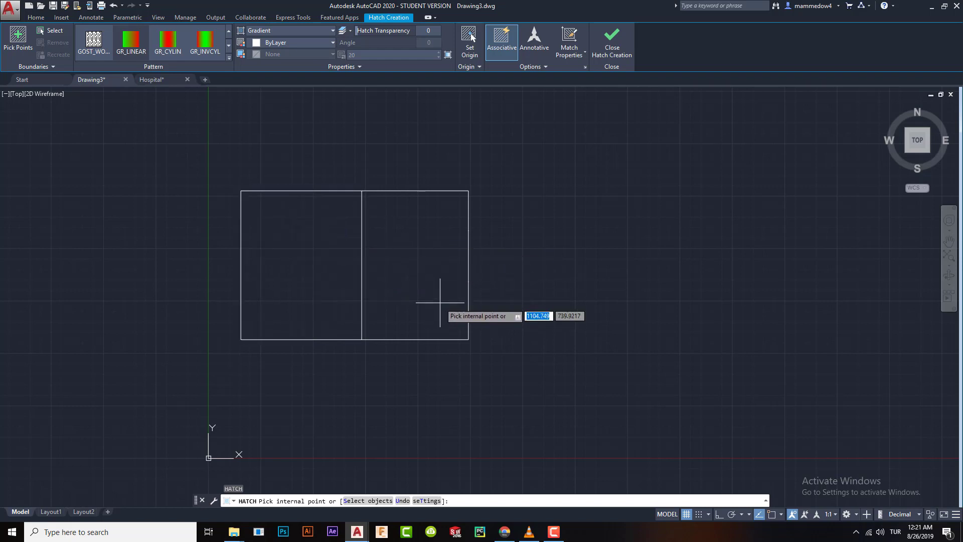
left_click(55, 33)
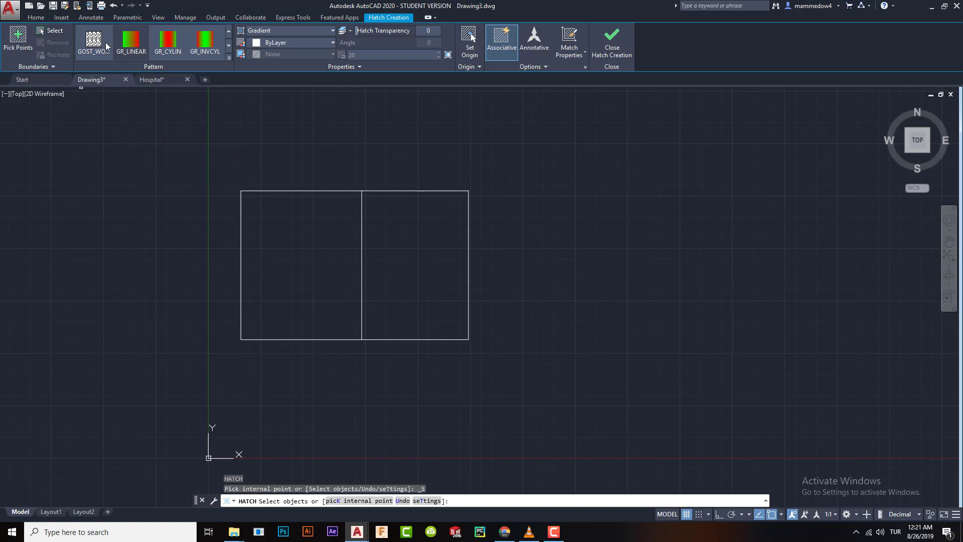
left_click(324, 189)
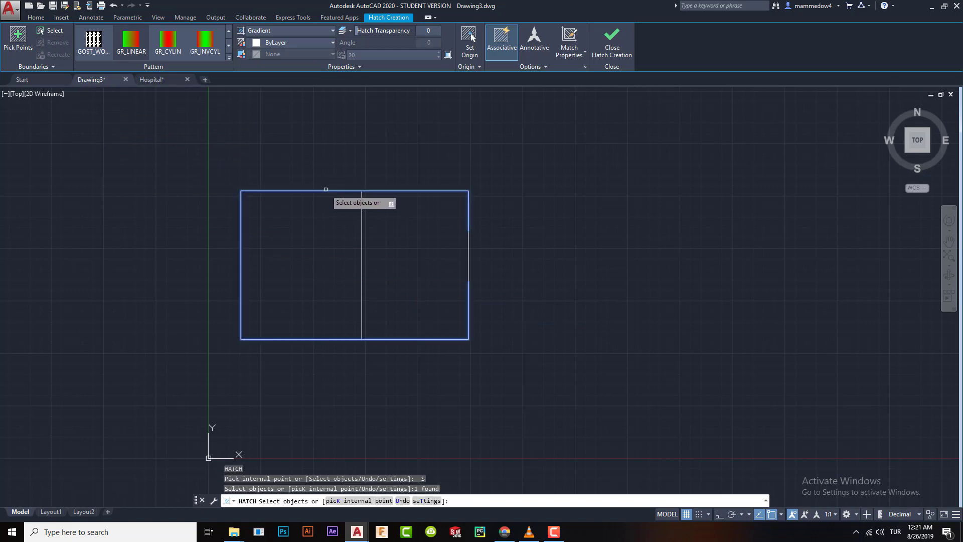
left_click(467, 266)
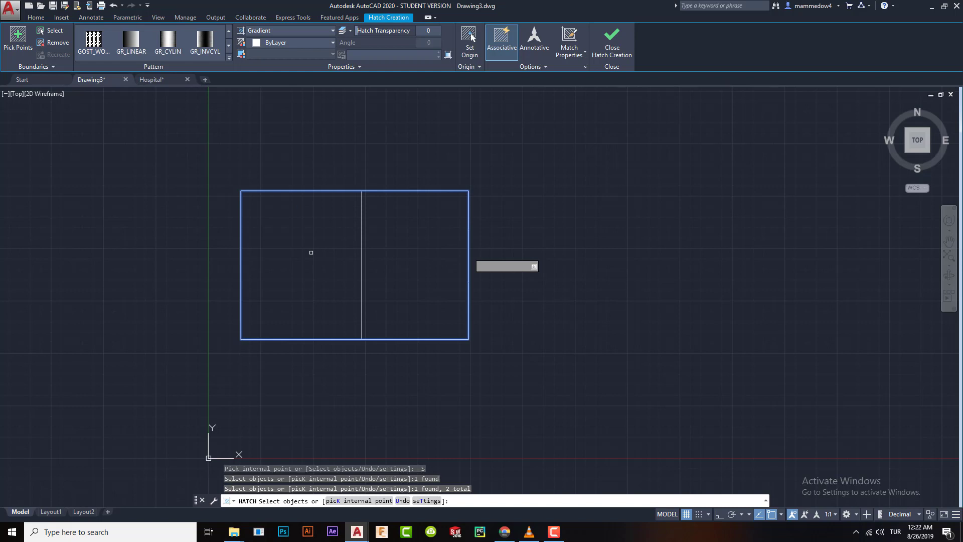
Step: Try the GOST_WOOD pattern on the divided rectangle, and set the hatch pattern to HONEY
left_click(94, 40)
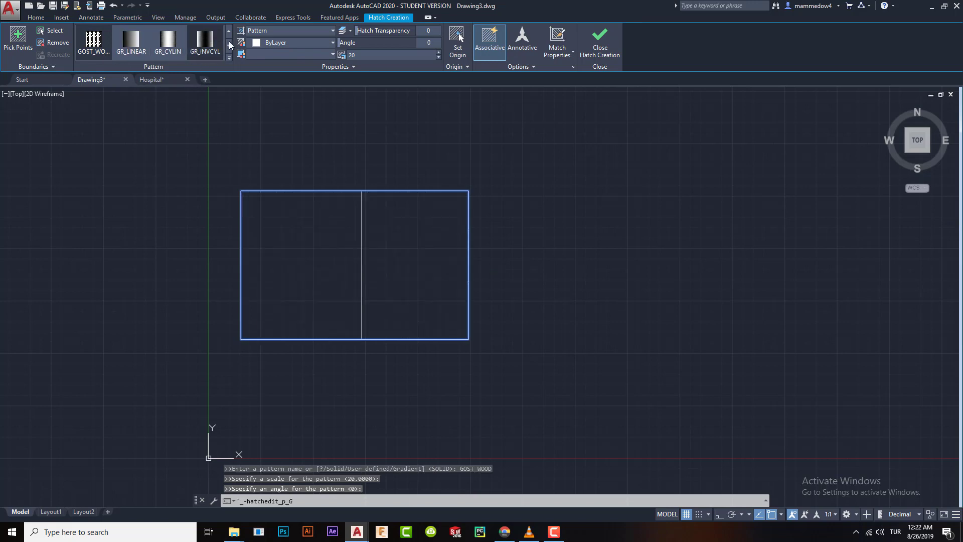
scroll(125, 45, "down", 3)
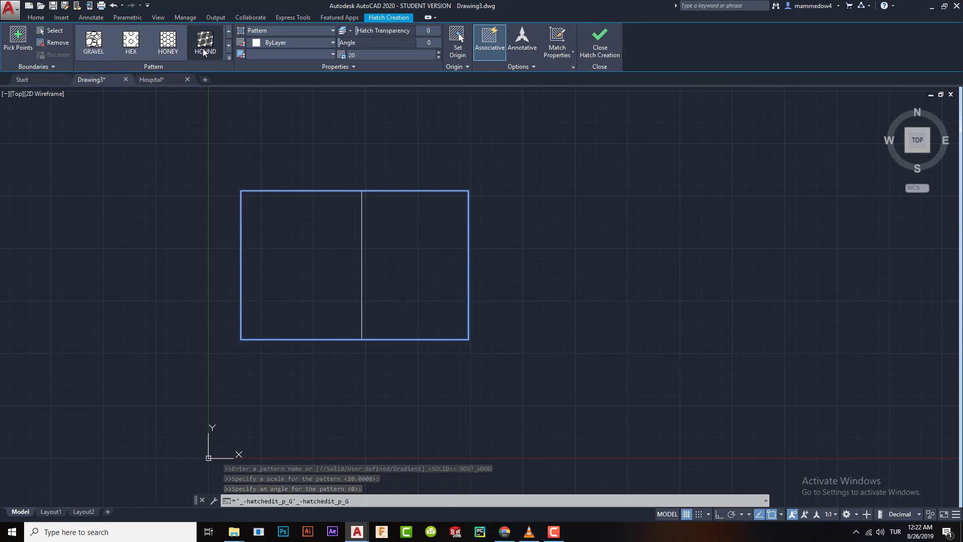
left_click(163, 44)
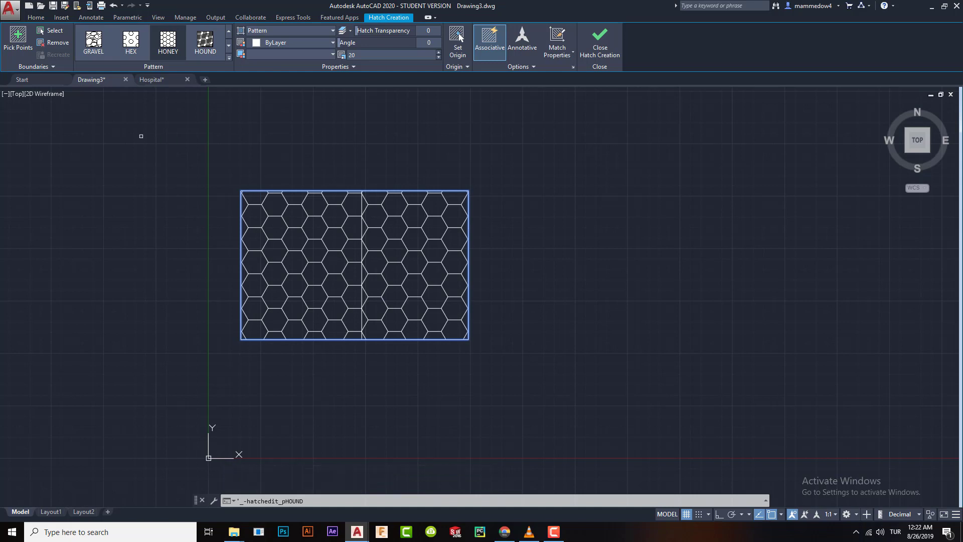
Step: Remove the rectangle from the hatch boundaries, add it back by object selection and finish the HONEY hatch
left_click(56, 42)
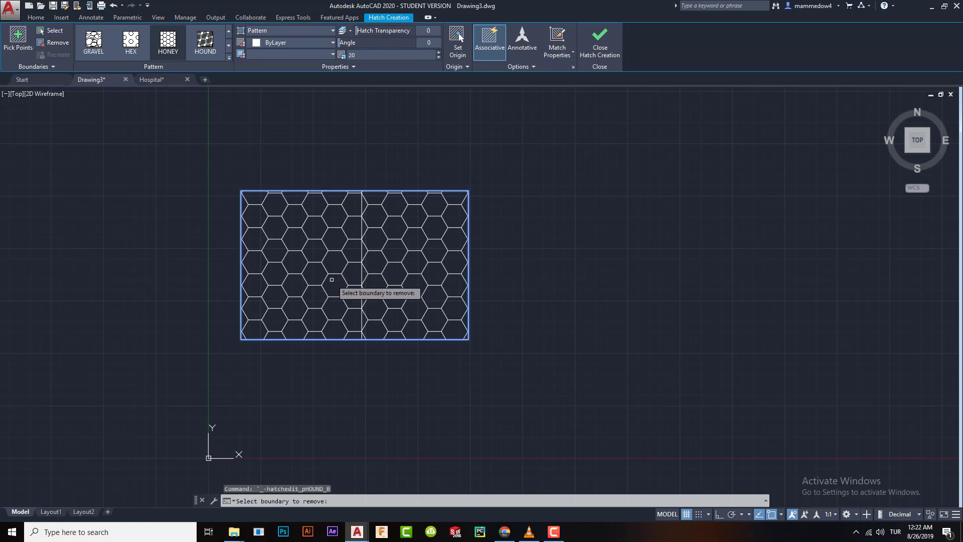
left_click(389, 191)
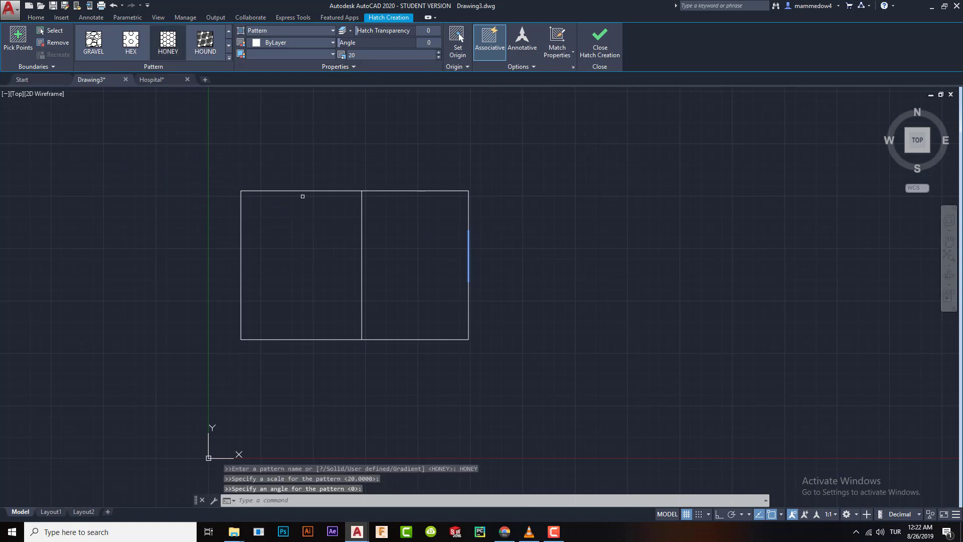
left_click(50, 31)
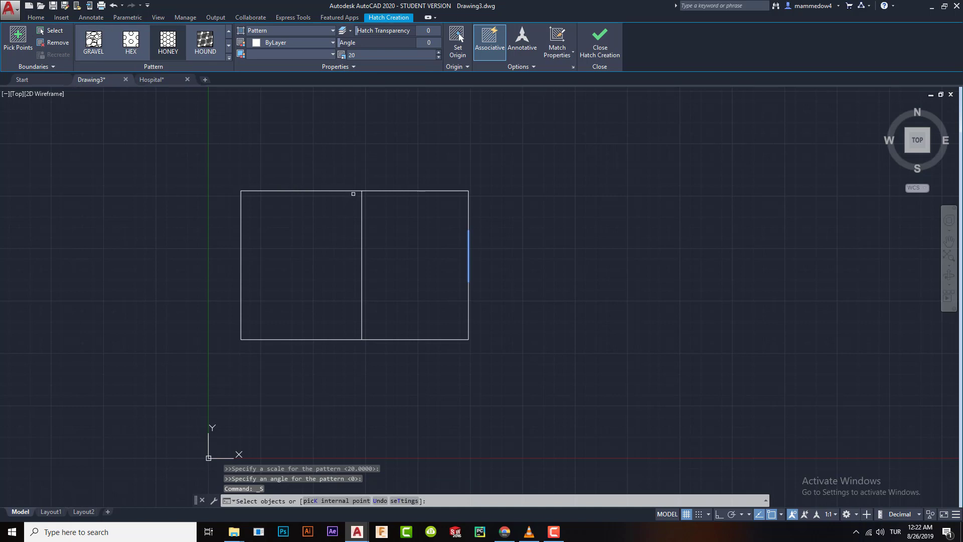
left_click(354, 192)
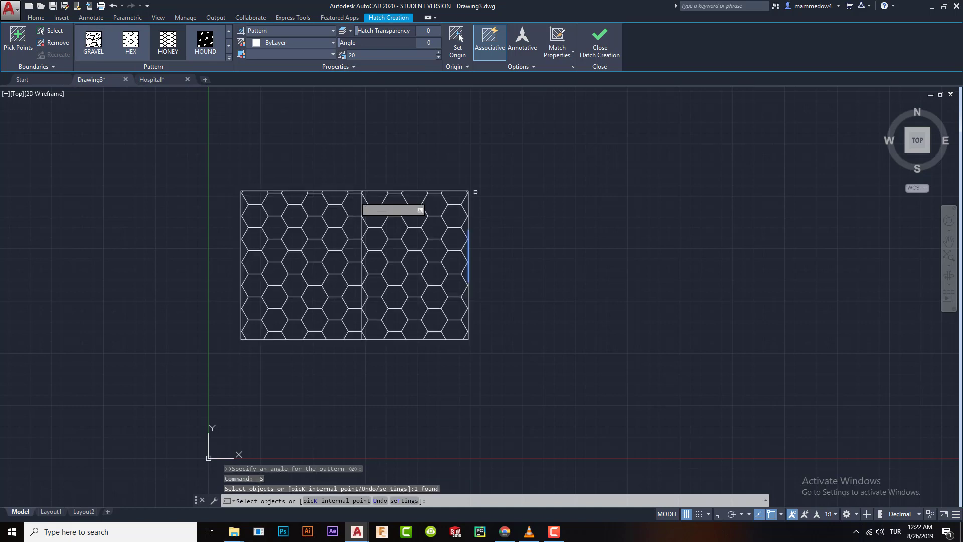
key("Escape")
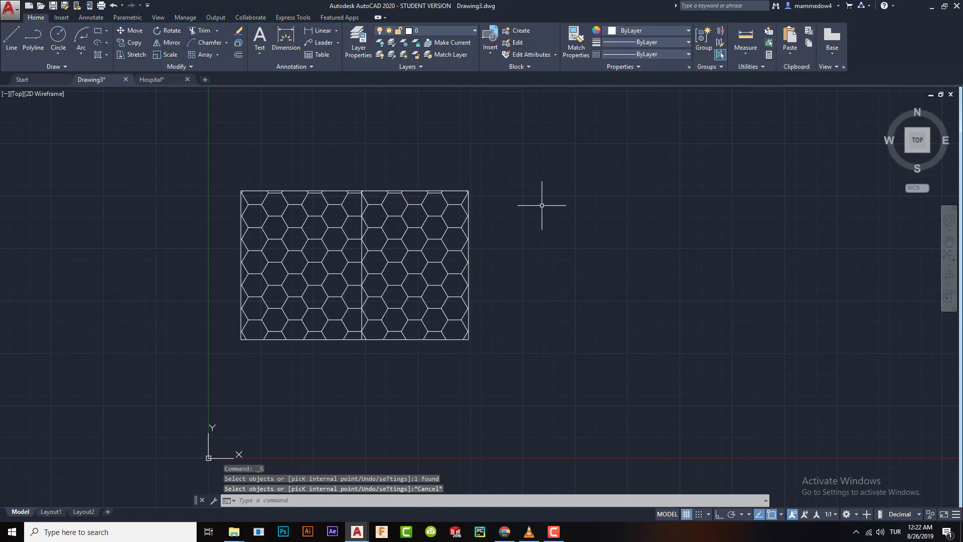
Step: Select the honeycomb hatch for editing and preview the Solid, Gradient and User defined hatch types, keeping Pattern
left_click(396, 247)
left_click(439, 212)
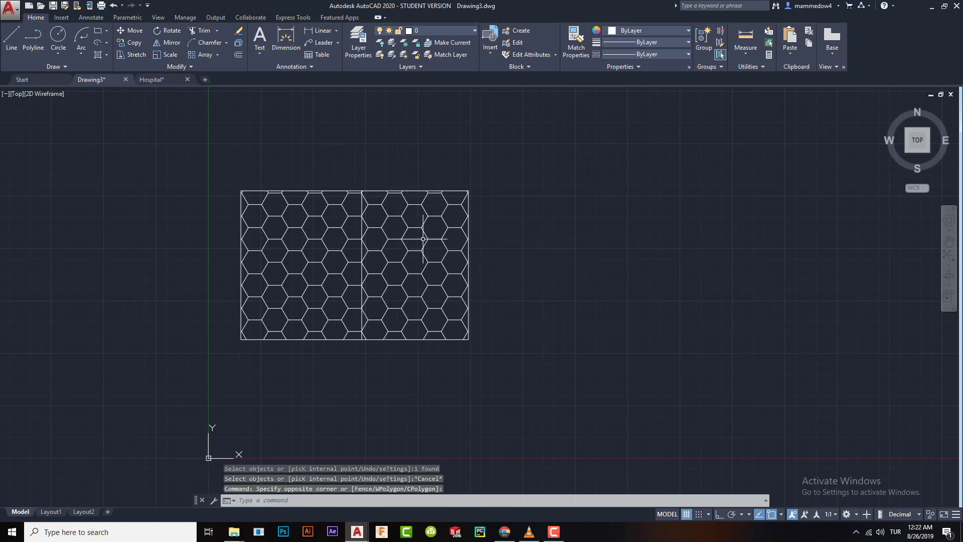
left_click(423, 229)
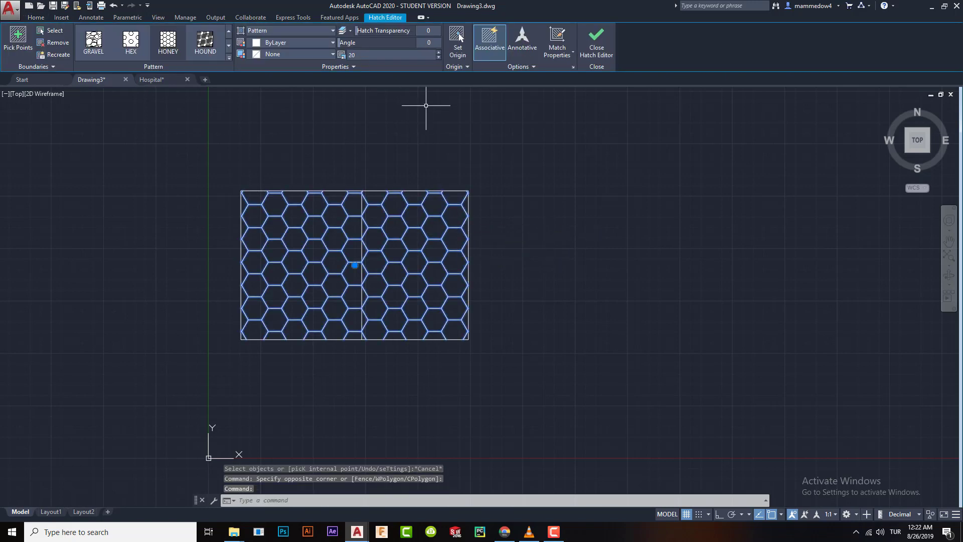
left_click(318, 31)
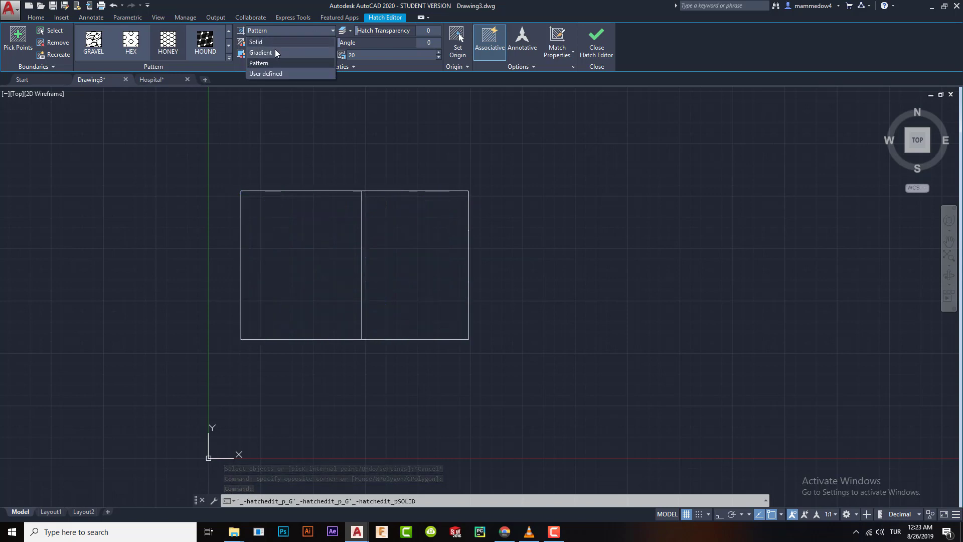
left_click(305, 29)
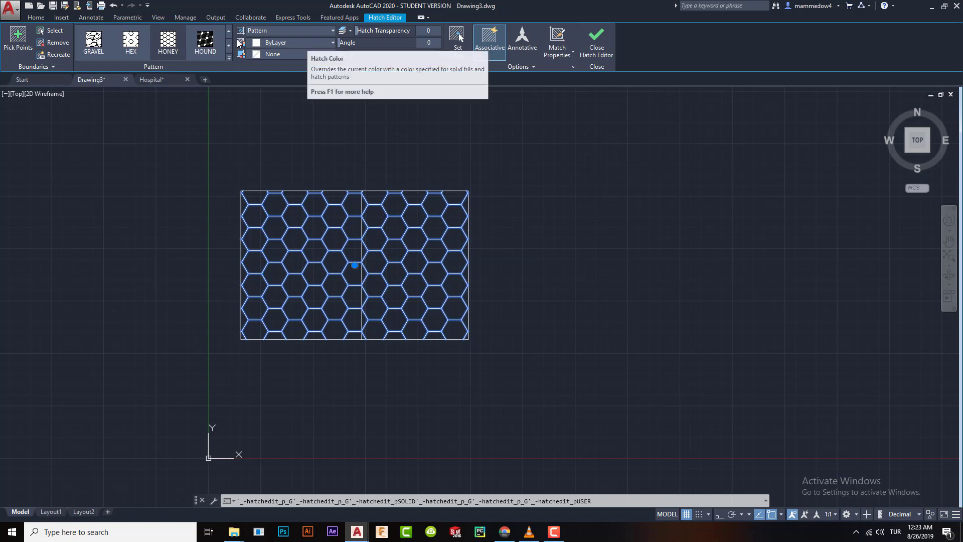
Step: Examine the hatch color choices in the Index Color and True Color palettes, including the color model list, and leave the color as ByLayer
left_click(314, 42)
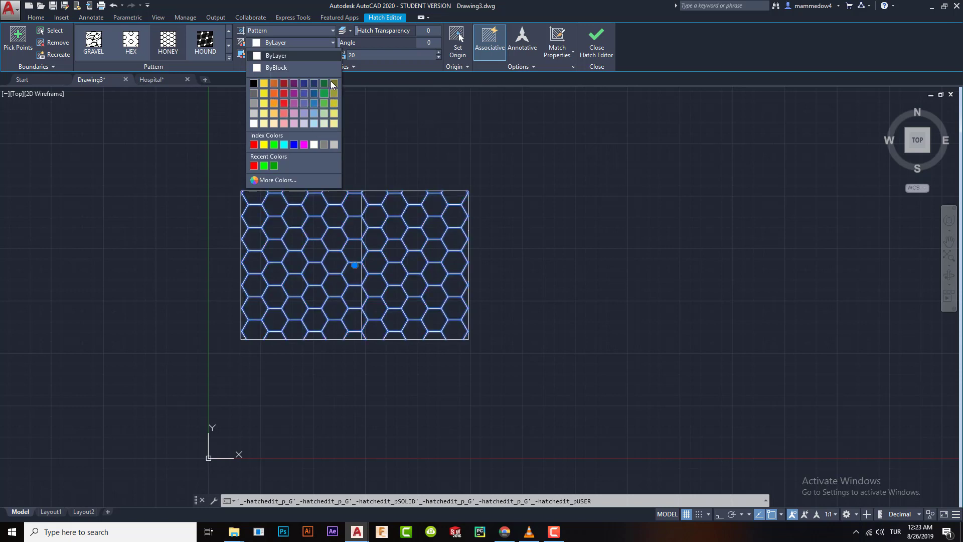
left_click(273, 180)
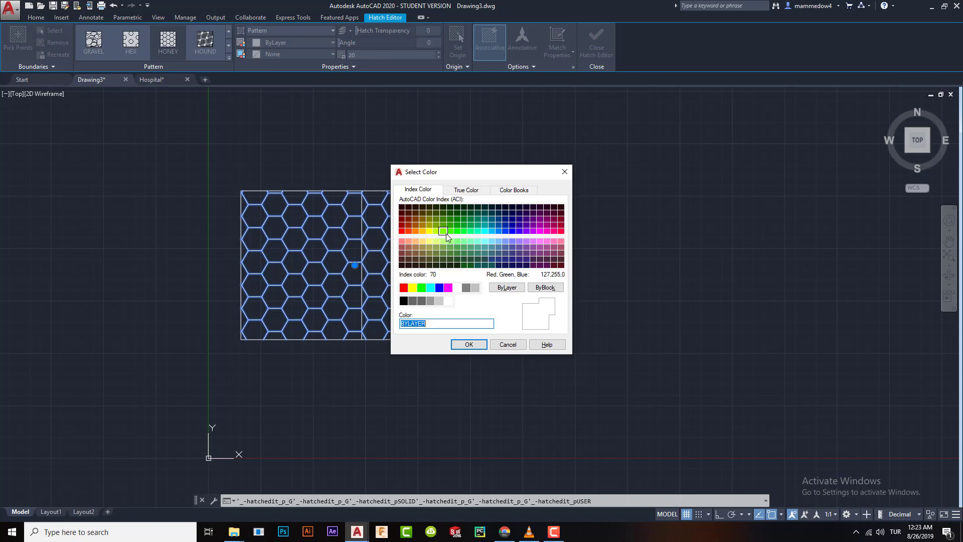
left_click(475, 191)
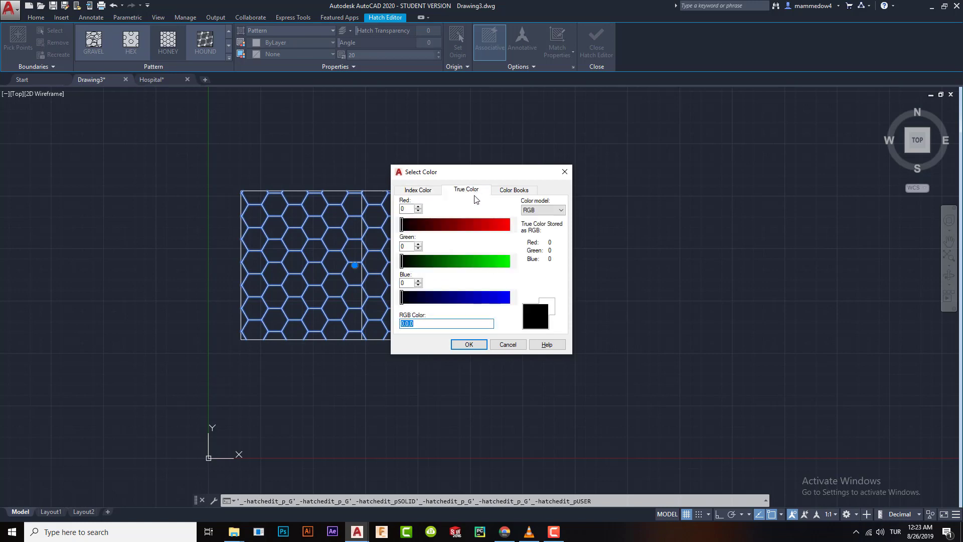
double_click(404, 208)
double_click(406, 283)
left_click(543, 210)
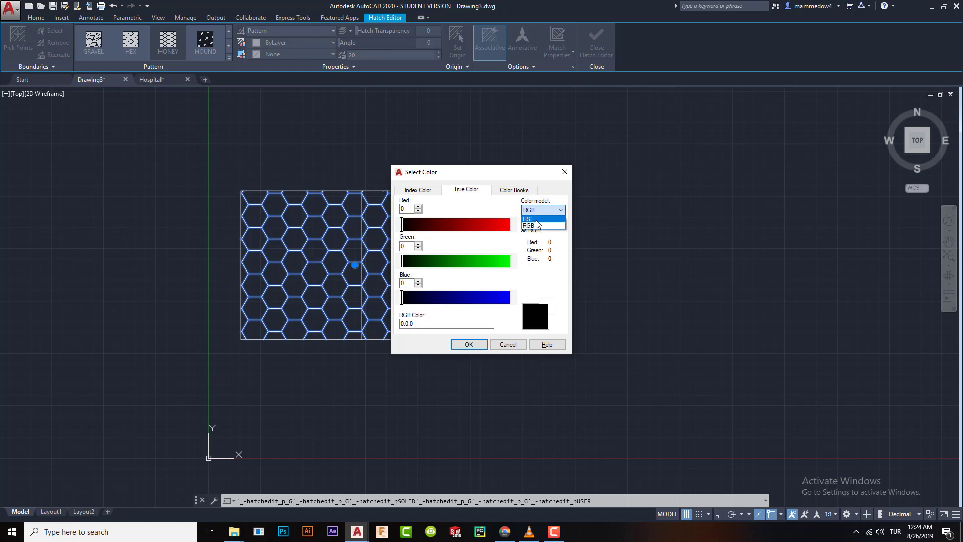
left_click(495, 172)
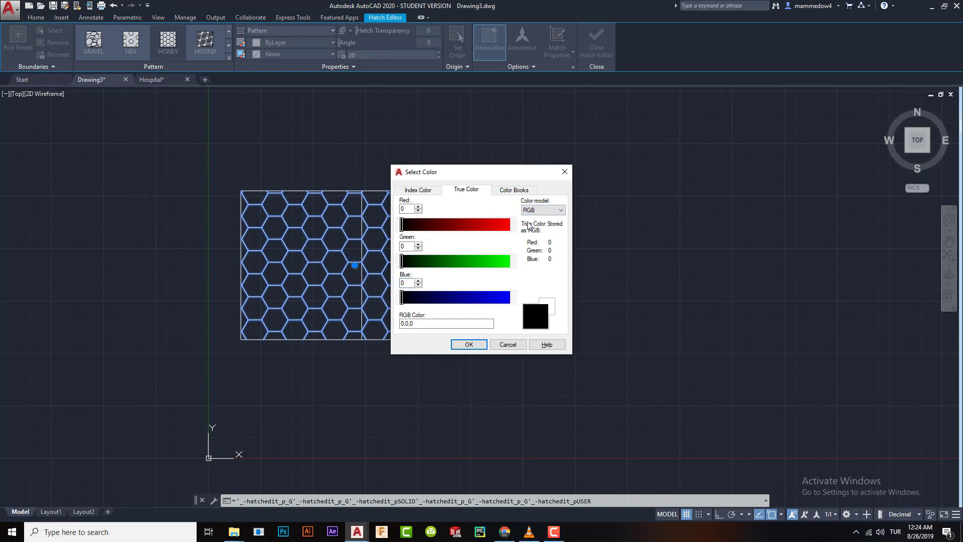
left_click(565, 172)
left_click(380, 156)
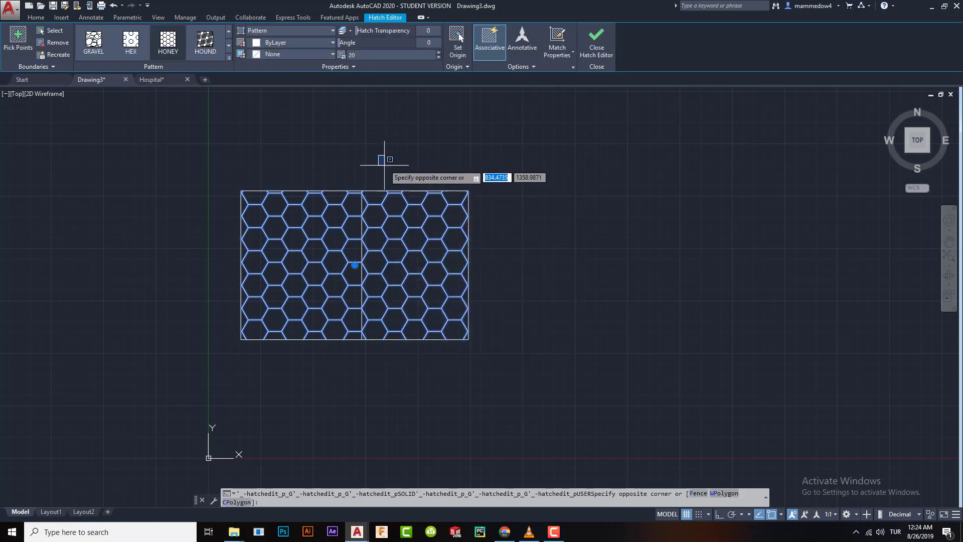
key("Escape")
Step: Set the honeycomb hatch color to red 237,31,36 and finish editing the hatch
left_click(296, 42)
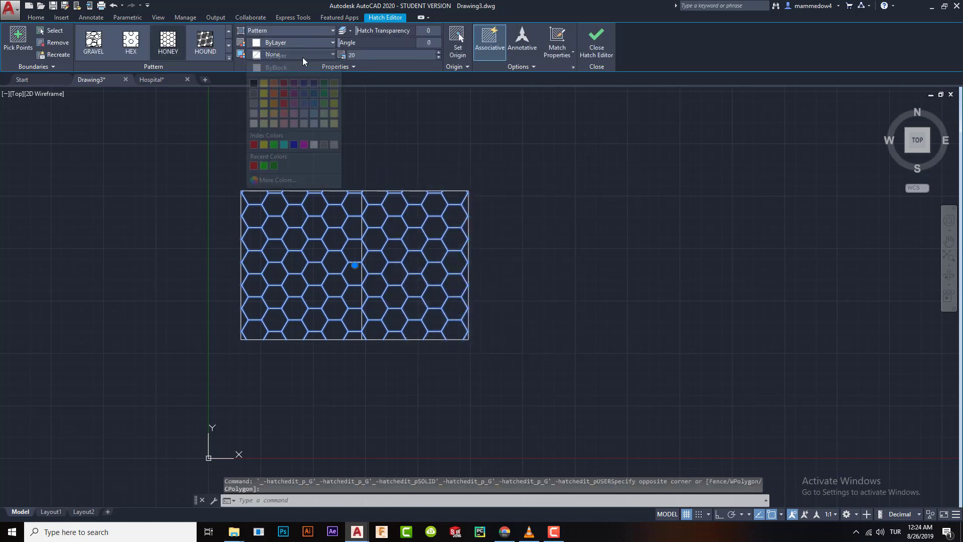
left_click(283, 106)
left_click(466, 142)
key("Escape")
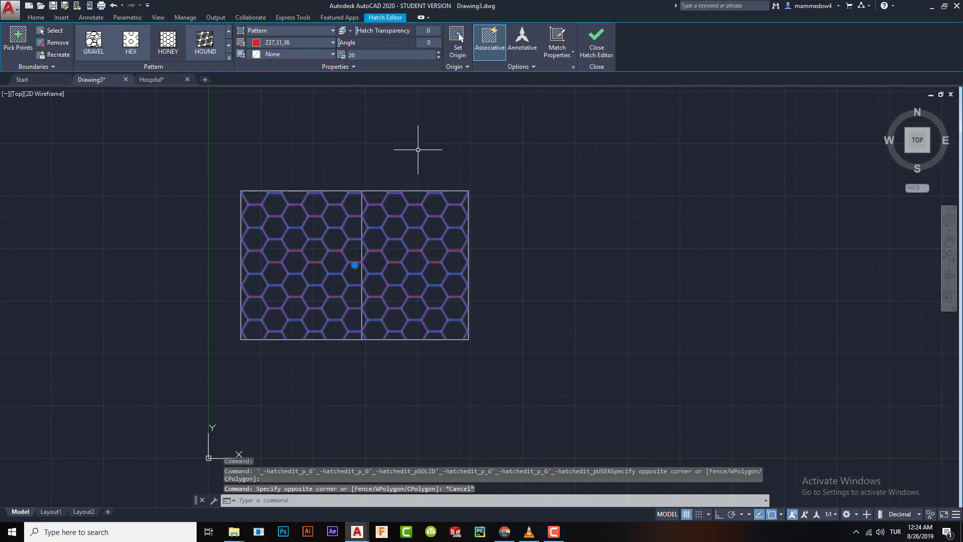
key("Escape")
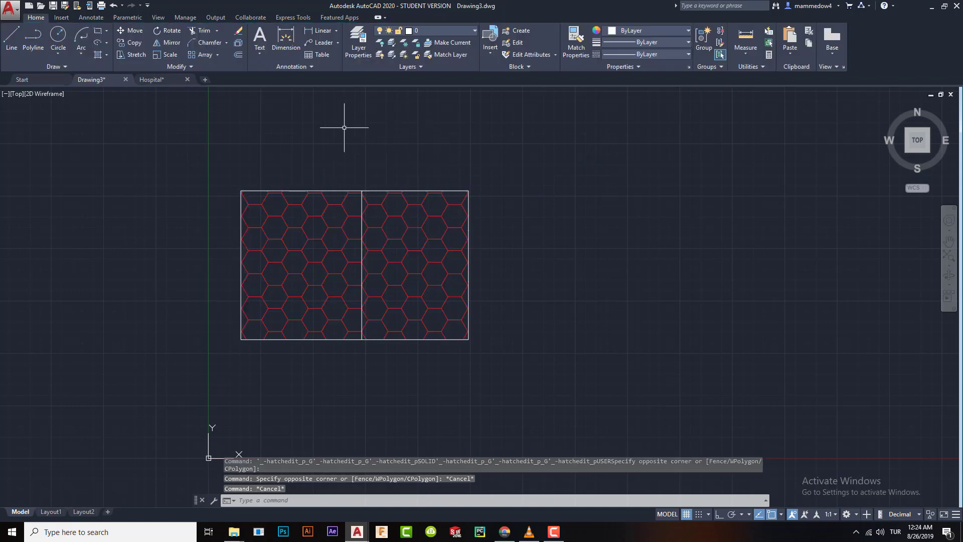
Step: Select the honeycomb hatch, try 237,31,36 as its background color, and reset the background to None
left_click(402, 214)
left_click(306, 54)
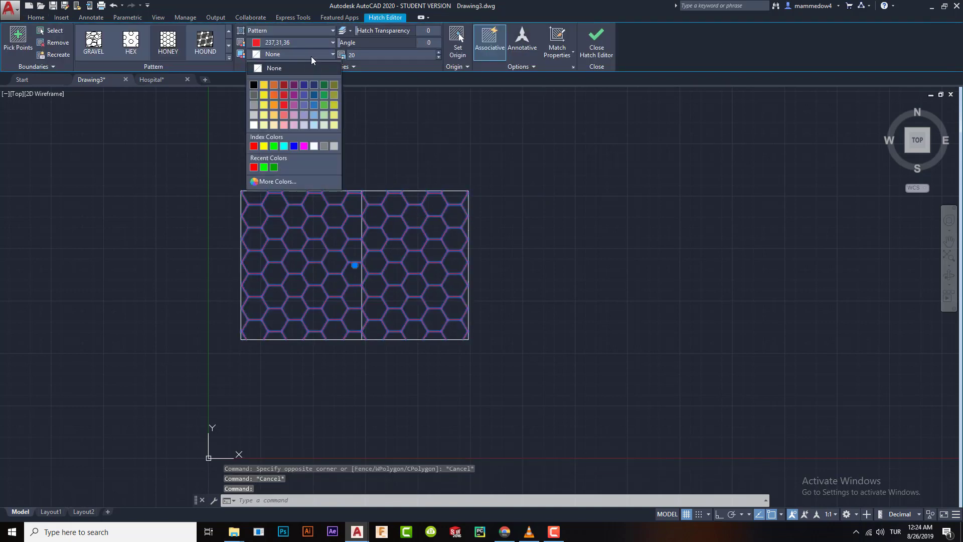
left_click(311, 55)
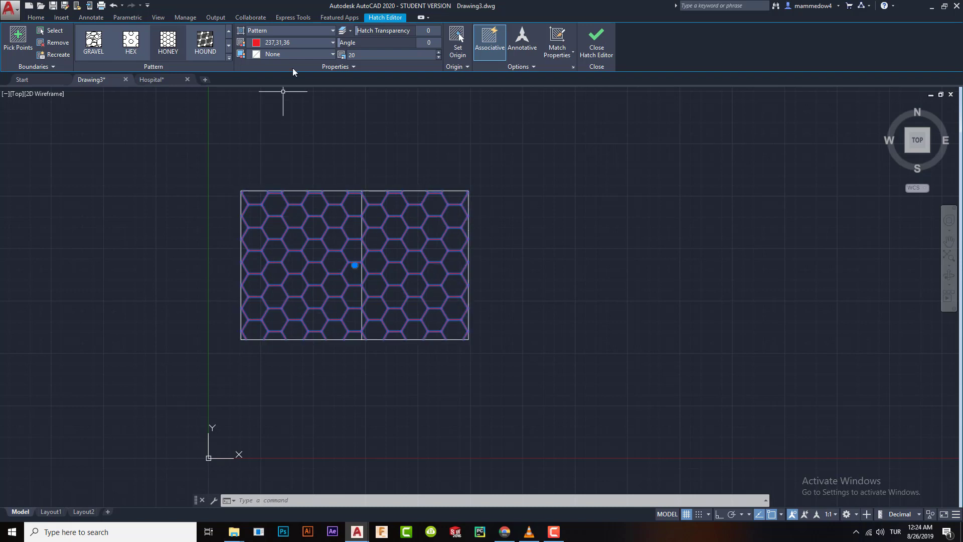
left_click(306, 55)
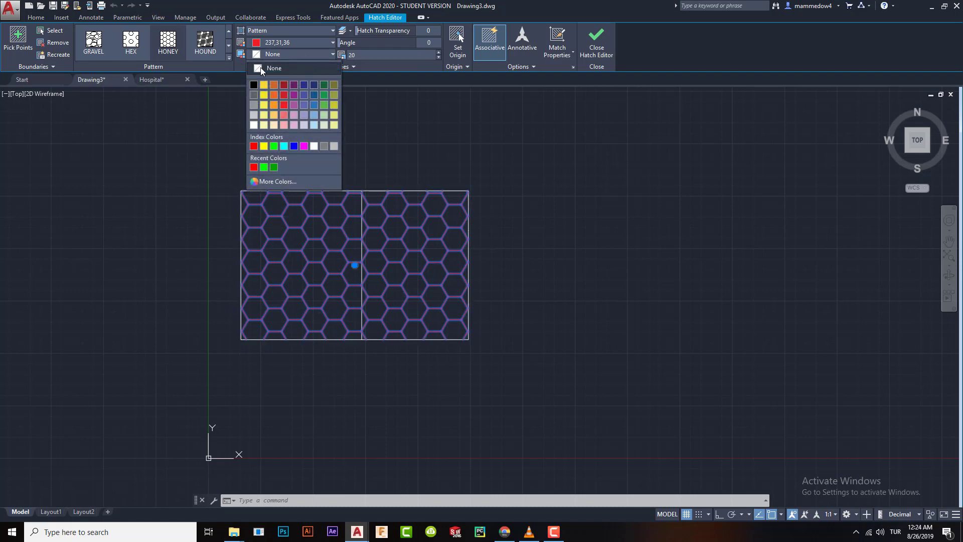
left_click(284, 104)
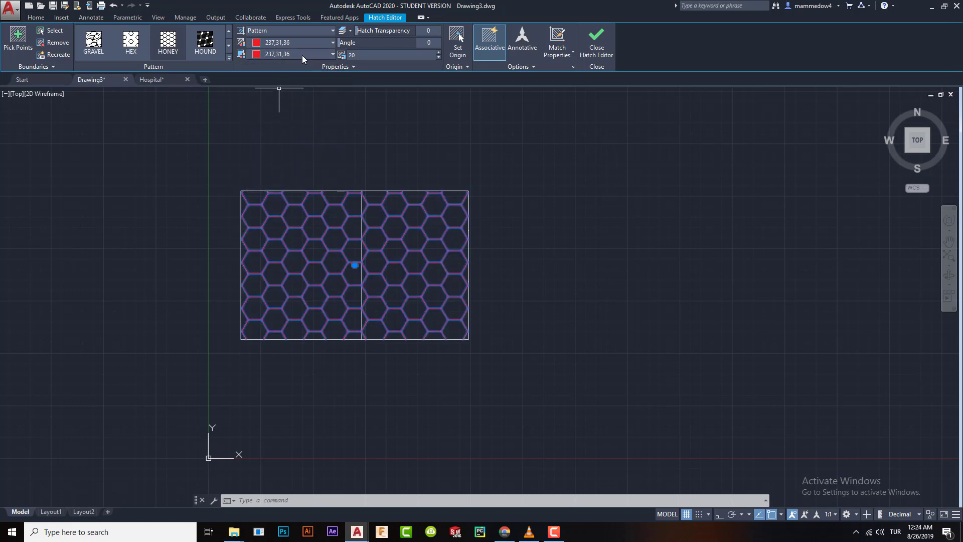
left_click(275, 54)
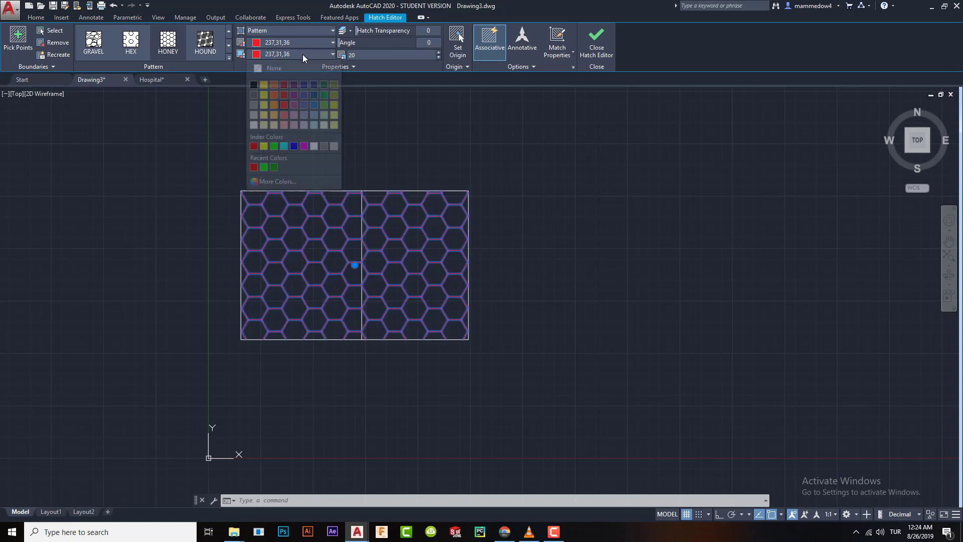
left_click(259, 67)
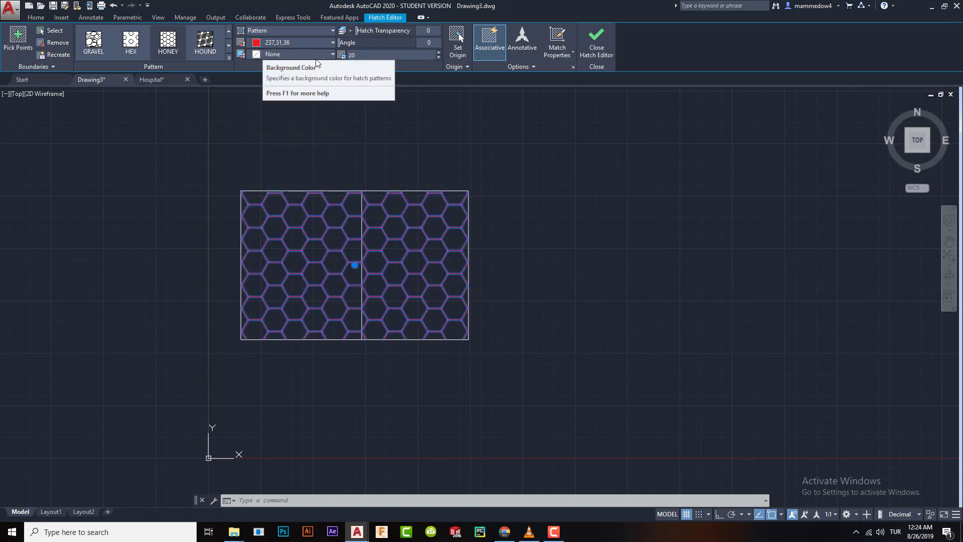
left_click(298, 29)
left_click(296, 31)
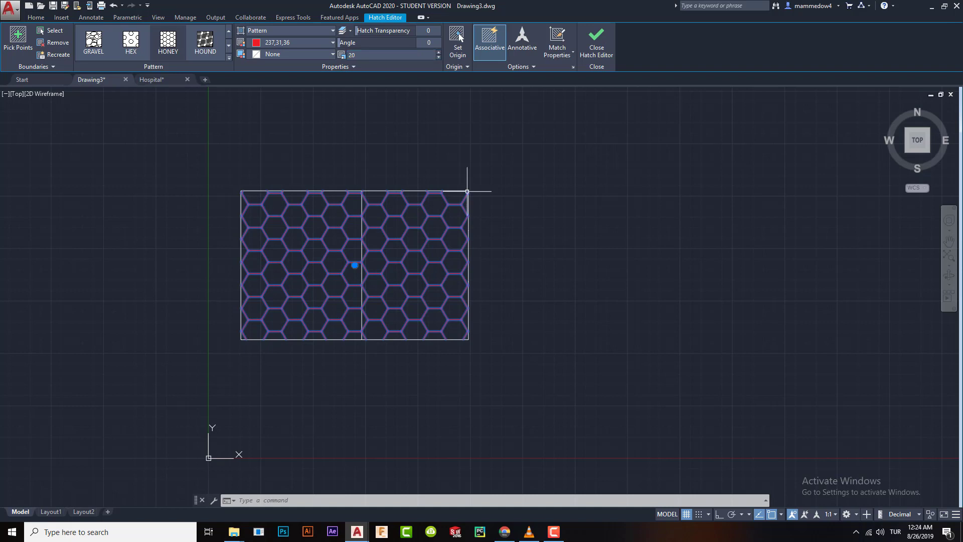
Step: Change the red hatch on the divided rectangle to the SOLID pattern
middle_click_drag(332, 176, 486, 181)
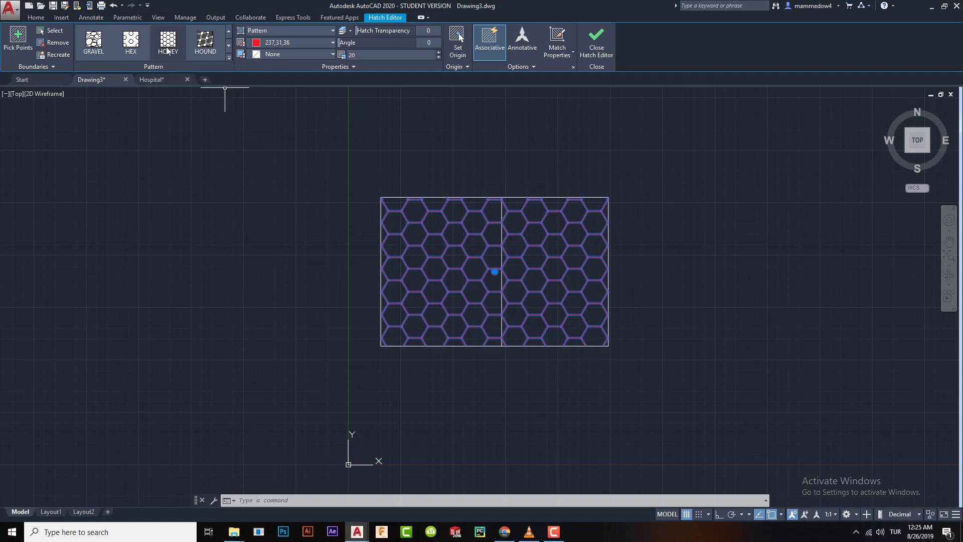
scroll(122, 46, "up", 5)
scroll(121, 46, "up", 4)
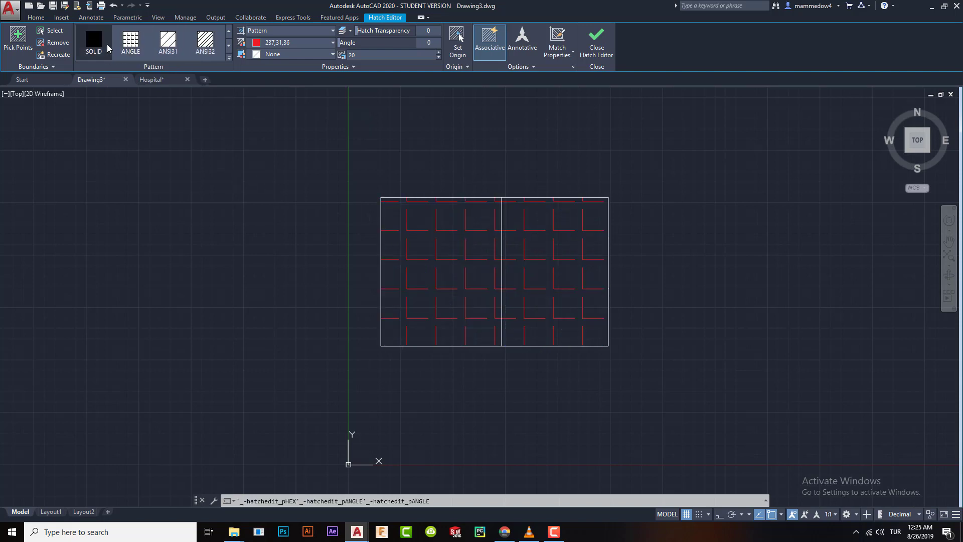
left_click(95, 37)
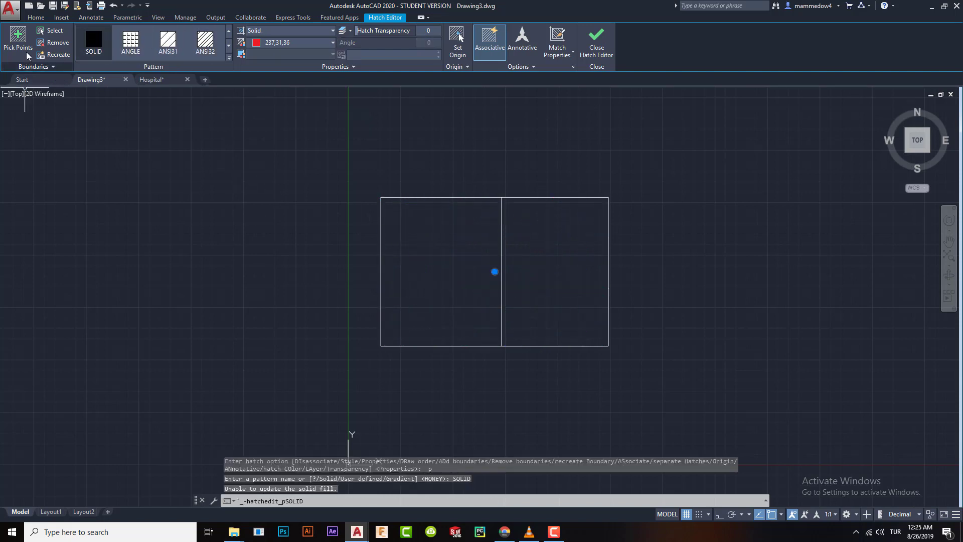
Step: Try to add boundaries to the solid hatch by selecting the rectangle and picking a point inside its left half
left_click(52, 31)
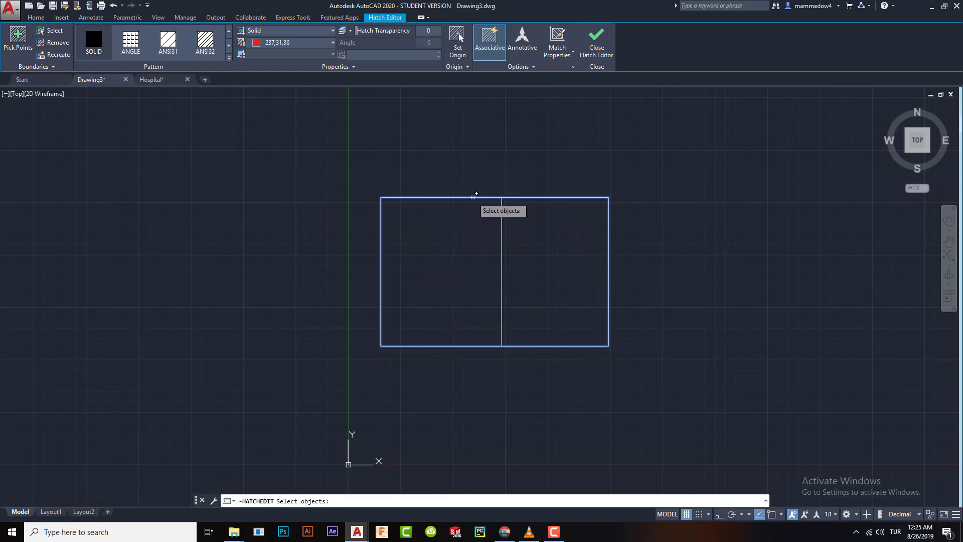
left_click(474, 197)
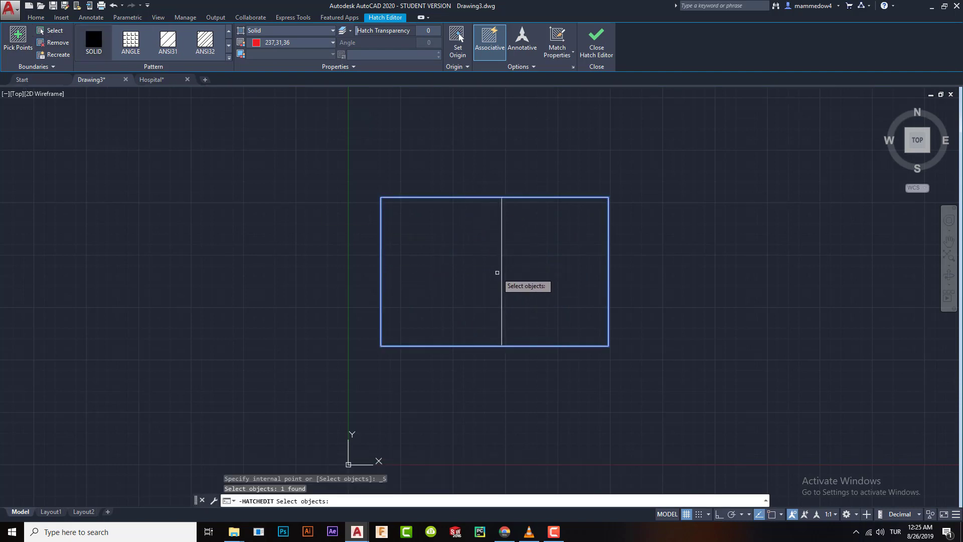
key("Escape")
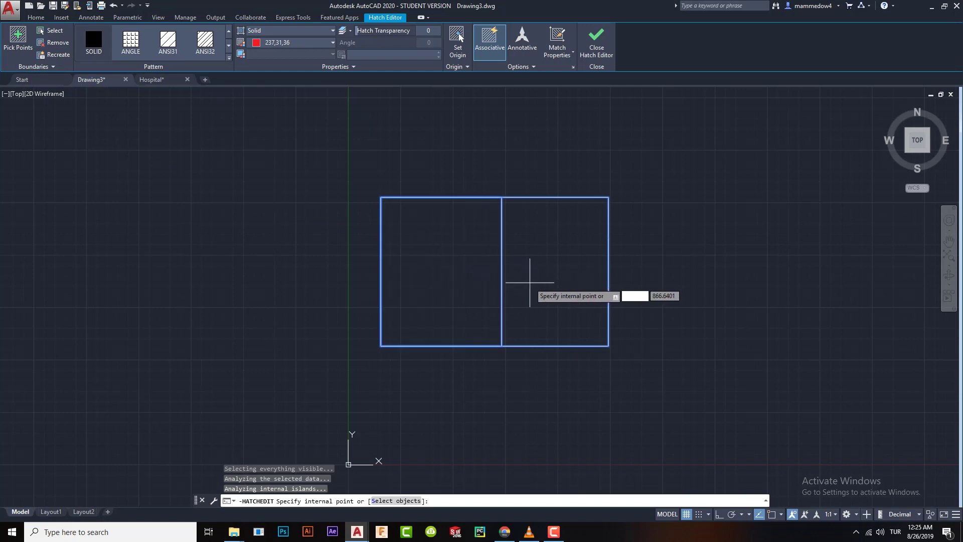
left_click(432, 265)
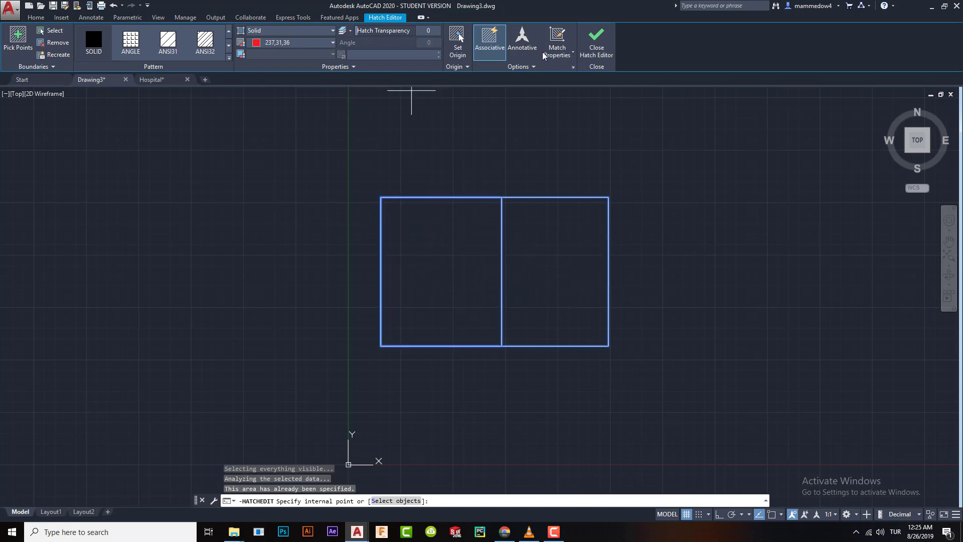
Step: Change the hatch's island detection option and try picking internal points in the rectangle's right half
left_click(529, 67)
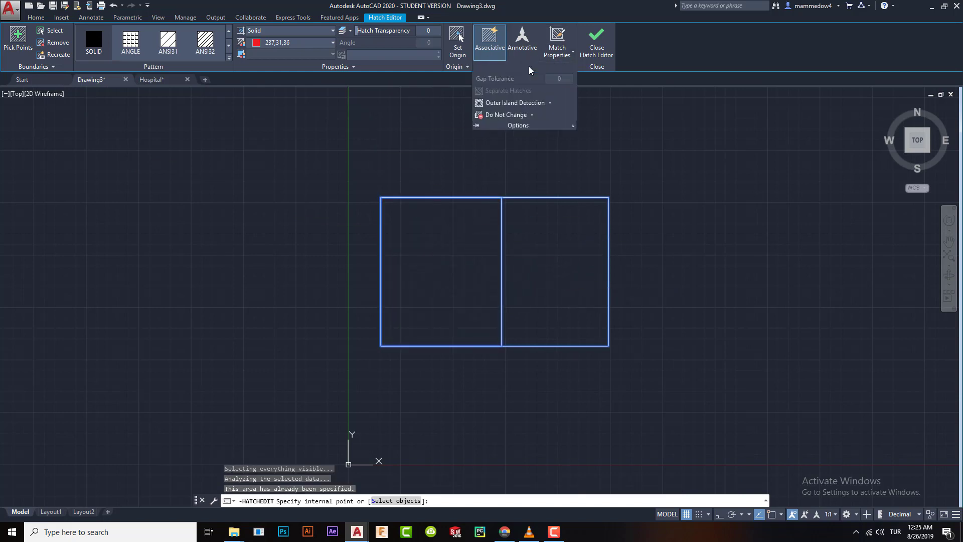
left_click(550, 102)
left_click(509, 120)
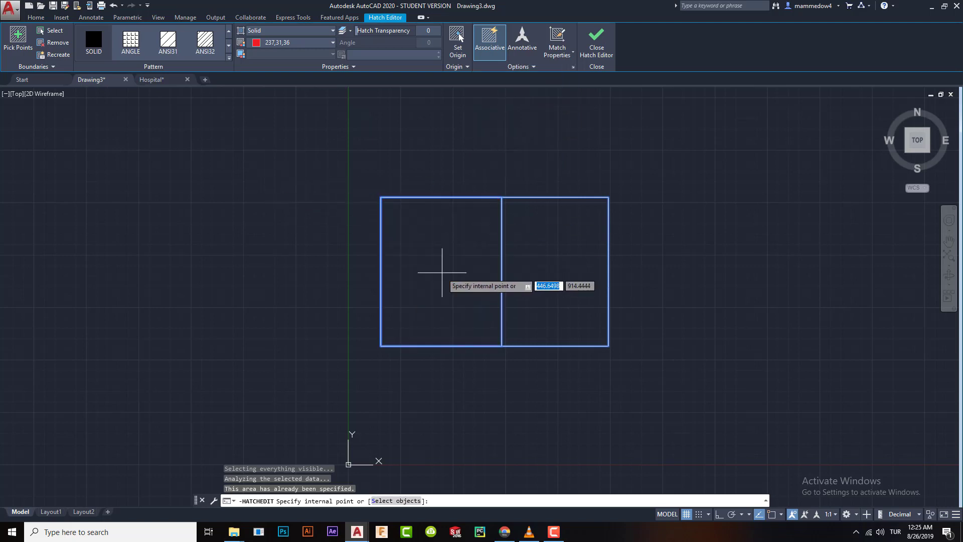
left_click(531, 267)
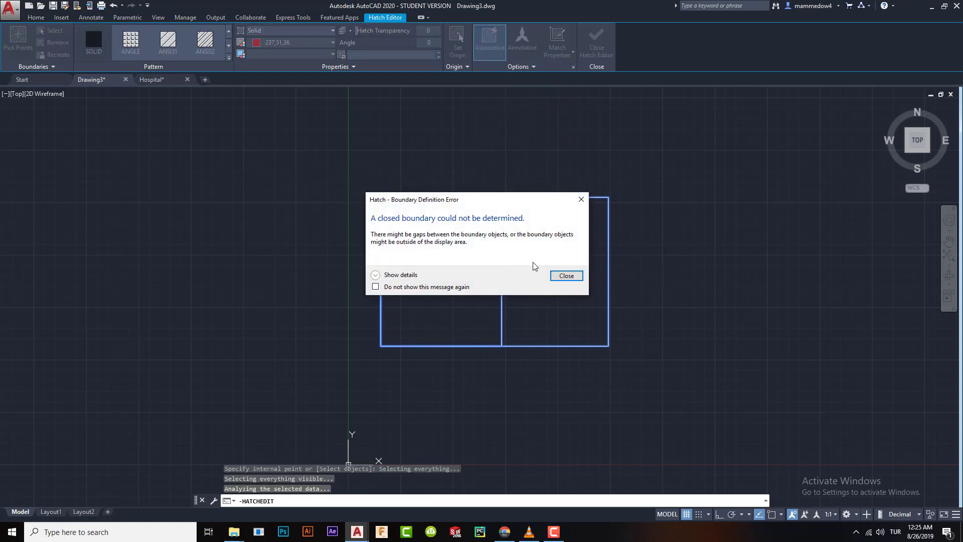
left_click(564, 277)
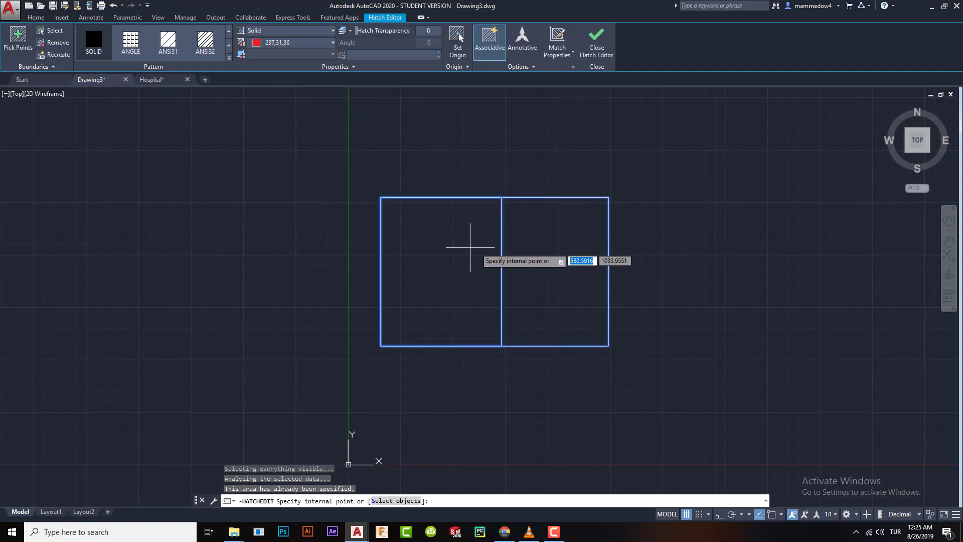
left_click(565, 264)
left_click(558, 276)
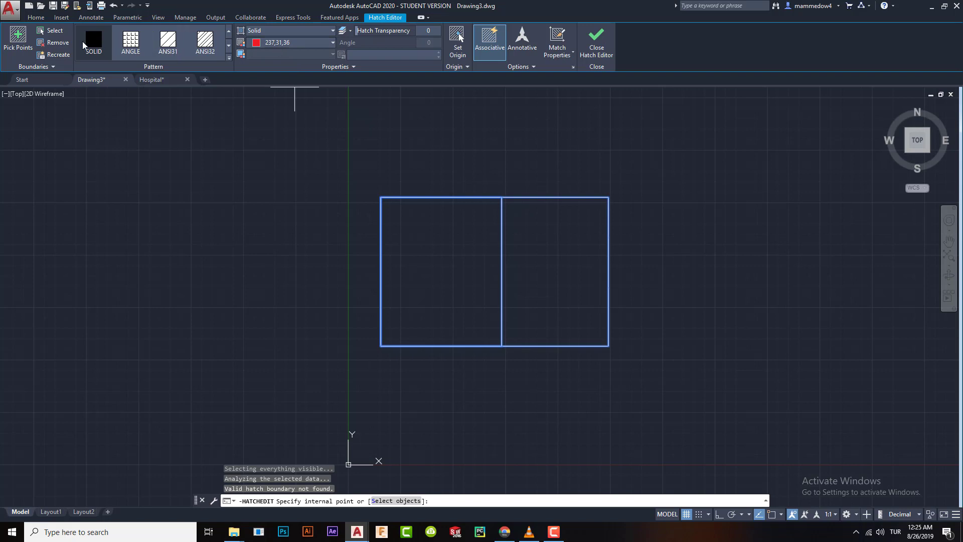
Step: Reapply the SOLID pattern and try picking internal points just outside the rectangle as hatch boundaries
left_click(91, 46)
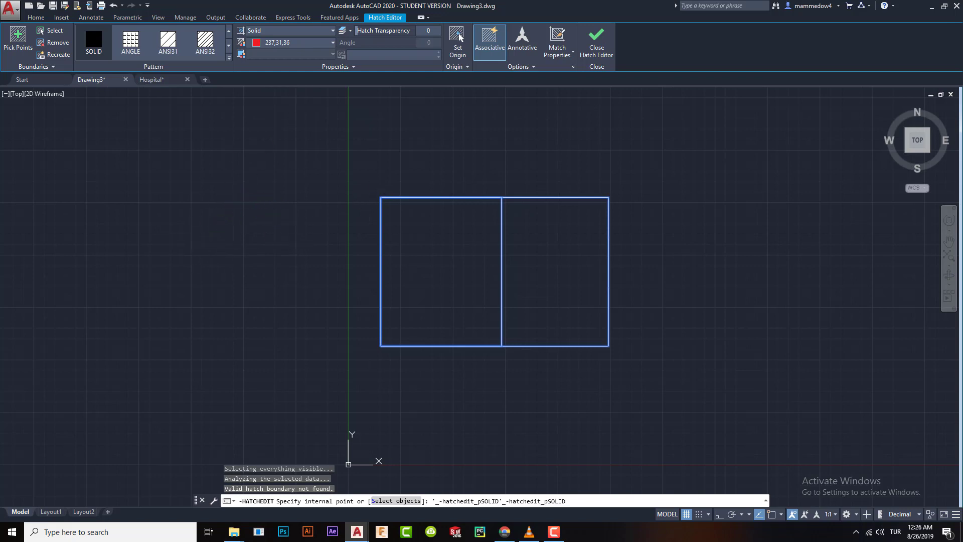
left_click(402, 152)
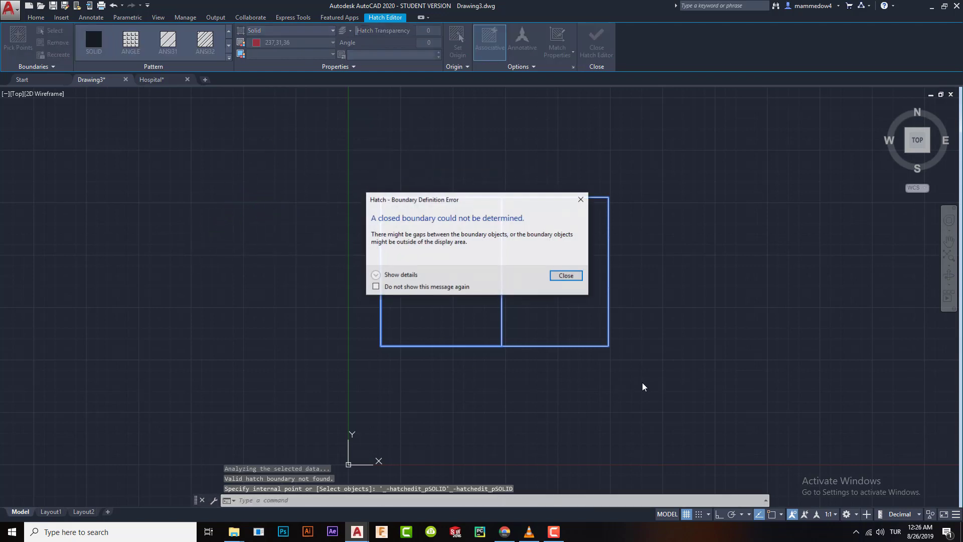
left_click(581, 199)
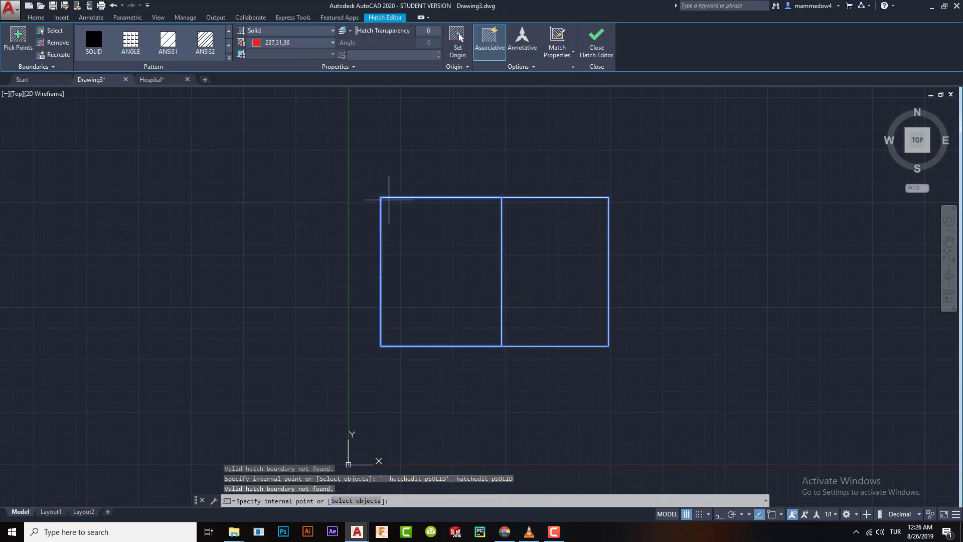
left_click(567, 373)
left_click(566, 276)
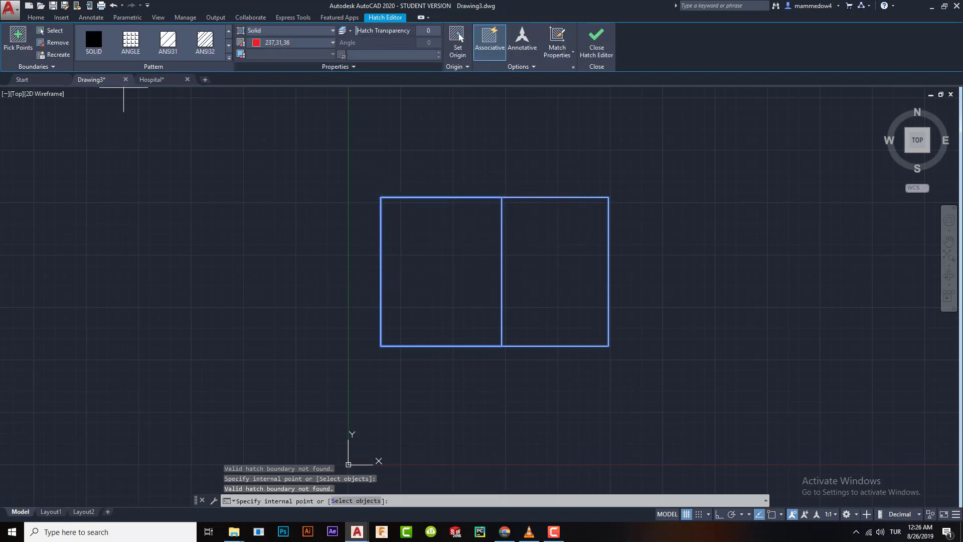
Step: Leave hatch editing and delete the divided rectangle together with its hatch
left_click(603, 43)
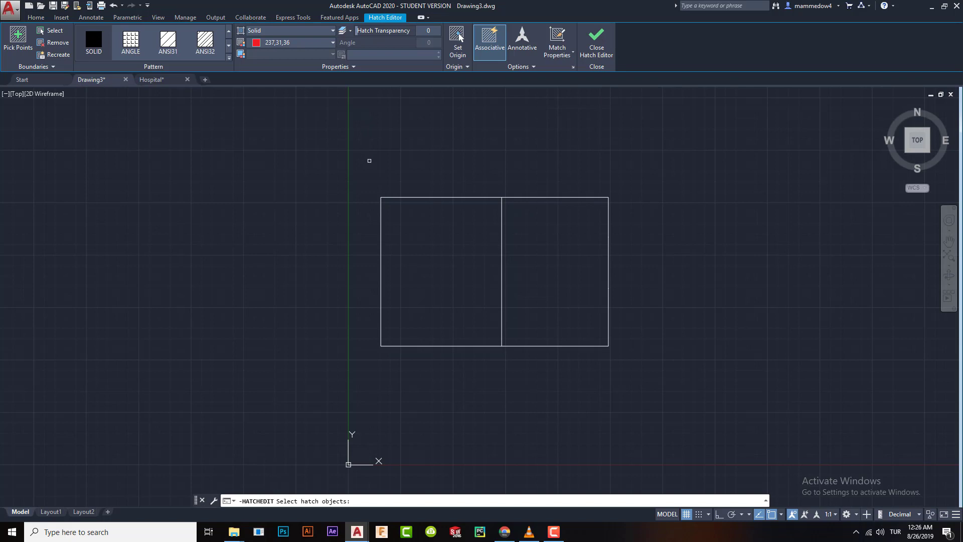
left_click(596, 40)
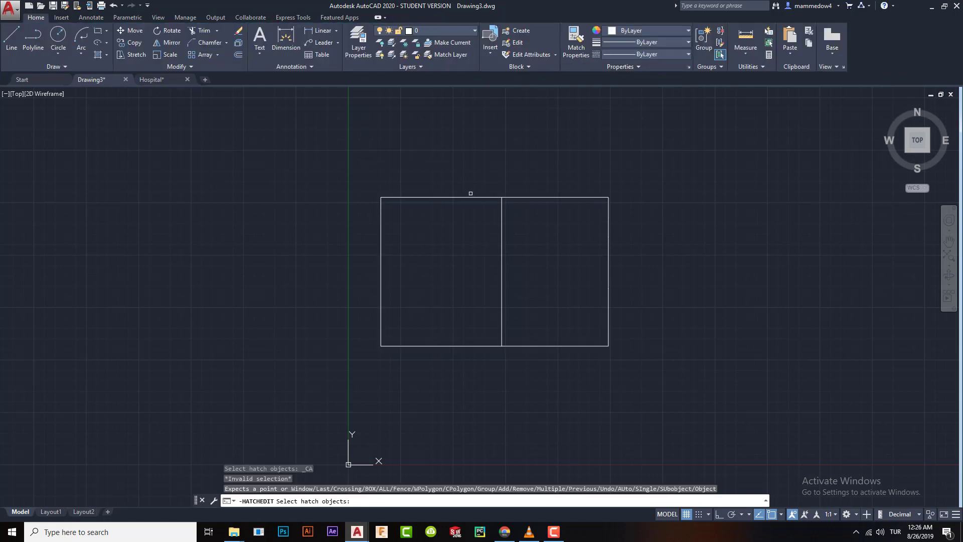
key("Escape")
left_click(359, 153)
left_click(727, 451)
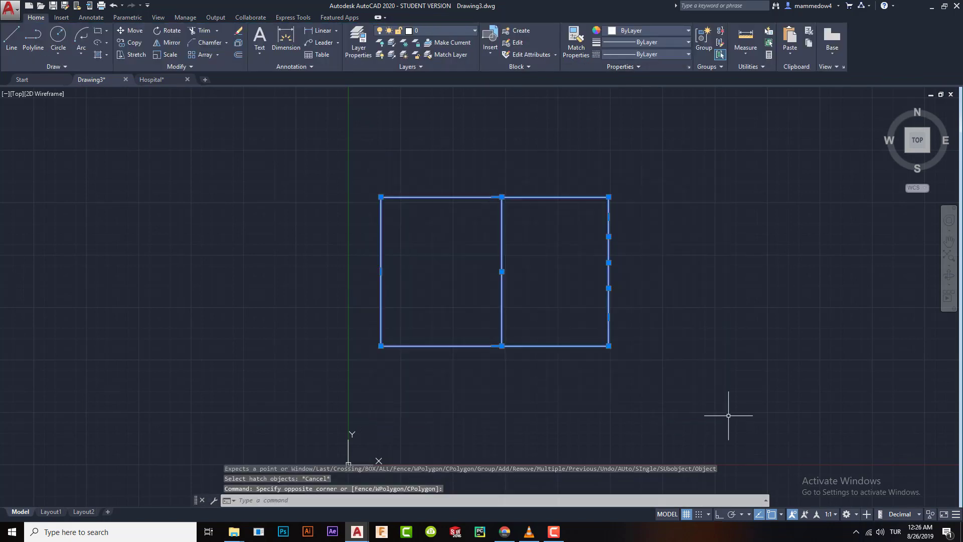
key("Delete")
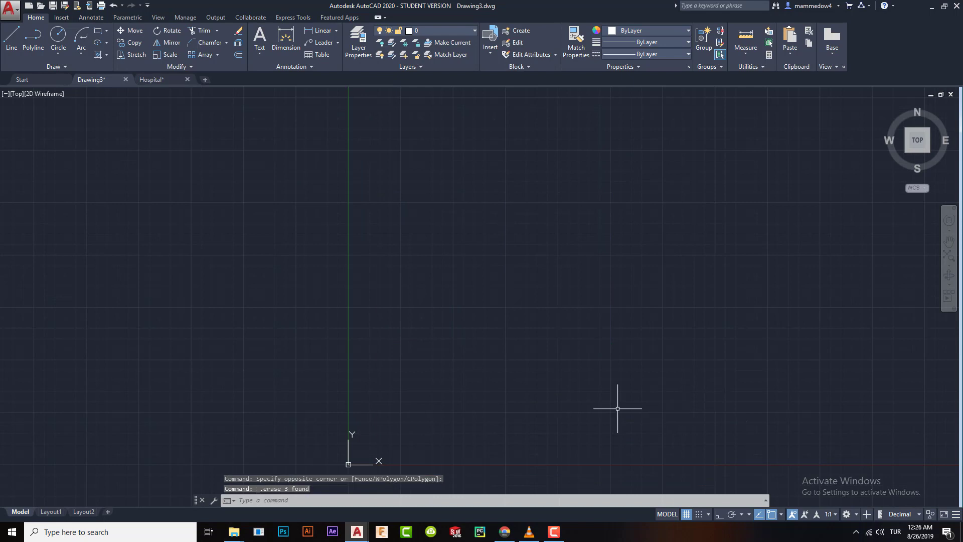
Step: Draw a large circle by centre and radius, to the right of the drawing's Y axis
left_click(58, 35)
left_click(555, 285)
left_click(634, 141)
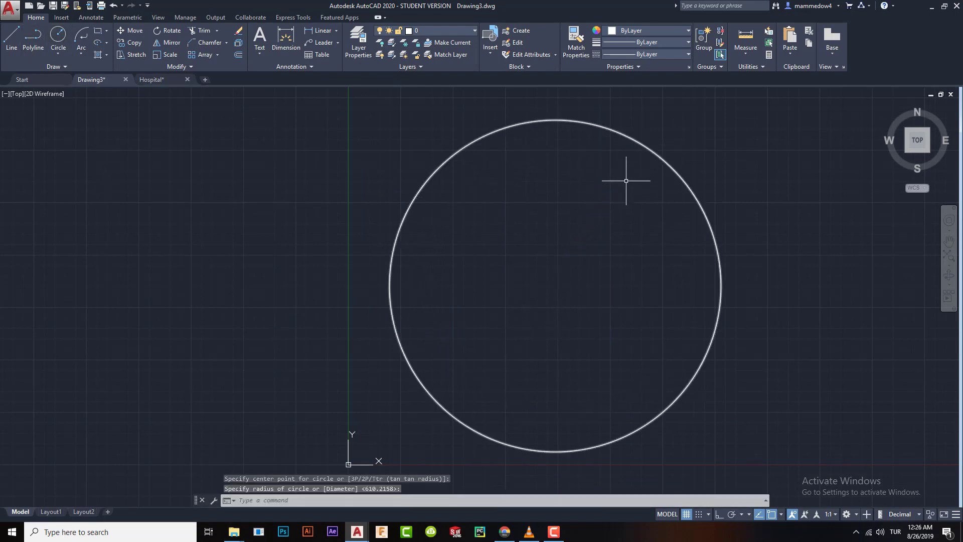
type("h")
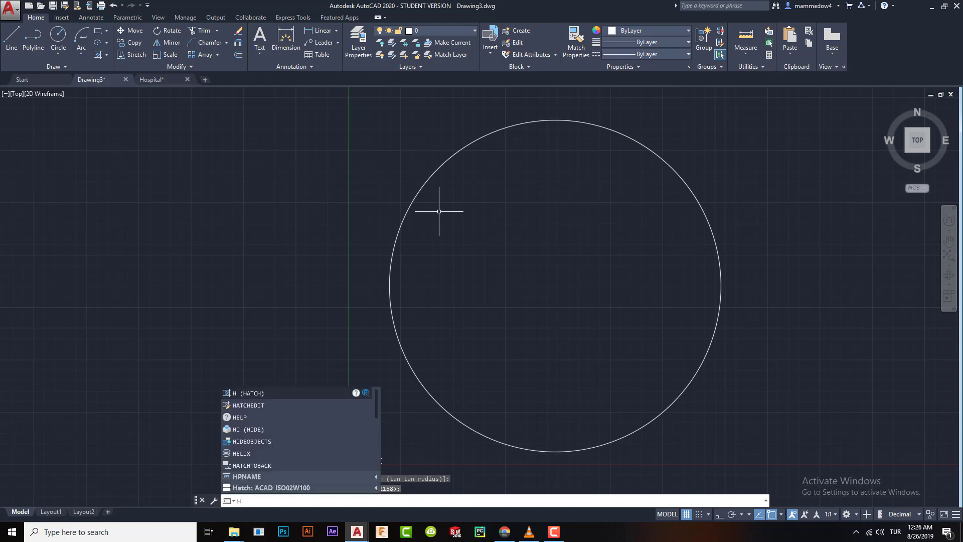
key("Escape")
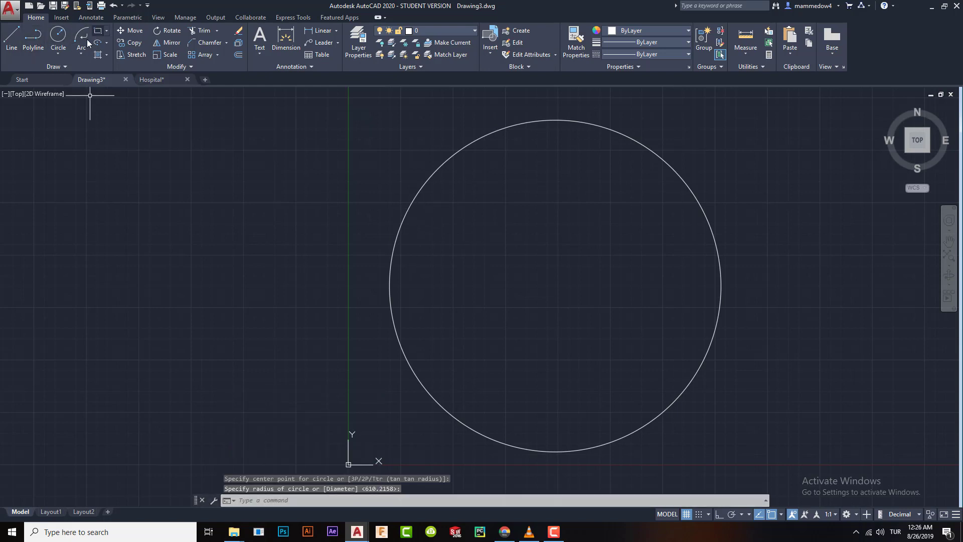
Step: Check the active object snaps and draw a horizontal line across the circle between its left and right quadrants
left_click(11, 38)
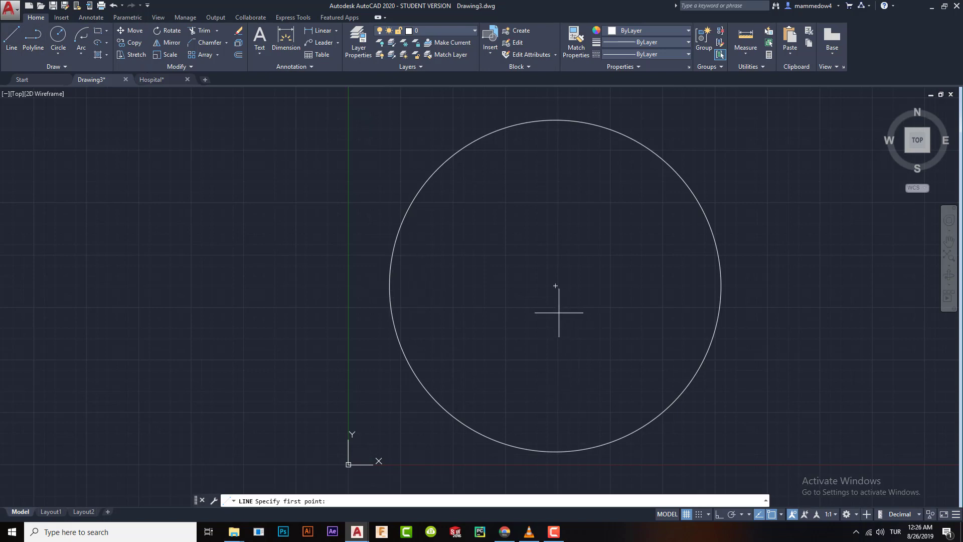
left_click(780, 515)
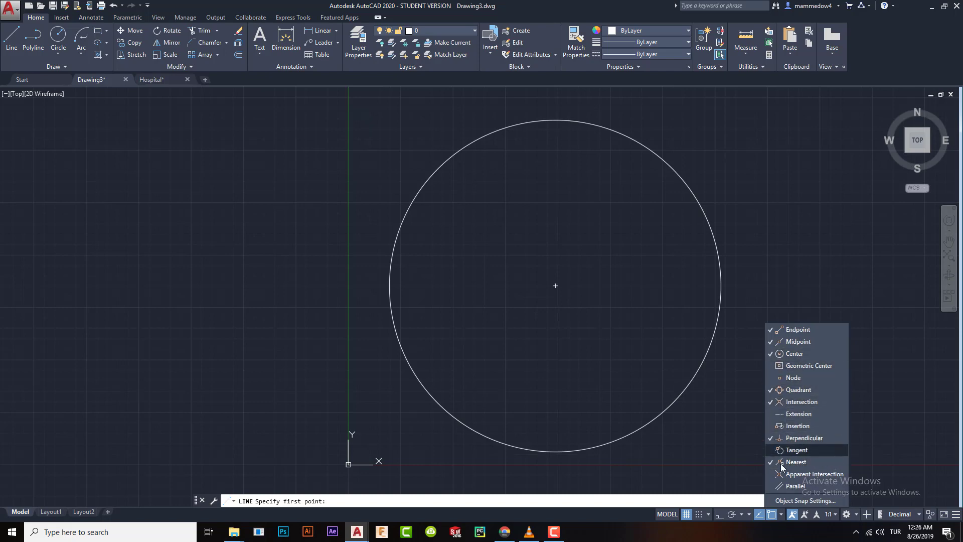
left_click(821, 193)
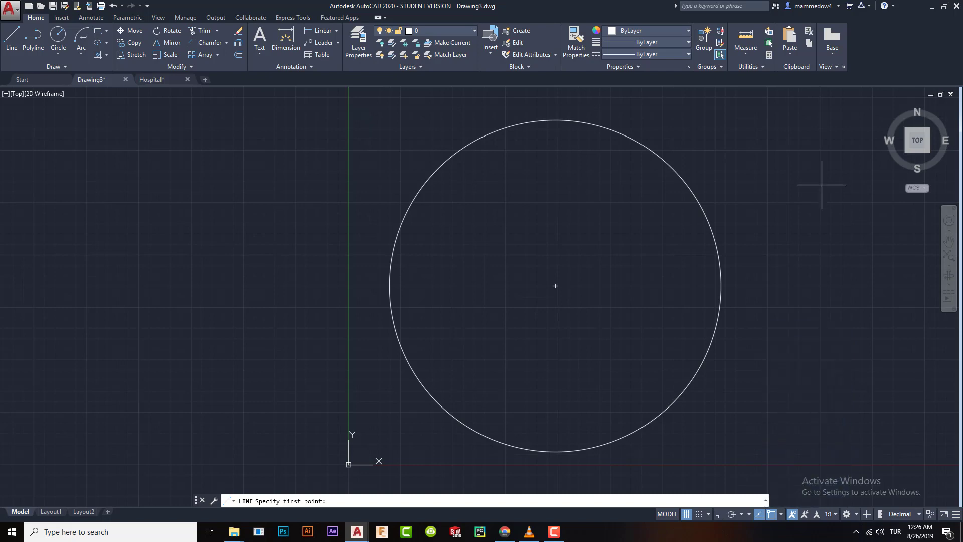
left_click(11, 40)
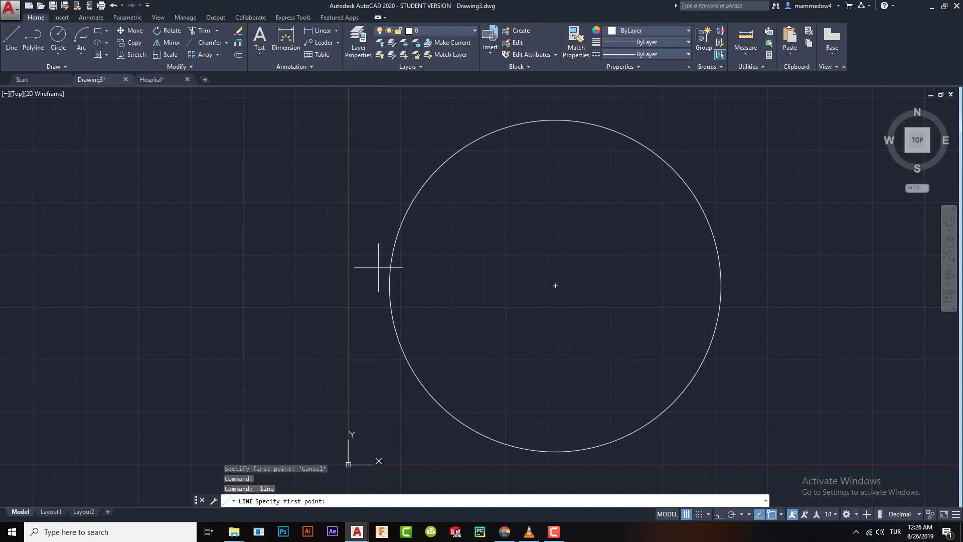
left_click(390, 286)
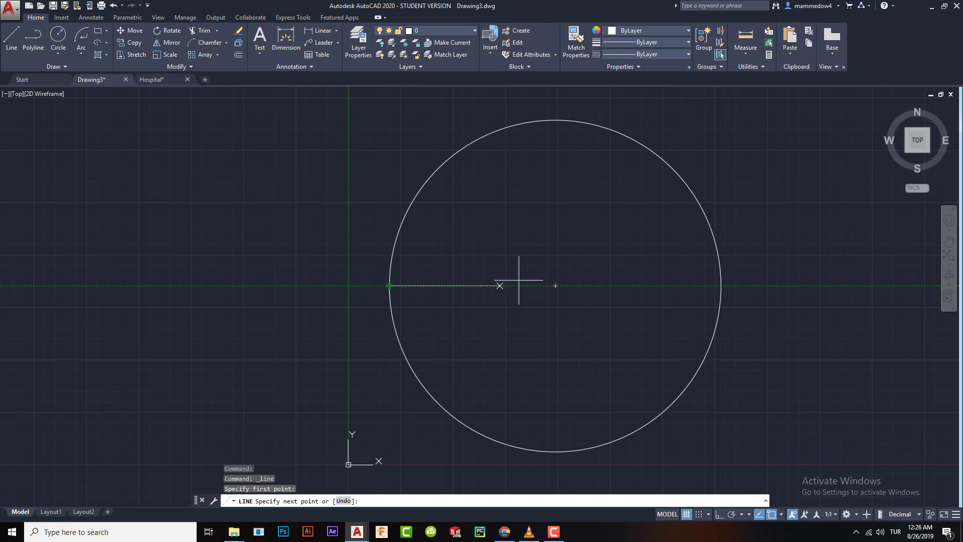
left_click(721, 286)
key("Return")
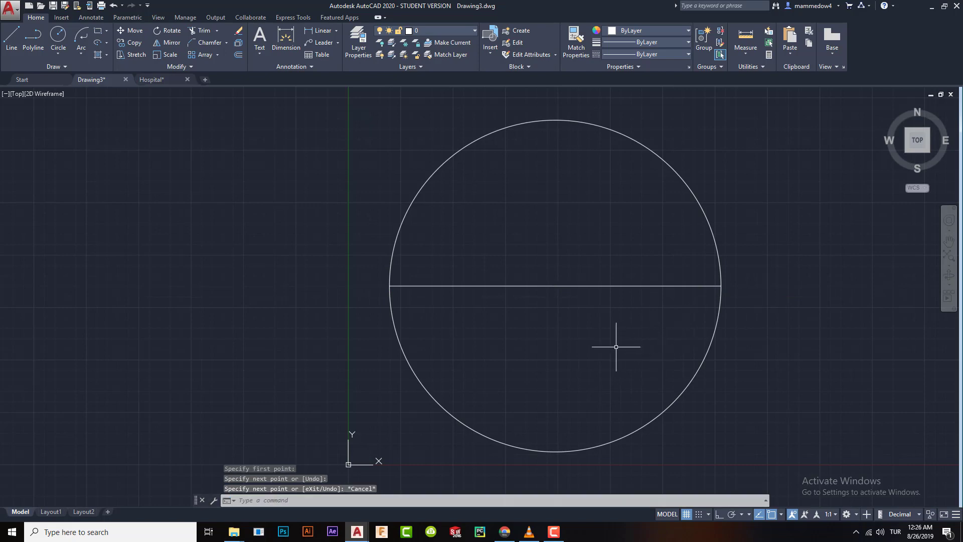
Step: Draw a vertical line across the circle from its top quadrant to its bottom quadrant
key("Return")
left_click(555, 120)
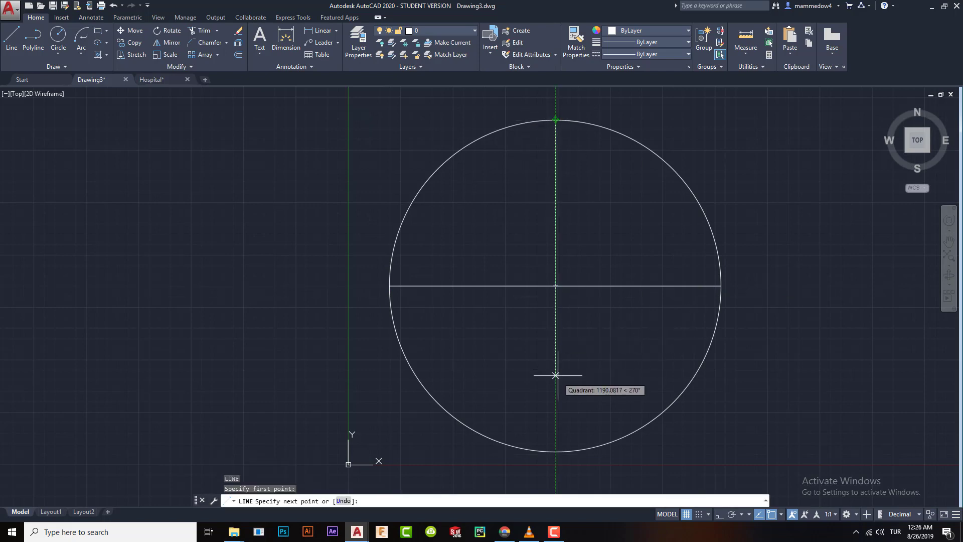
left_click(555, 438)
key("Escape")
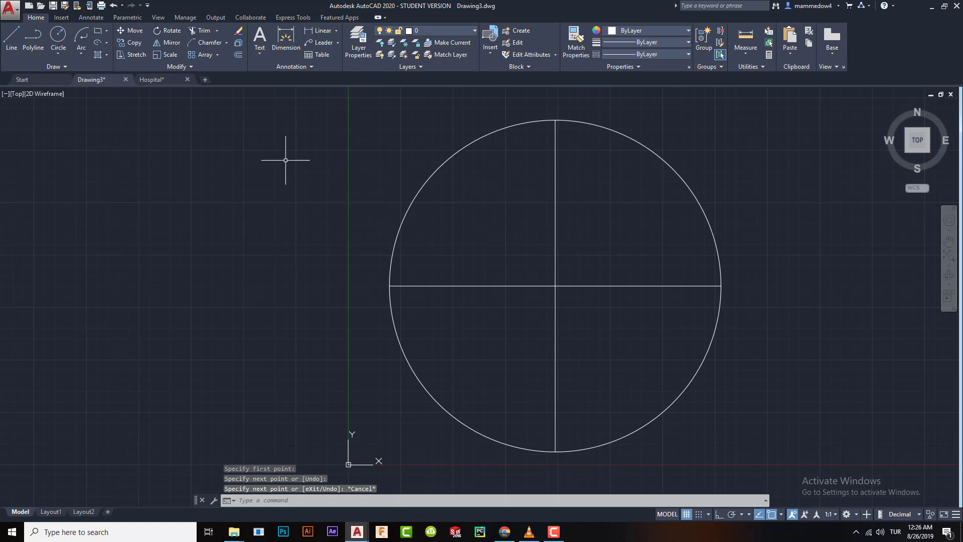
Step: Hatch the whole circle by selecting it as the boundary object, using the SOLID pattern
type("h")
key("Return")
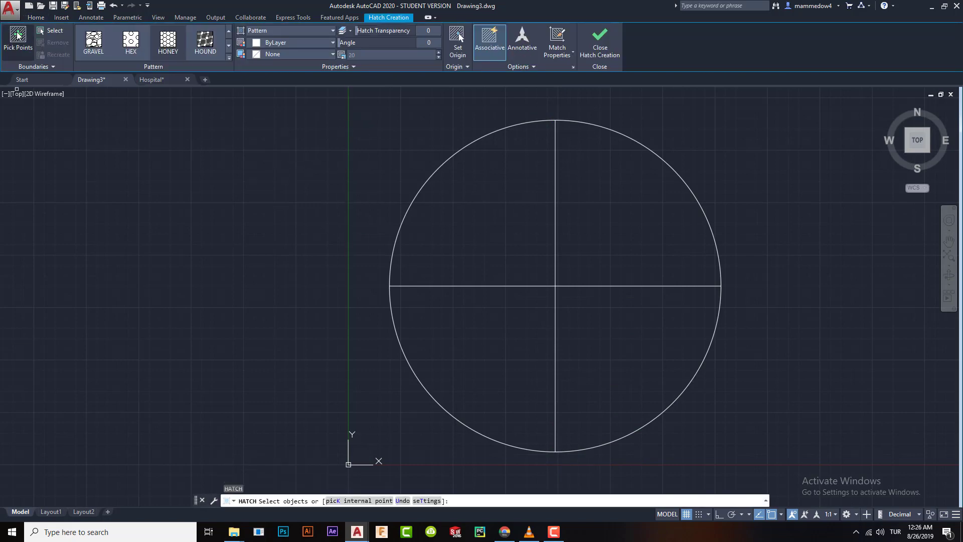
left_click(50, 30)
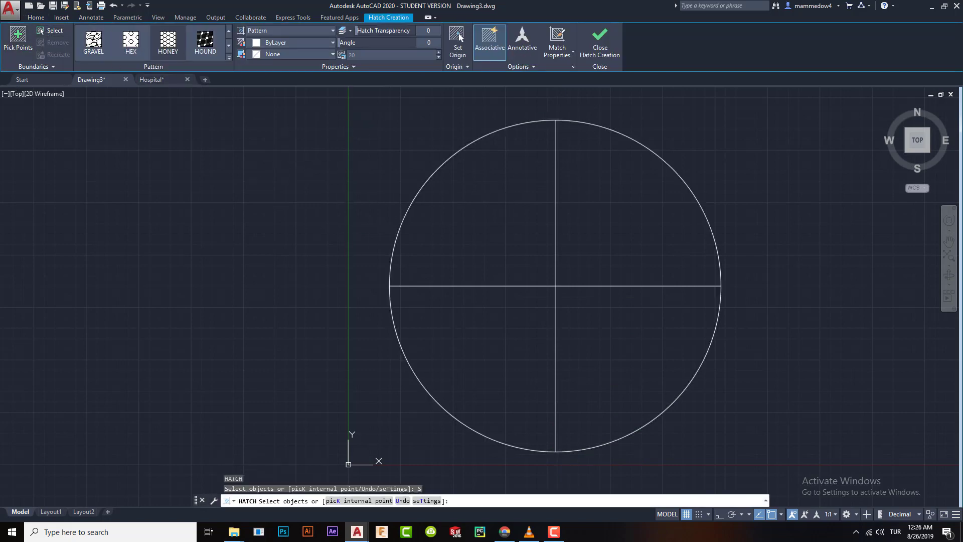
left_click(497, 131)
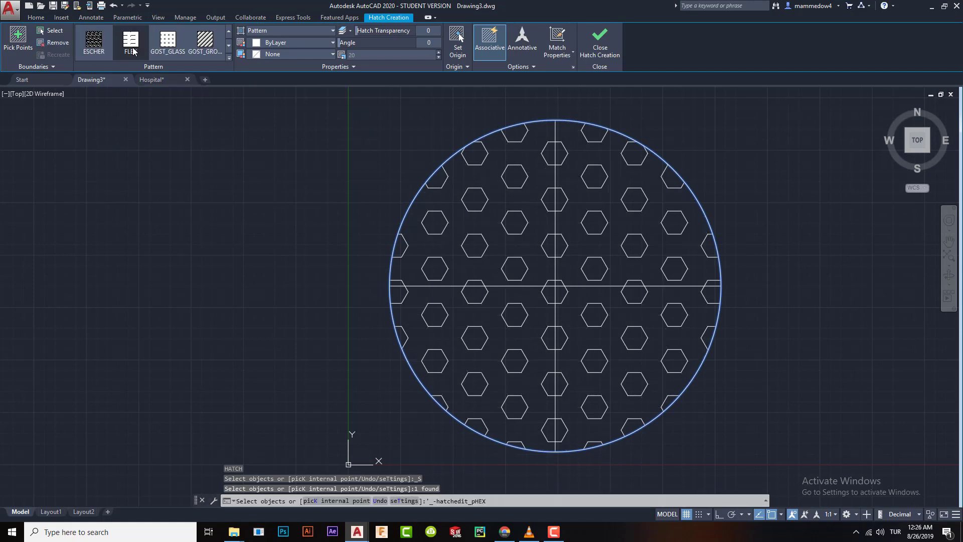
scroll(130, 43, "up", 5)
left_click(95, 41)
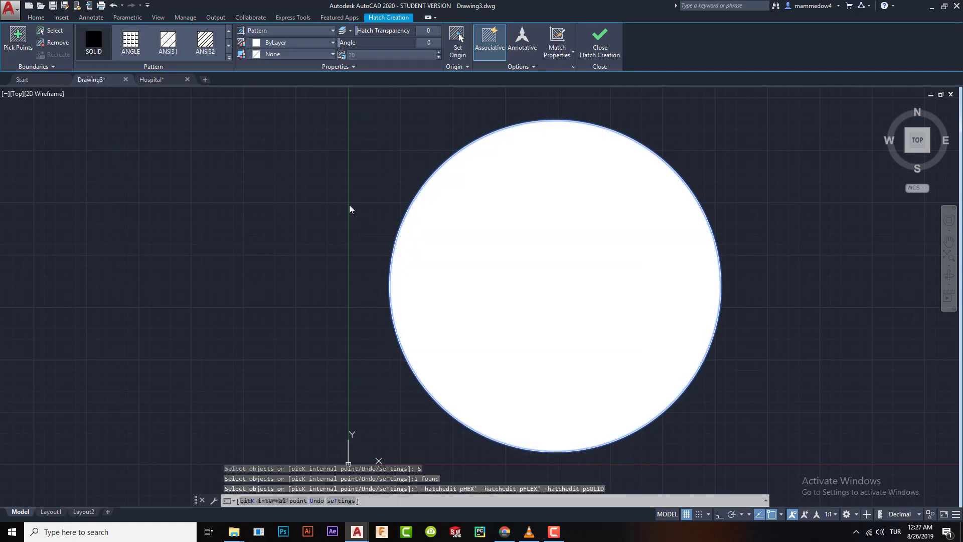
Step: Set the solid hatch color to 242,113,114 and finish the Hatch command
left_click(322, 44)
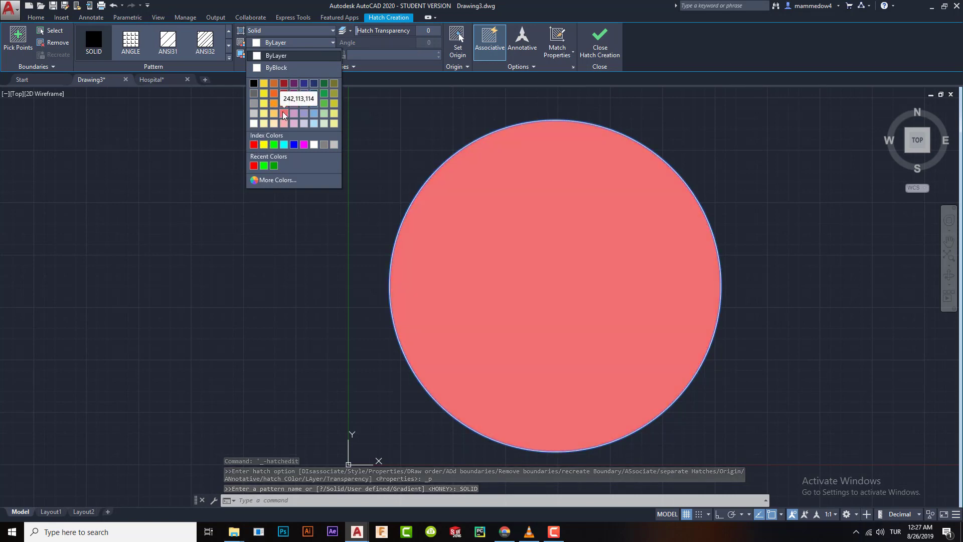
left_click(284, 115)
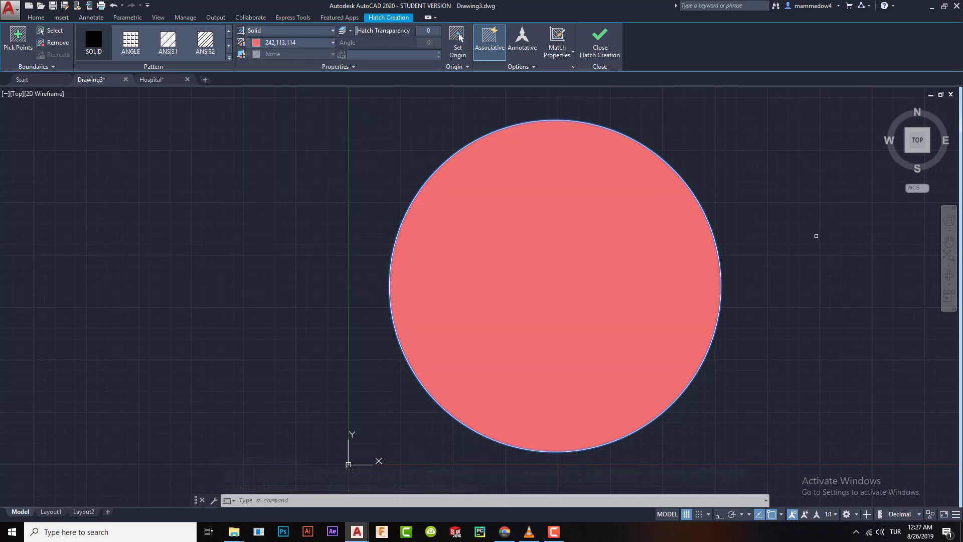
mouse_move(816, 235)
middle_mouse_down()
mouse_move(778, 211)
mouse_move(711, 201)
middle_mouse_up()
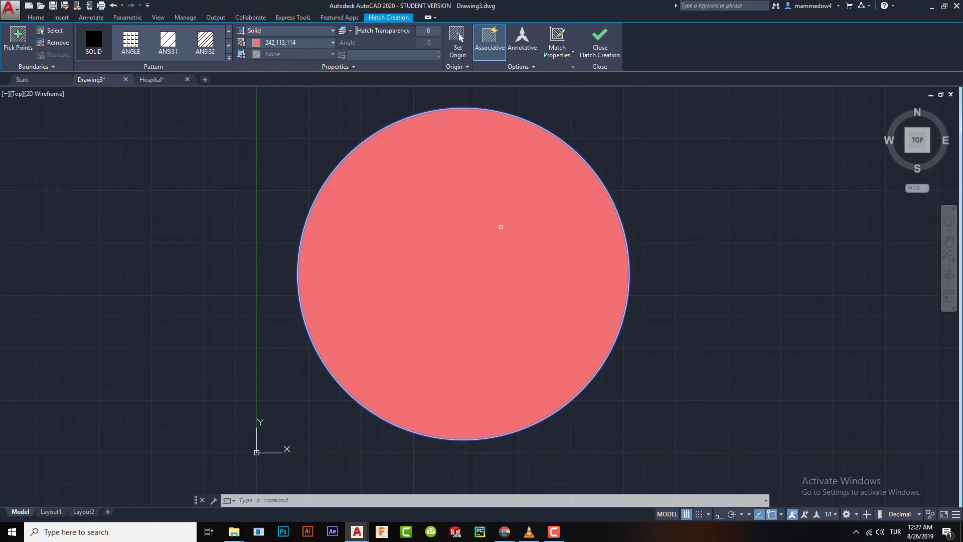
key("Escape")
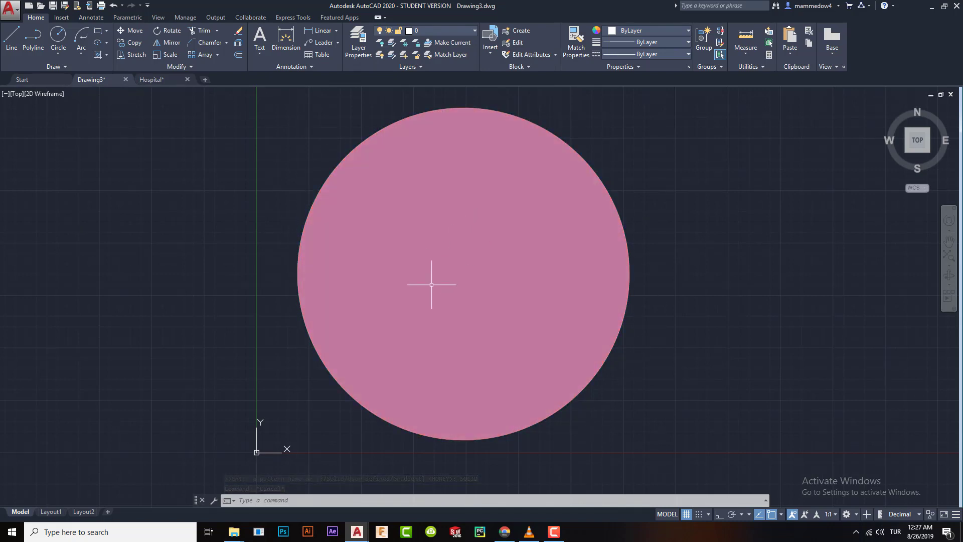
Step: Select the horizontal line inside the solid-filled circle to inspect it and clear the selection
left_click(333, 273)
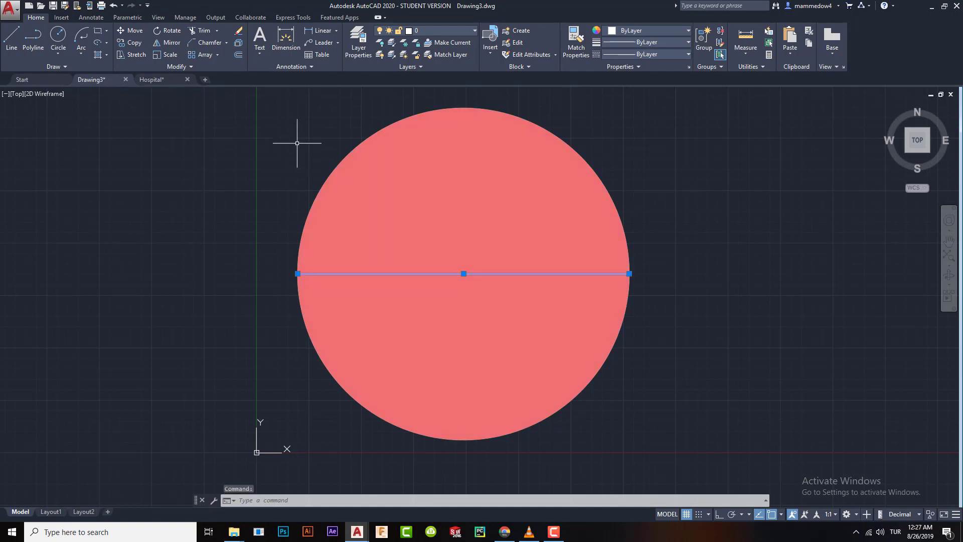
key("Escape")
key("Escape")
mouse_move(327, 151)
middle_mouse_down()
mouse_move(341, 128)
mouse_move(372, 168)
middle_mouse_up()
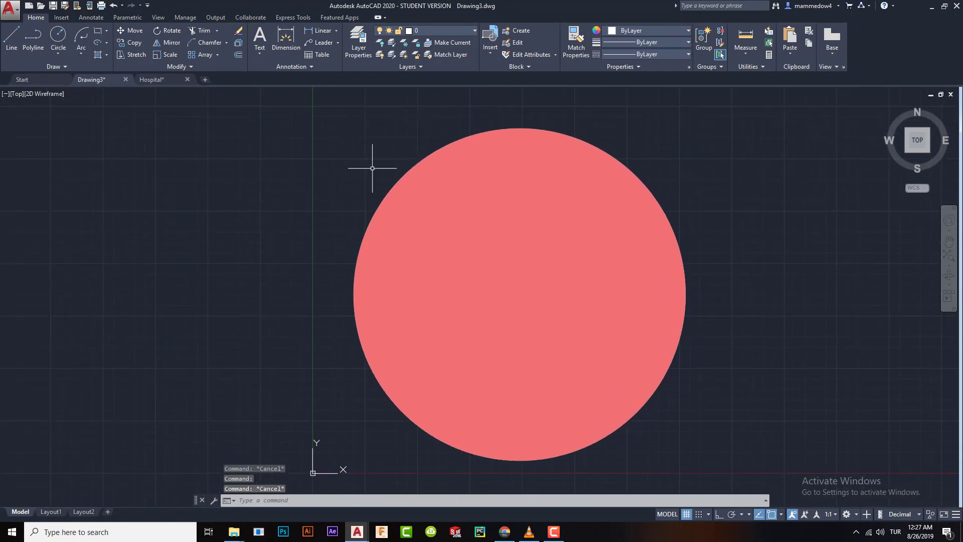
Step: Try out the transparency of the circle's solid hatch, return it to 0, and change the hatch type to Pattern
left_click(515, 168)
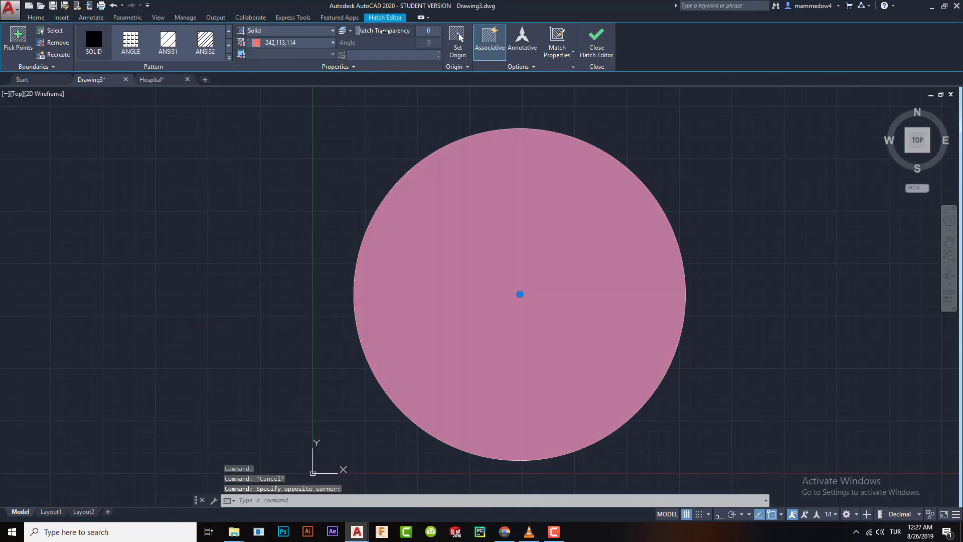
mouse_move(385, 31)
left_mouse_down()
mouse_move(474, 34)
mouse_move(351, 34)
left_mouse_up()
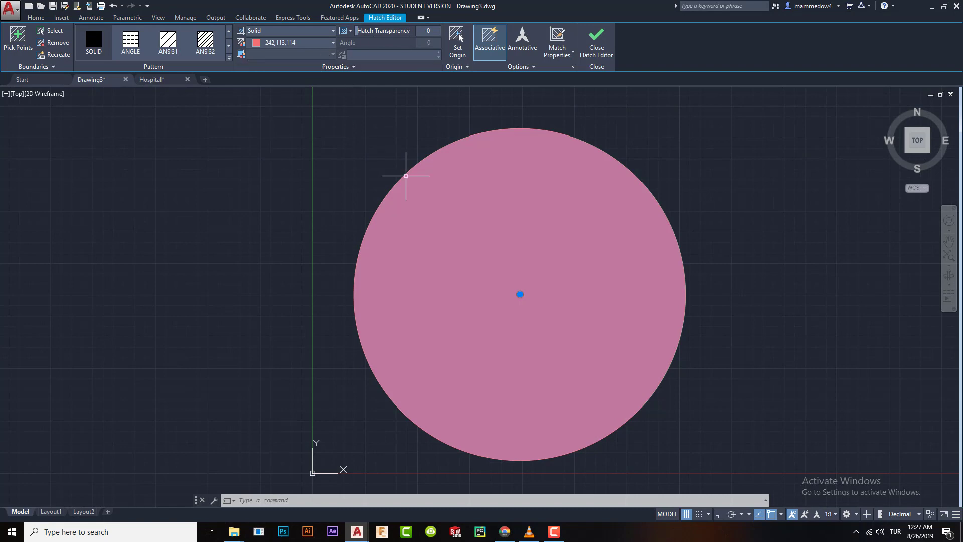
left_click(283, 31)
left_click(265, 64)
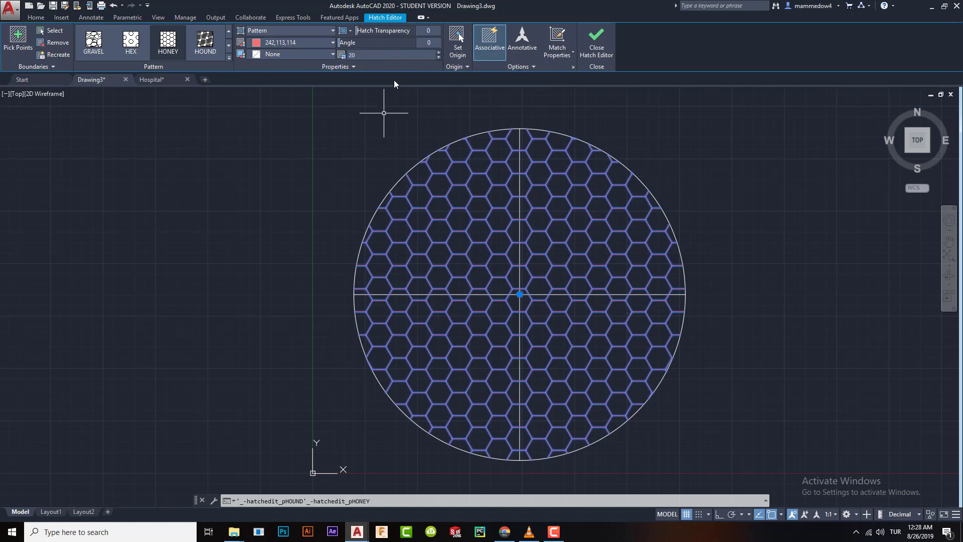
Step: Try out the angle of the honeycomb hatch, return it to 0, and change the pattern to ANSI31
mouse_move(358, 43)
left_mouse_down()
mouse_move(461, 44)
mouse_move(341, 52)
left_mouse_up()
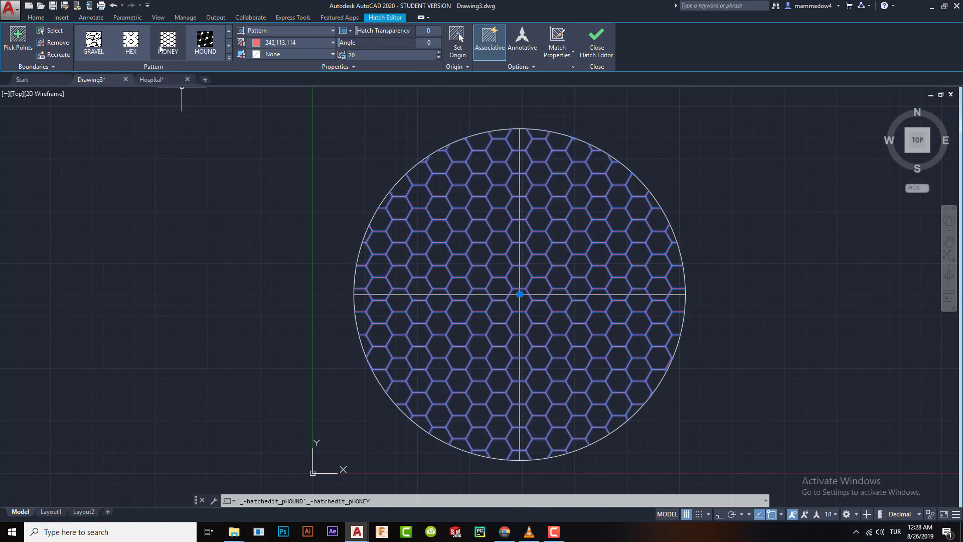
scroll(160, 48, "down", 2)
scroll(138, 49, "down", 3)
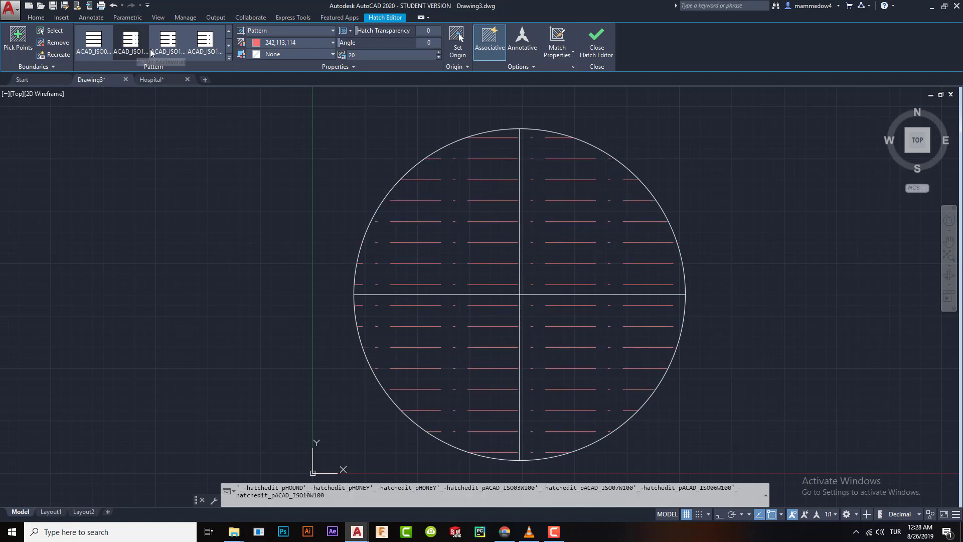
left_click(230, 58)
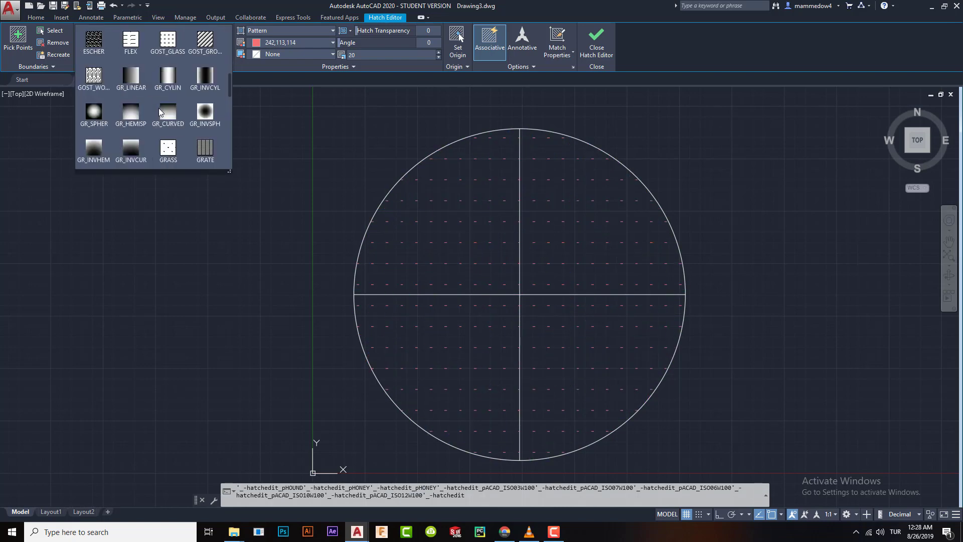
left_click(168, 40)
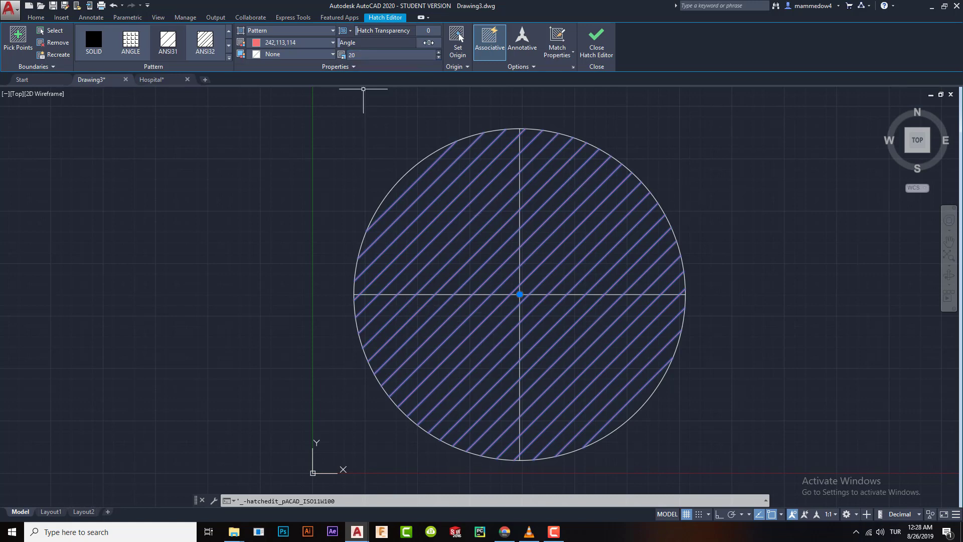
Step: Set the circle's ANSI31 hatch angle to 90, change it to 60, and finally to 45 degrees
type("90")
key("Return")
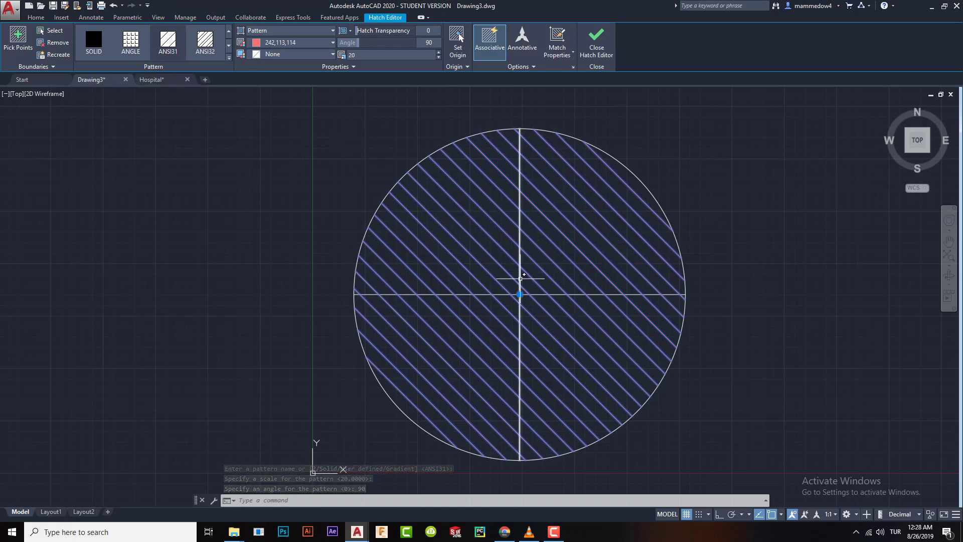
left_click(432, 44)
type("60")
key("Return")
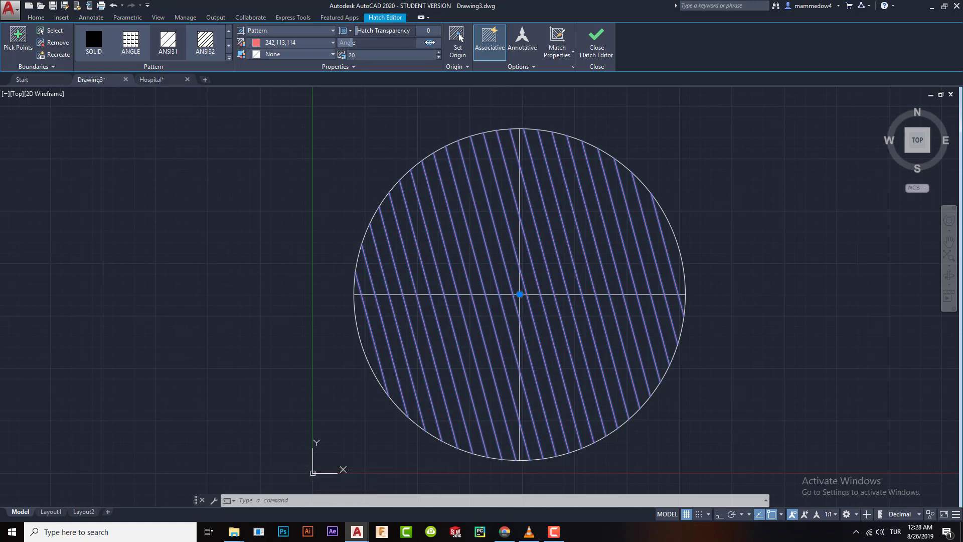
type("45")
key("Return")
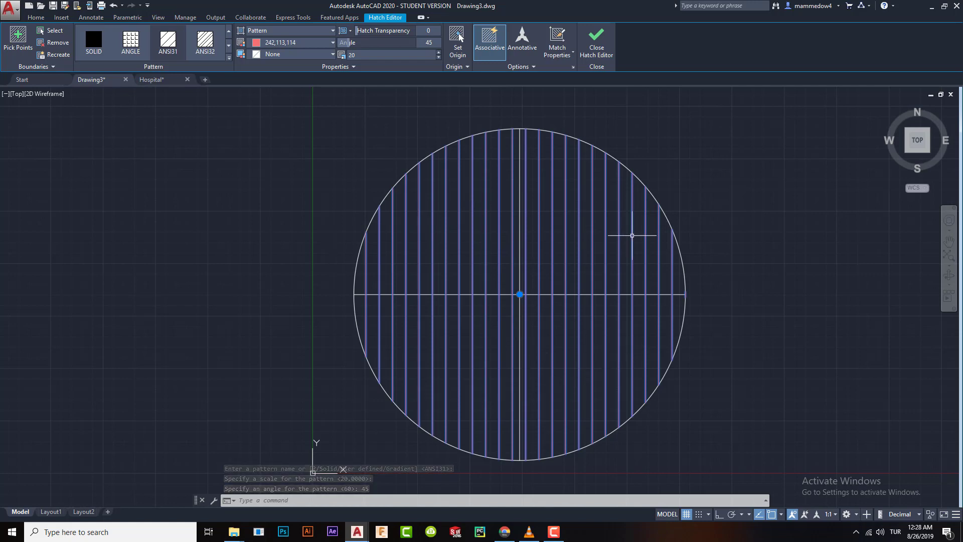
Step: Check which layers are available for the circle's hatch in its extended properties
left_click(342, 67)
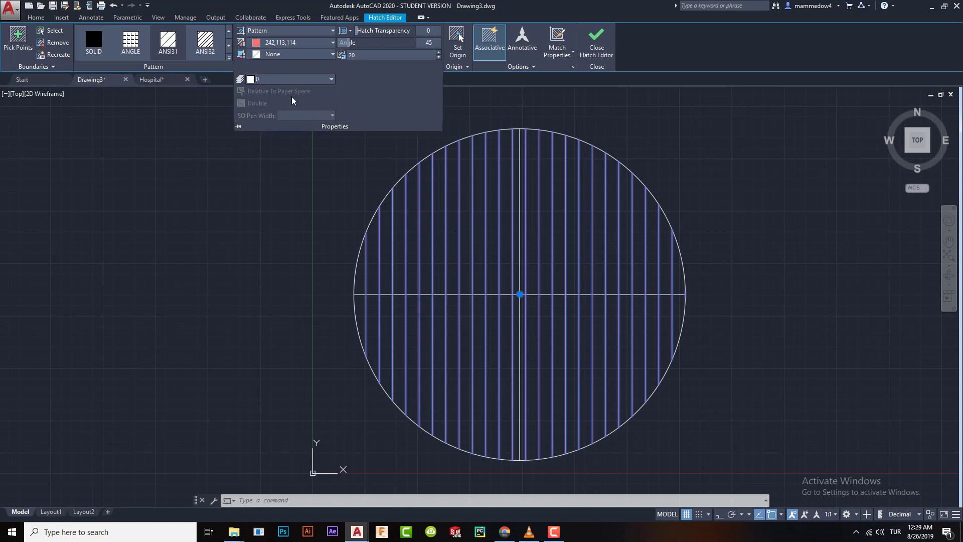
left_click(325, 80)
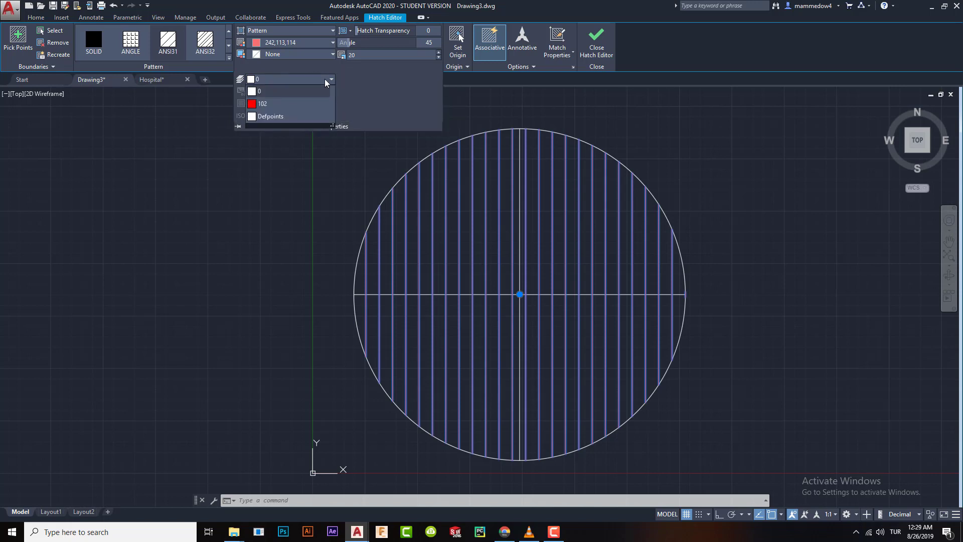
left_click(324, 80)
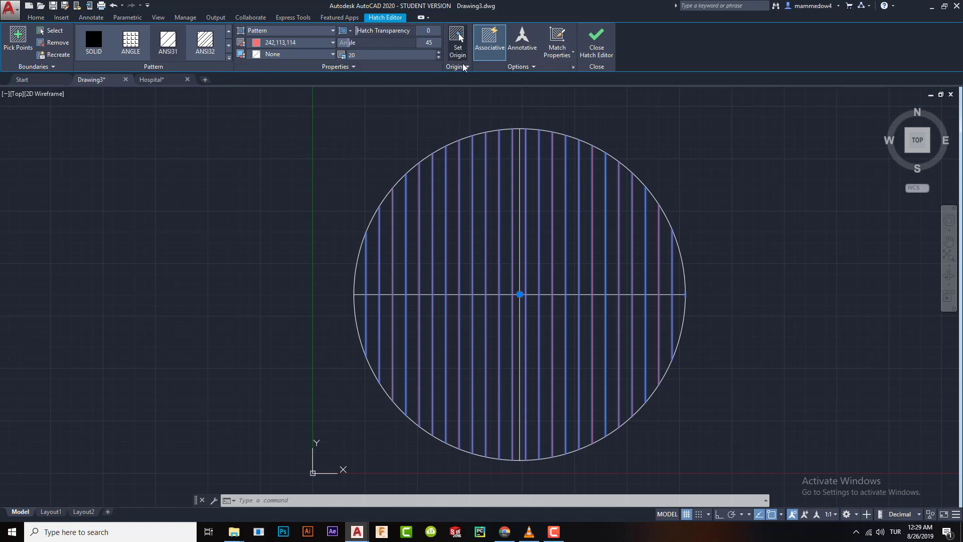
Step: Change the circle's hatch pattern to ANGLE and shift its origin to a new point inside the circle's upper-left quadrant
left_click(130, 40)
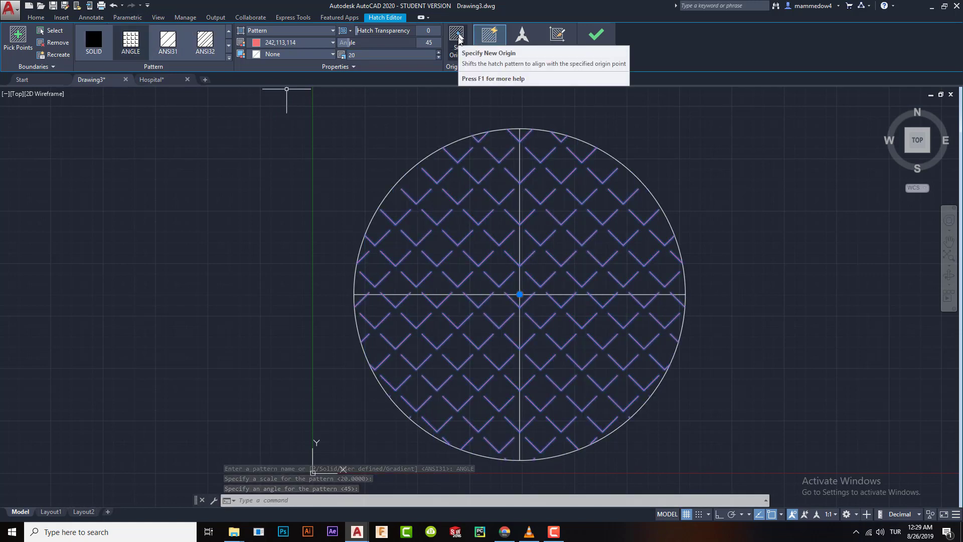
left_click(458, 36)
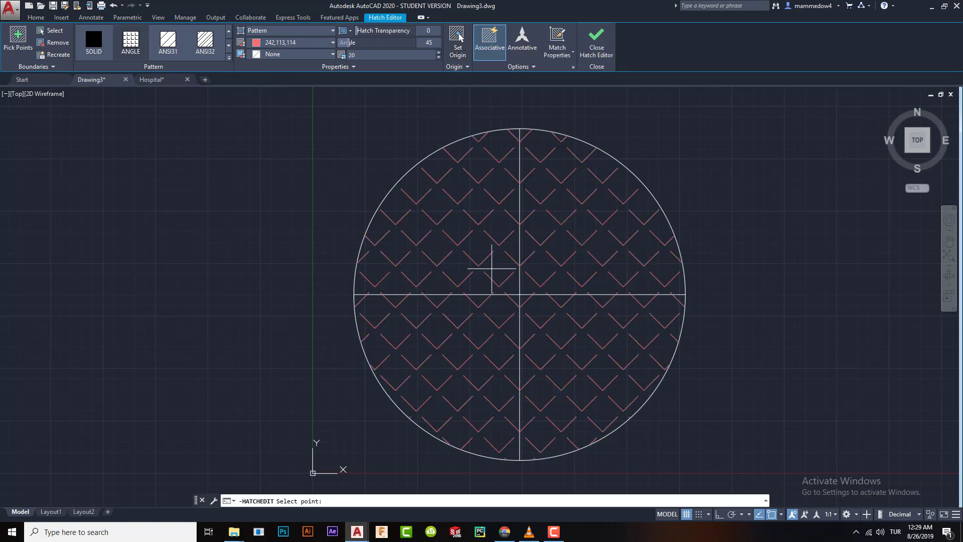
left_click(457, 220)
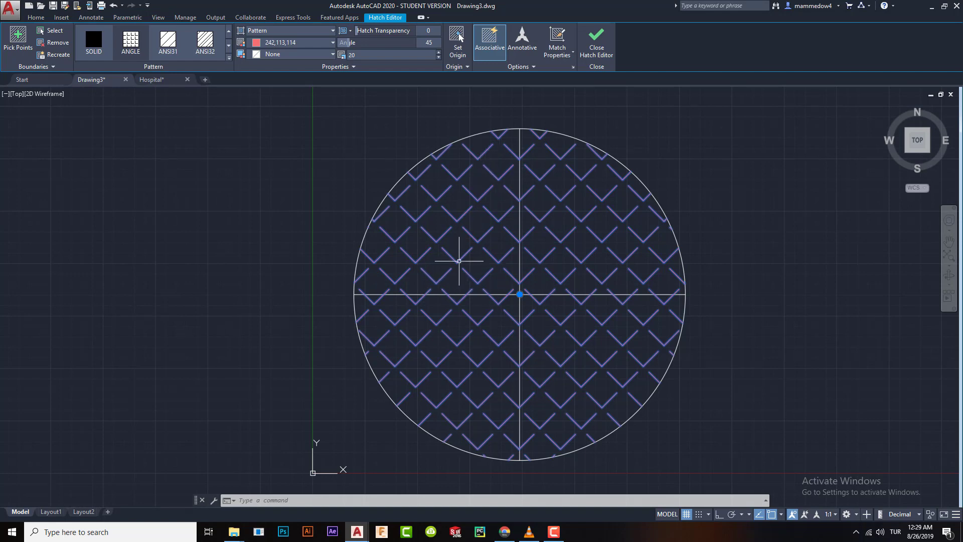
left_click(519, 129)
key("Escape")
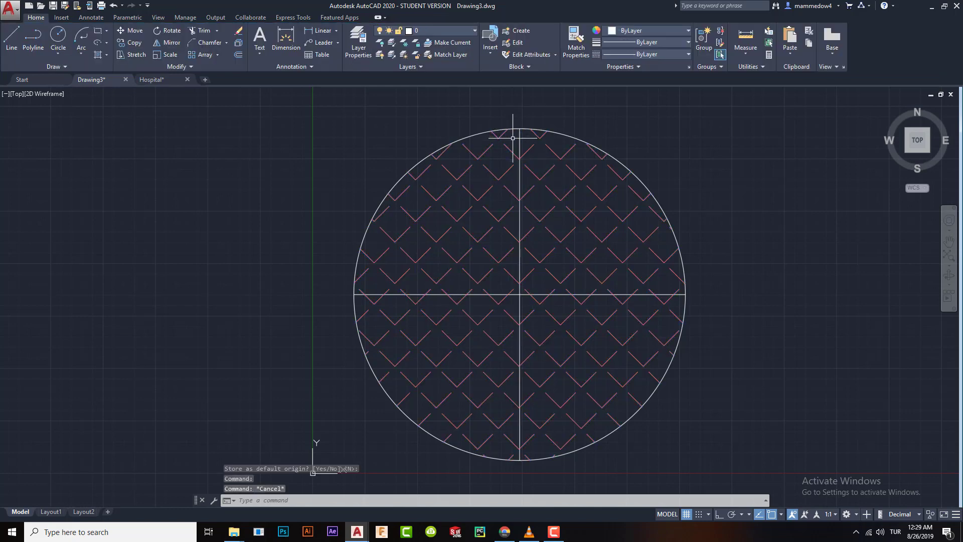
Step: Turn off object snap and set the ANGLE hatch's origin to a free point near the circle's top
left_click(503, 163)
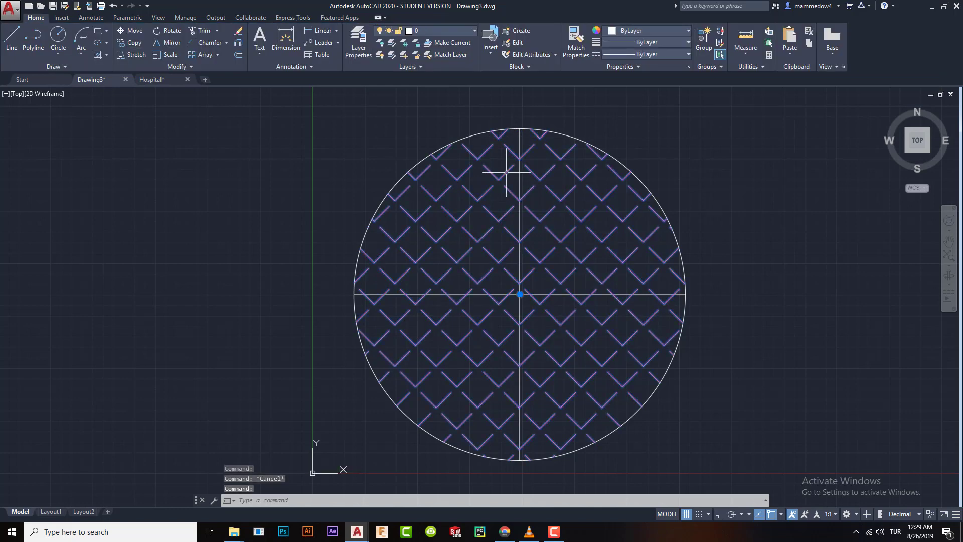
left_click(457, 39)
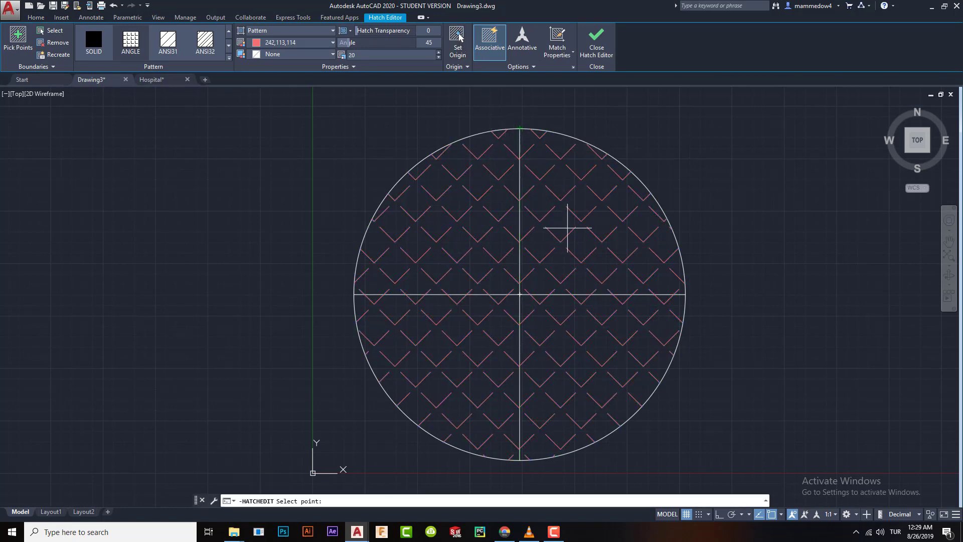
key("F3")
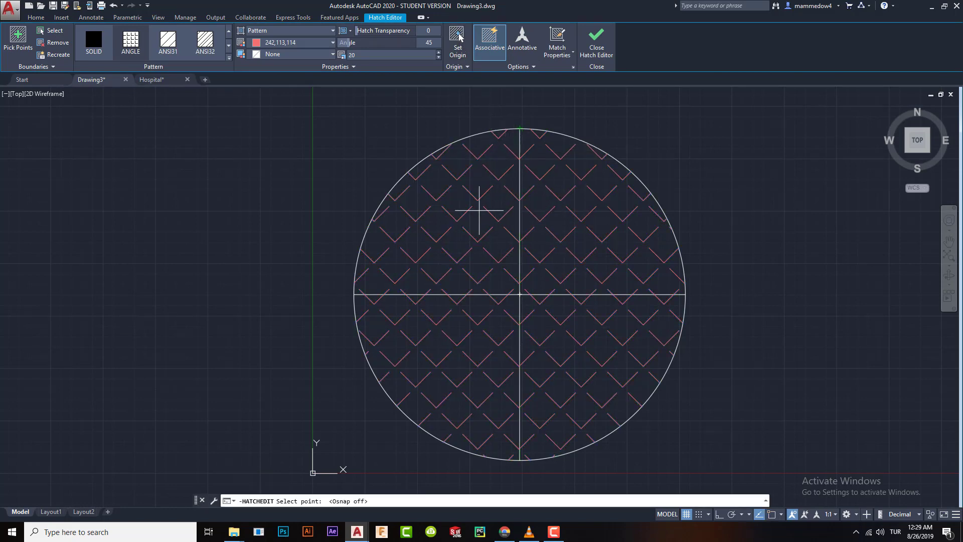
left_click(513, 133)
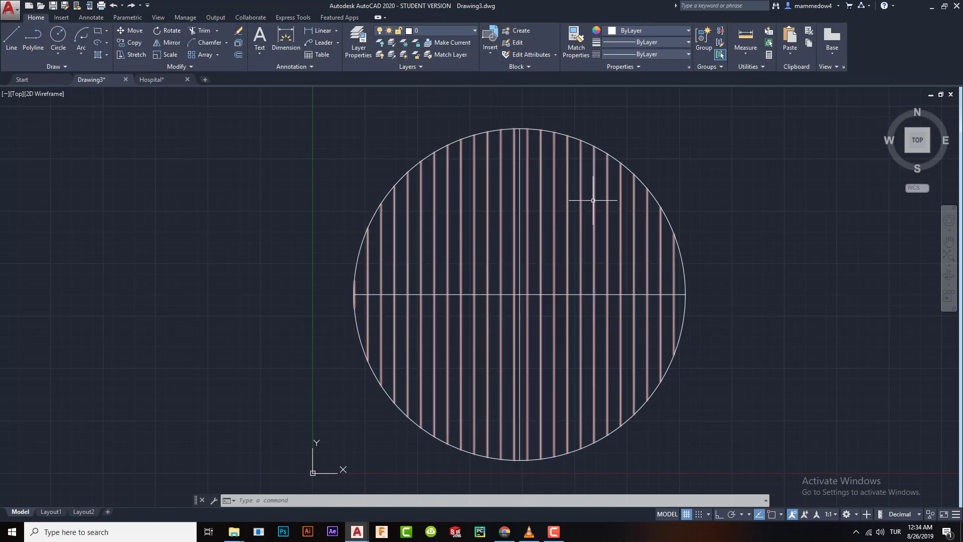
Step: Select the circle's hatch to inspect it, then erase the circle together with its hatch and crossing lines
left_click(594, 193)
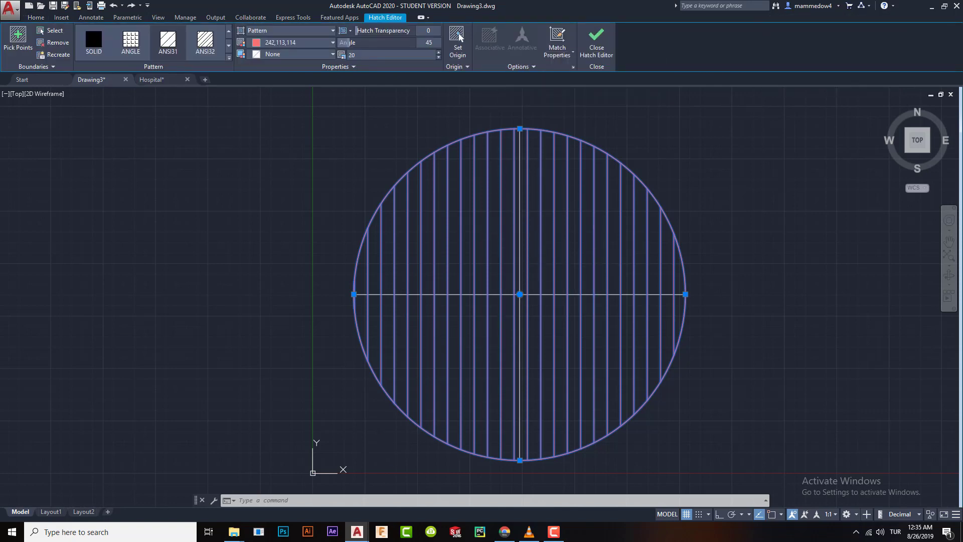
key("Escape")
left_click(249, 112)
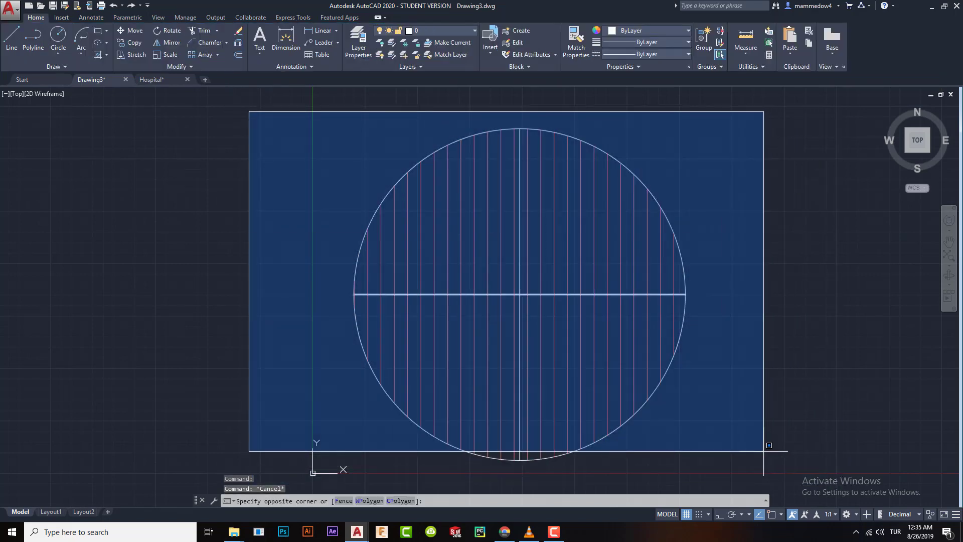
left_click(765, 466)
key("Delete")
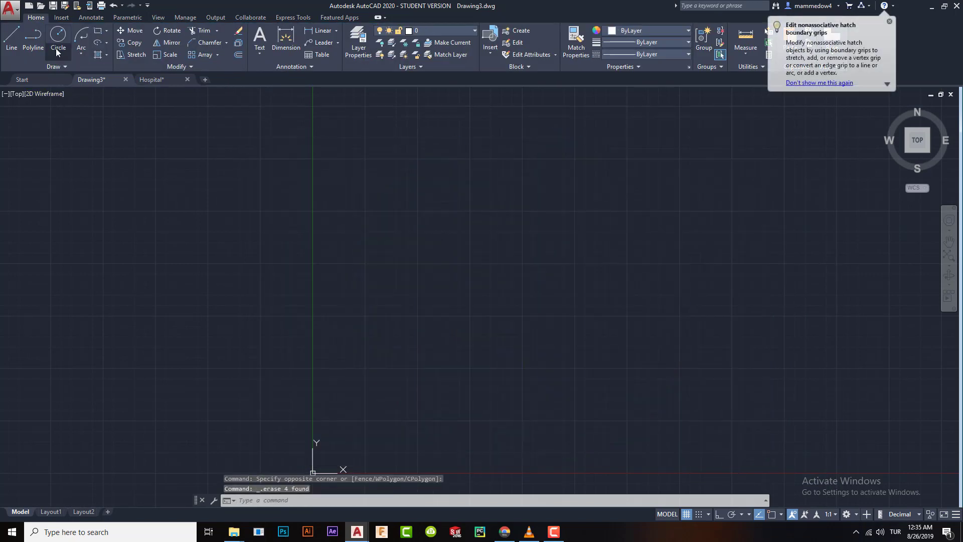
Step: Draw a large rectangle in the empty drawing to the upper right of the origin
left_click(97, 33)
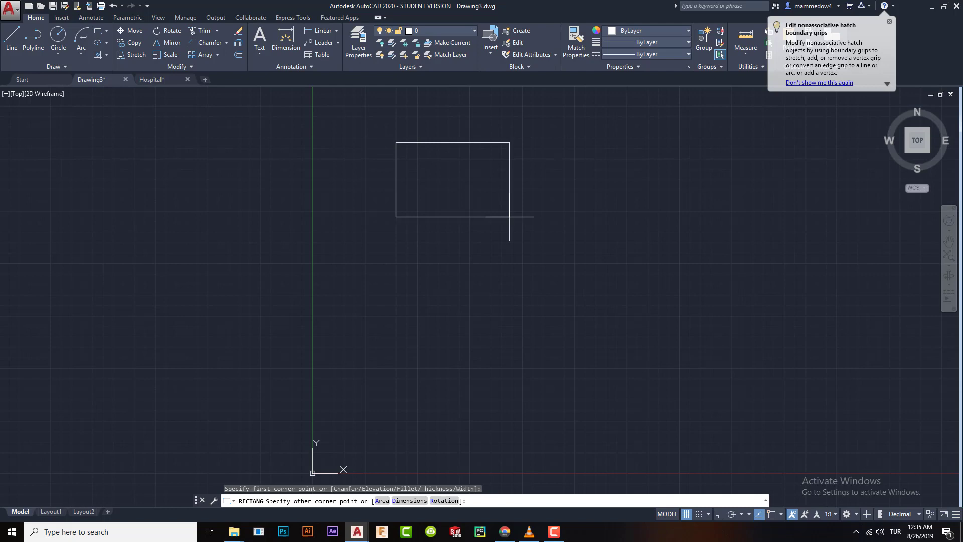
left_click(773, 431)
mouse_move(600, 290)
middle_mouse_down()
mouse_move(558, 292)
mouse_move(486, 256)
mouse_move(555, 279)
middle_mouse_up()
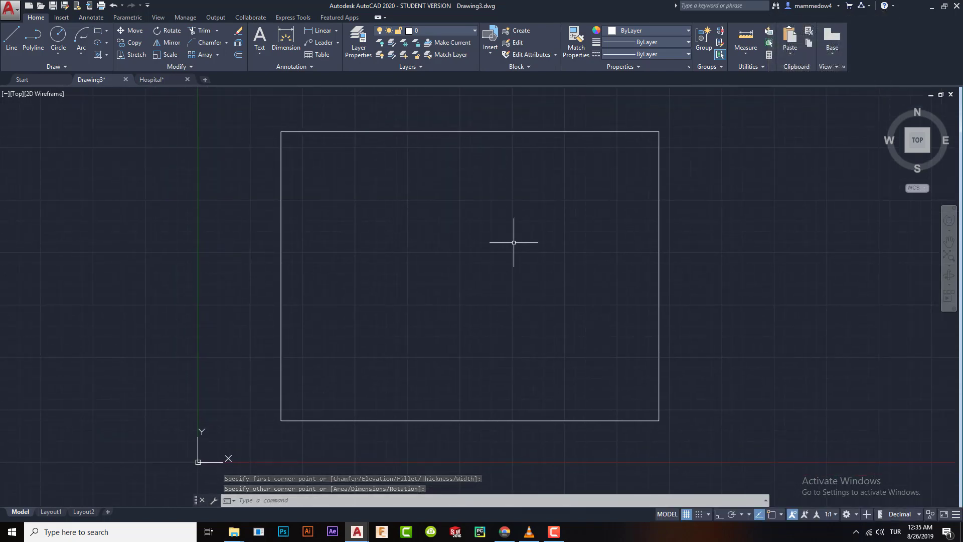
Step: Hatch the rectangle with the ANGLE pattern at 45 degrees and scale 20 by picking a point inside it
type("h")
key("Return")
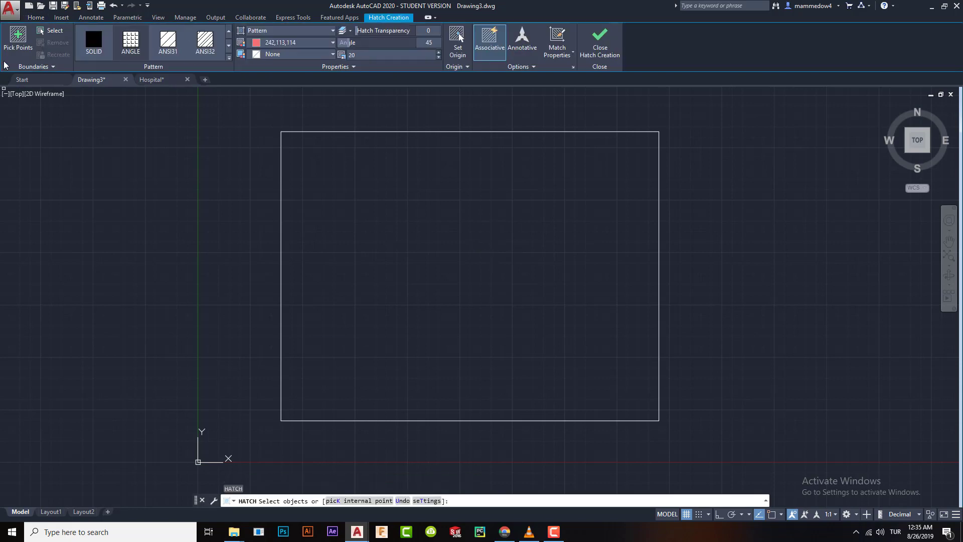
left_click(18, 38)
left_click(541, 246)
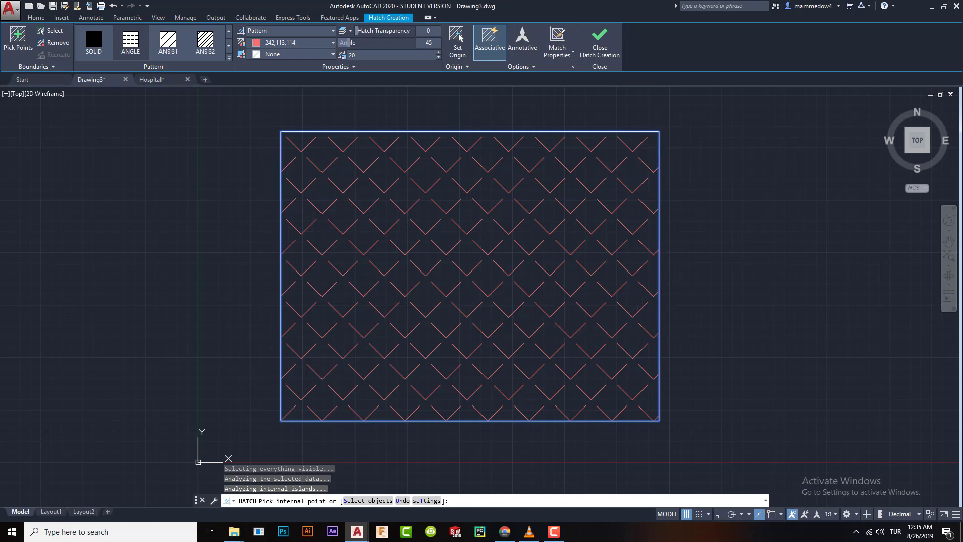
key("Escape")
Step: Stretch the hatched rectangle's upper-right corner far outward up and to the right
left_click(301, 148)
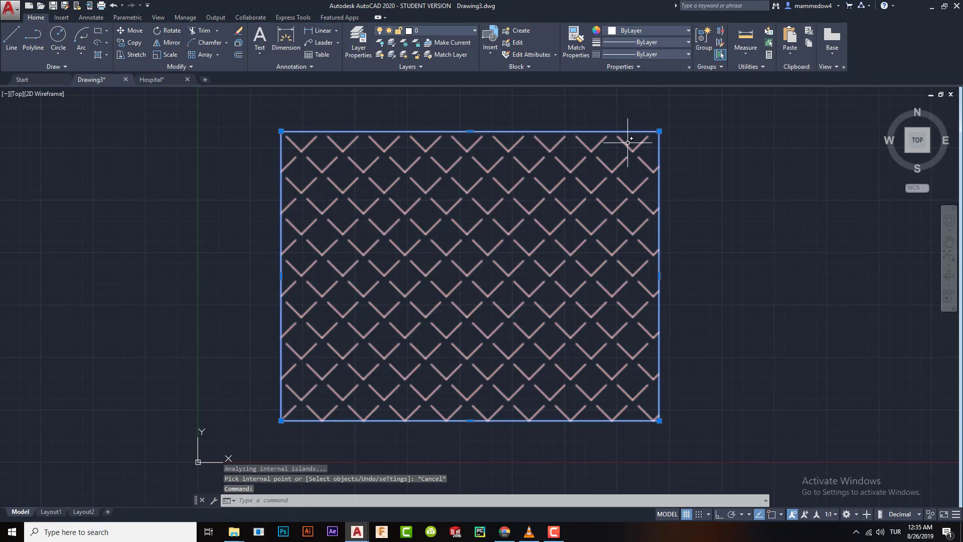
scroll(555, 221, "down", 6)
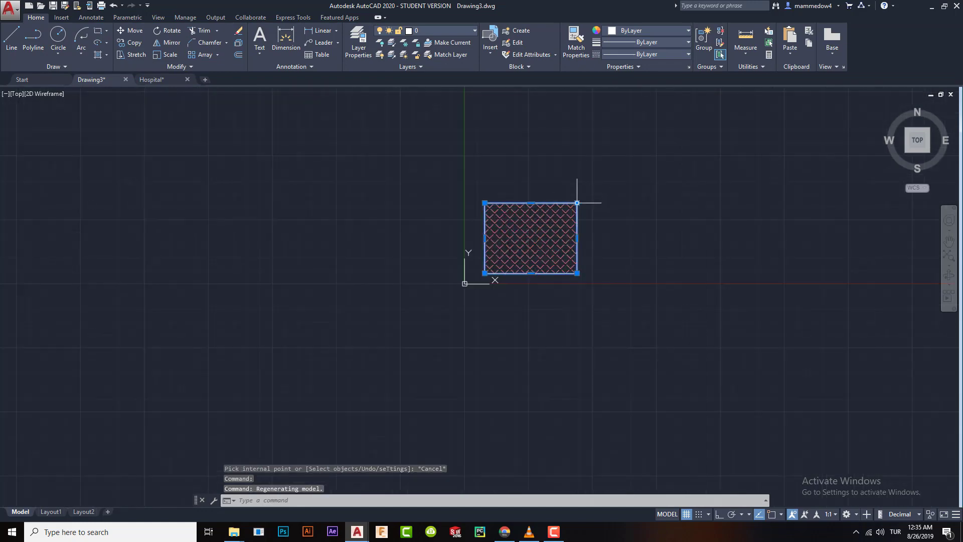
left_click(577, 202)
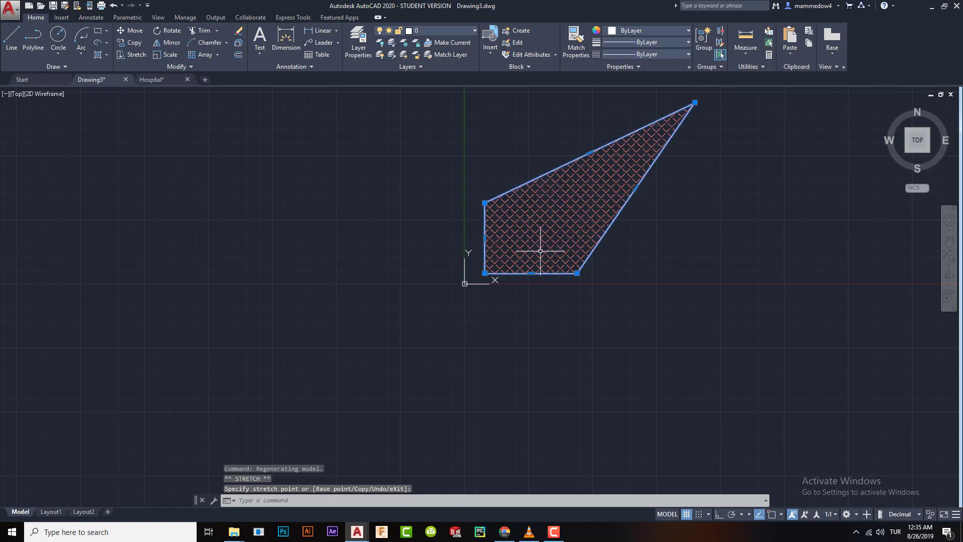
left_click(695, 102)
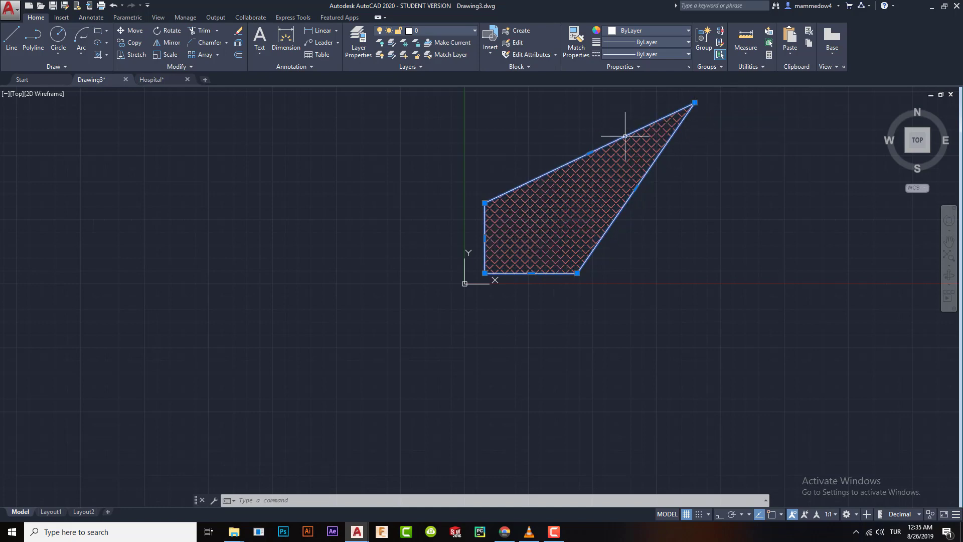
Step: Turn off the Associative option of the hatch inside the stretched shape and close the hatch editing
left_click(587, 188)
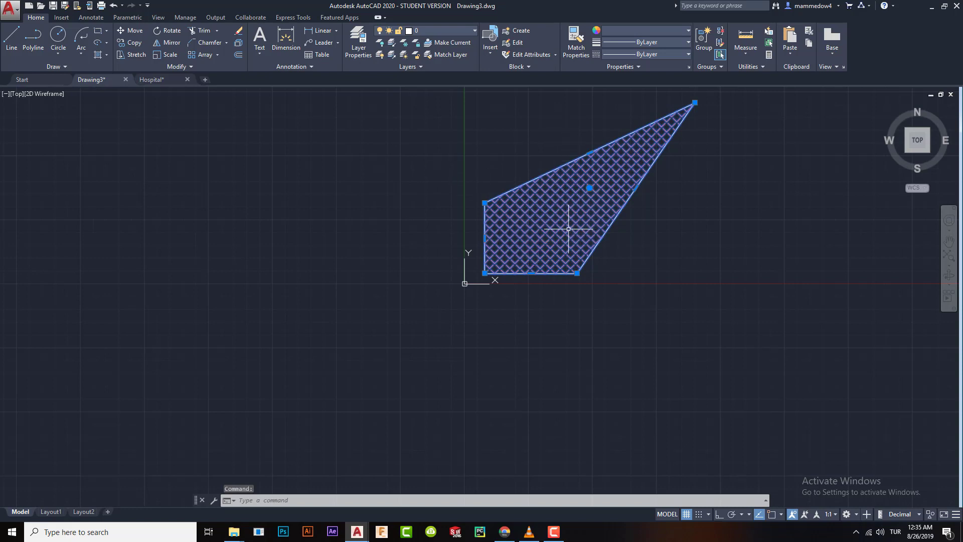
key("Escape")
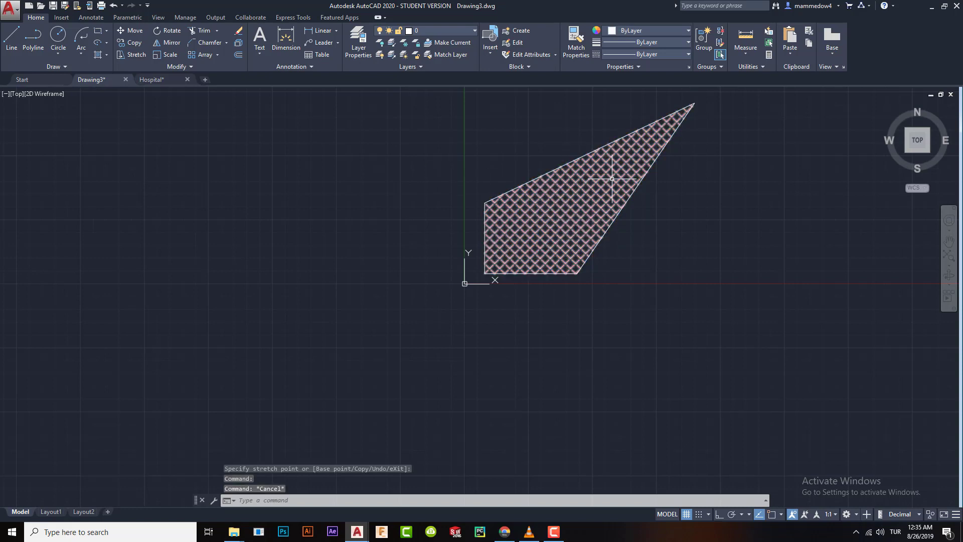
left_click(592, 189)
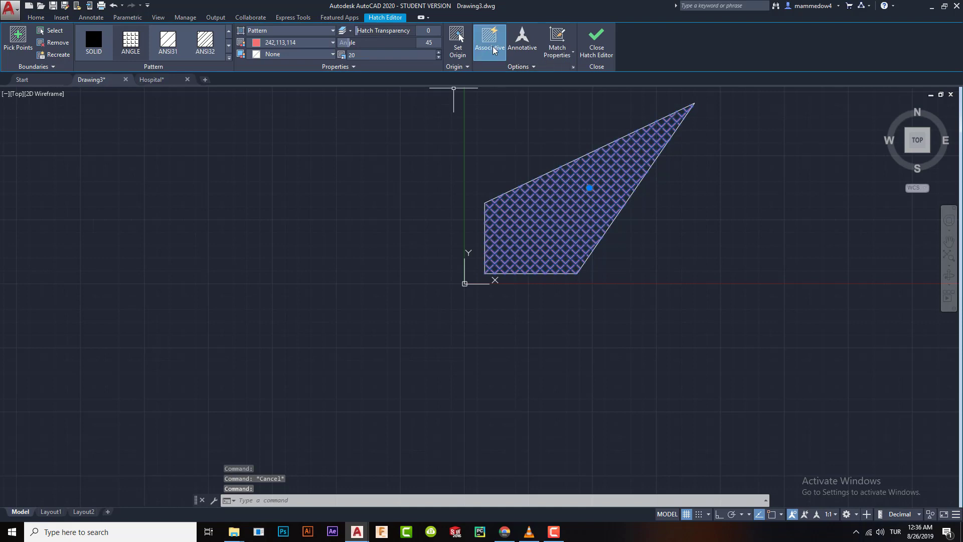
left_click(492, 49)
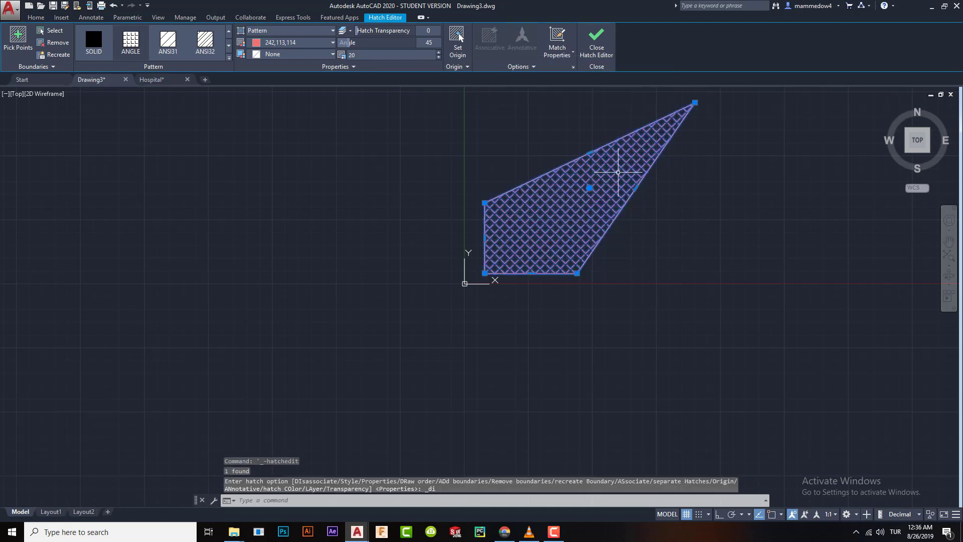
left_click(601, 43)
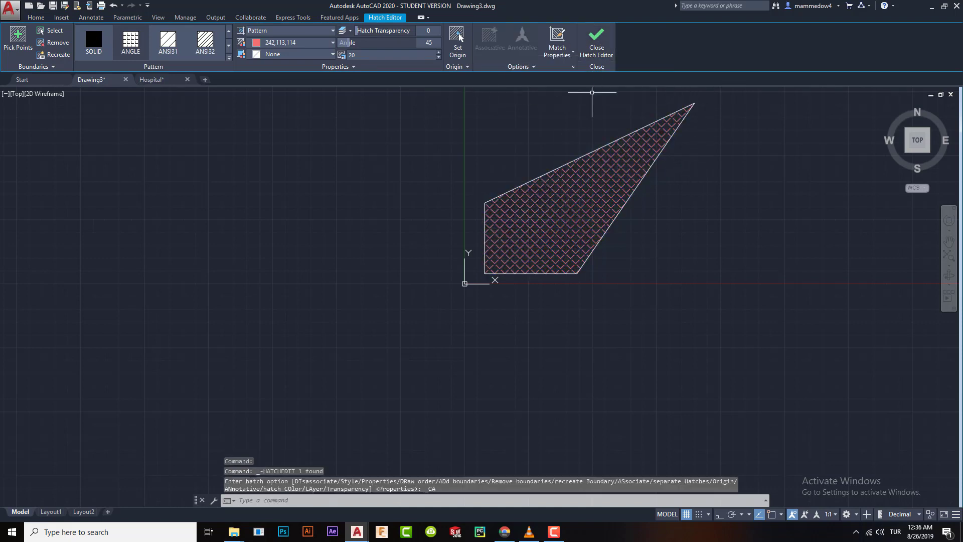
Step: Stretch the boundary's outer corner back to restore the rectangle, then select the non-associative hatch to inspect it and clear the selection
left_click(690, 105)
left_click(694, 103)
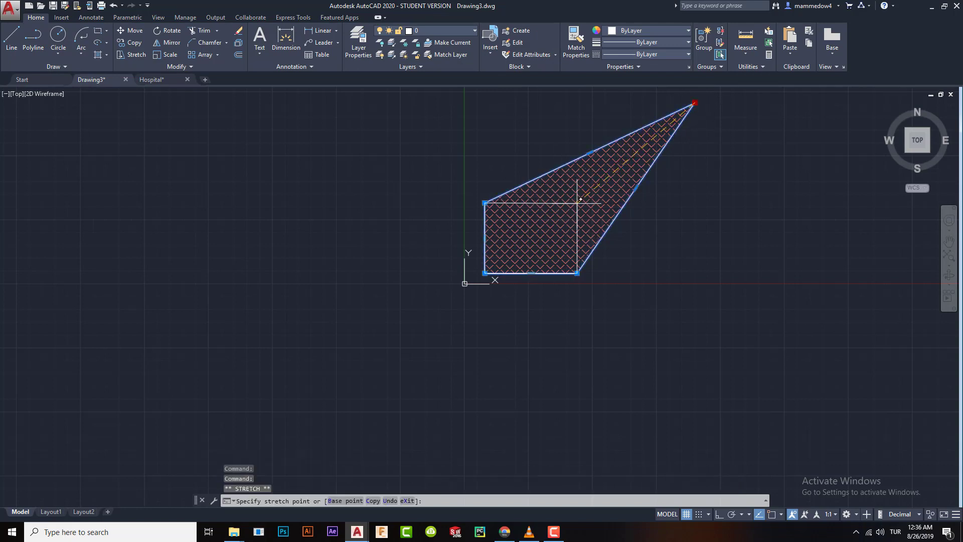
key("Escape")
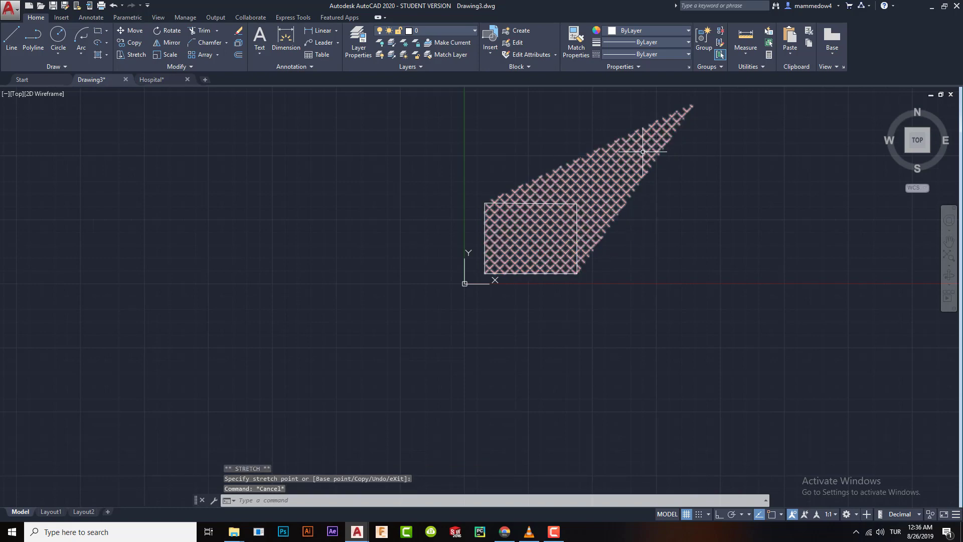
left_click(645, 151)
left_click(585, 236)
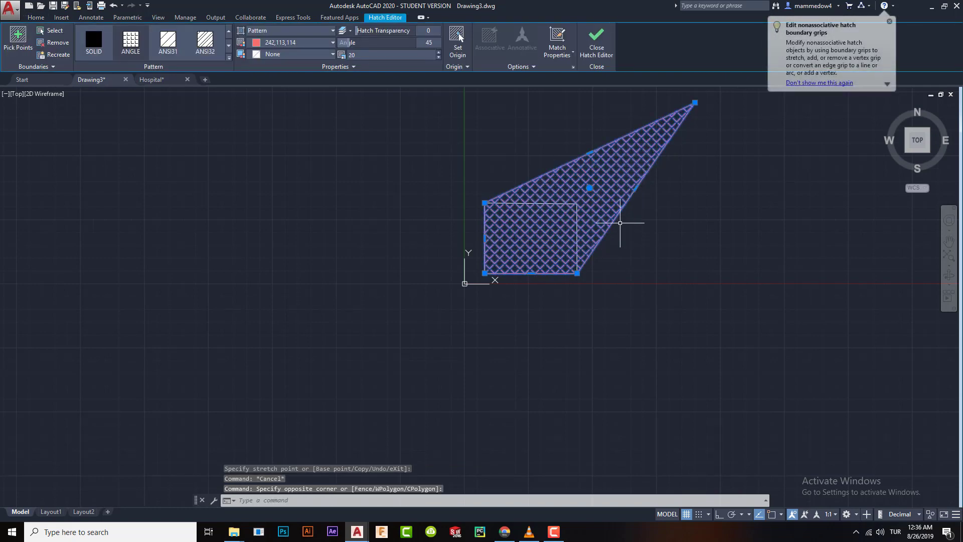
key("Escape")
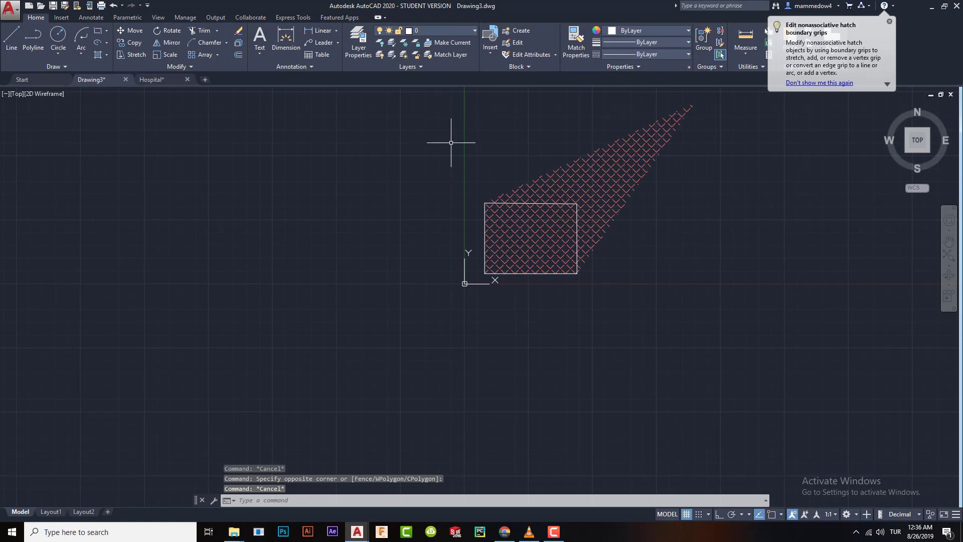
Step: Erase the rectangle and its non-associative hatch
left_click(391, 93)
left_click(749, 329)
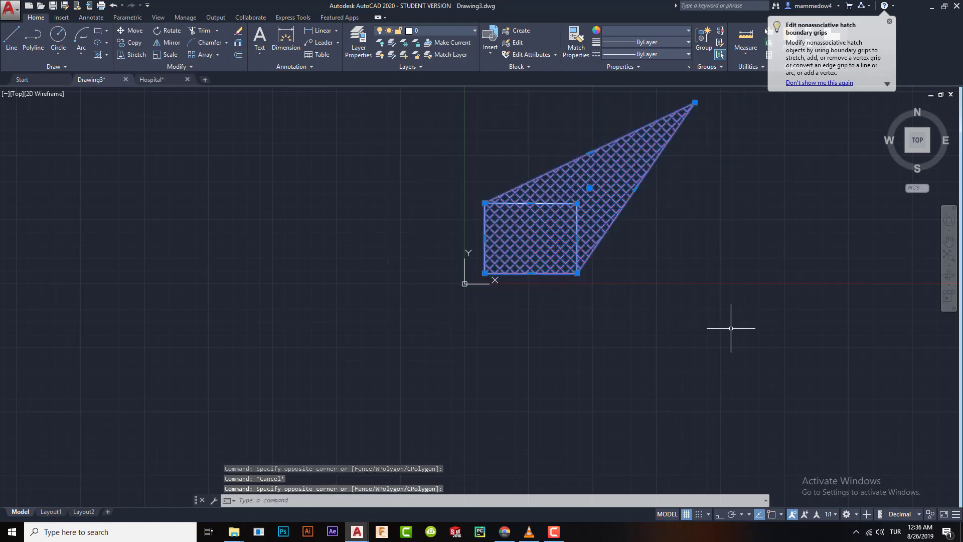
key("Delete")
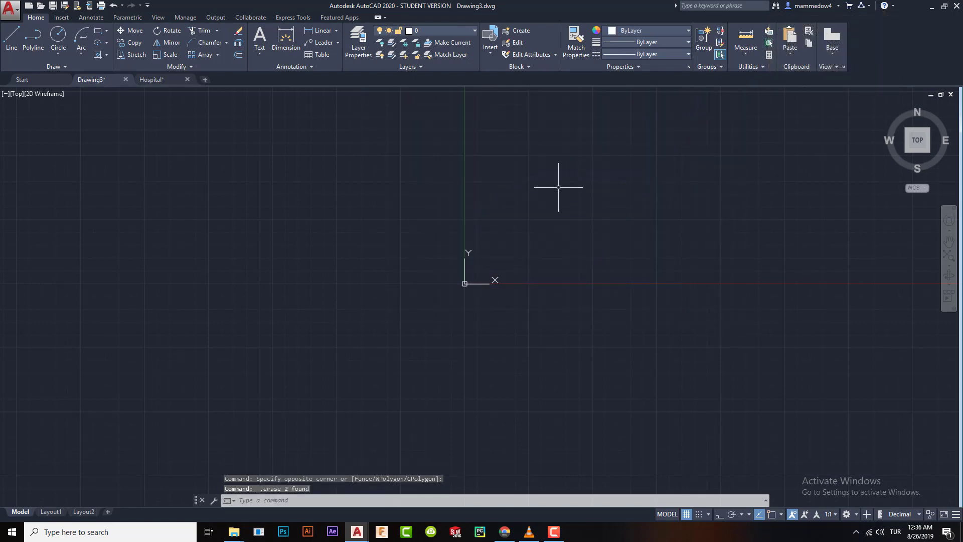
Step: Draw a new wide rectangle to the upper right of the origin
left_click(98, 31)
middle_click_drag(551, 168, 406, 290)
left_click(382, 149)
left_click(762, 367)
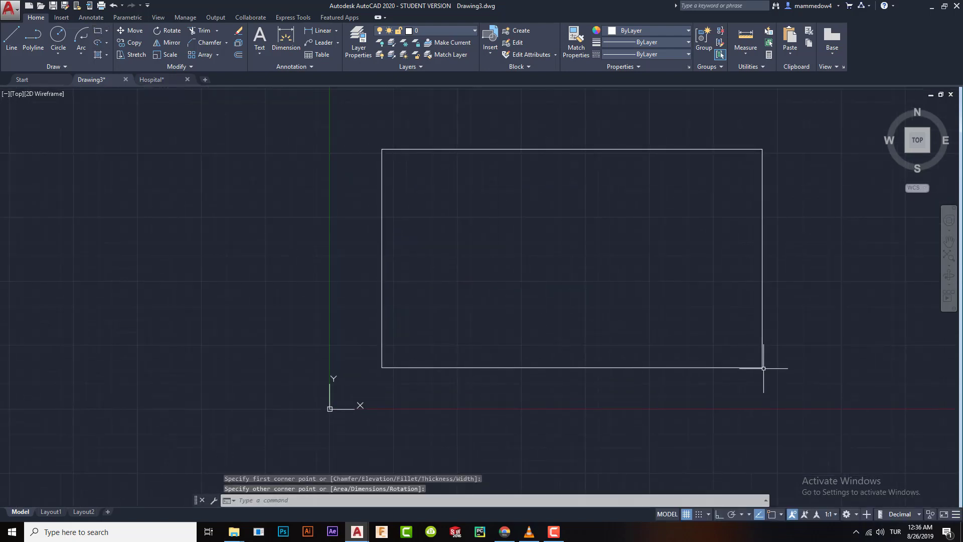
type("h")
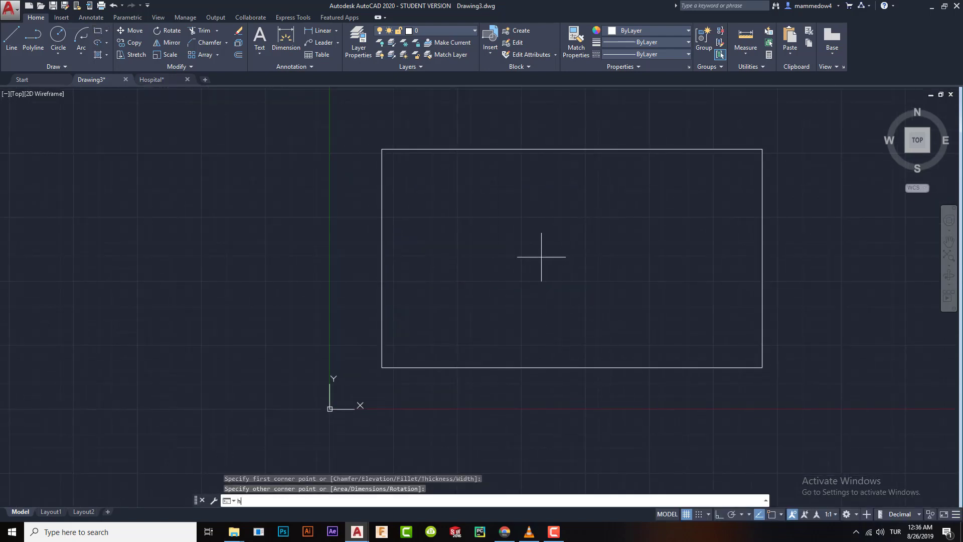
key("Return")
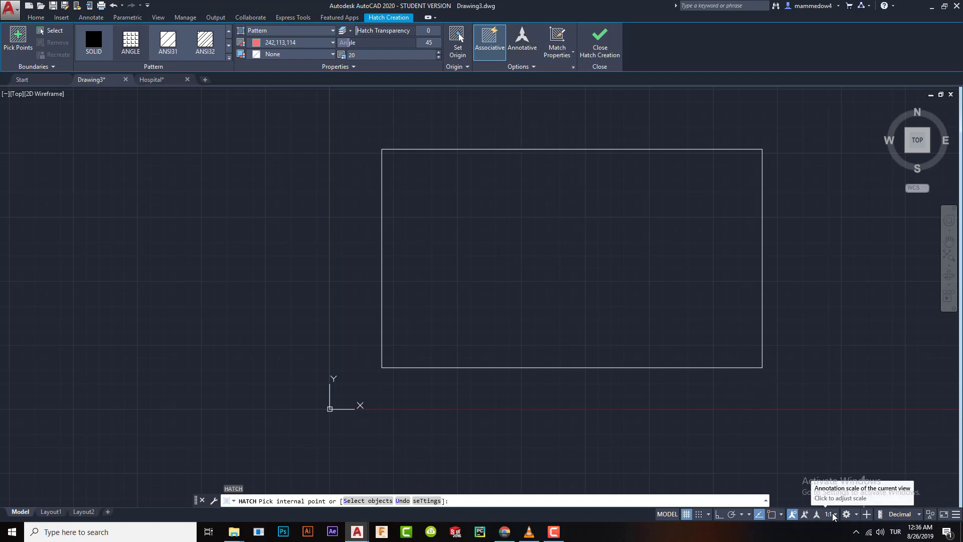
key("Escape")
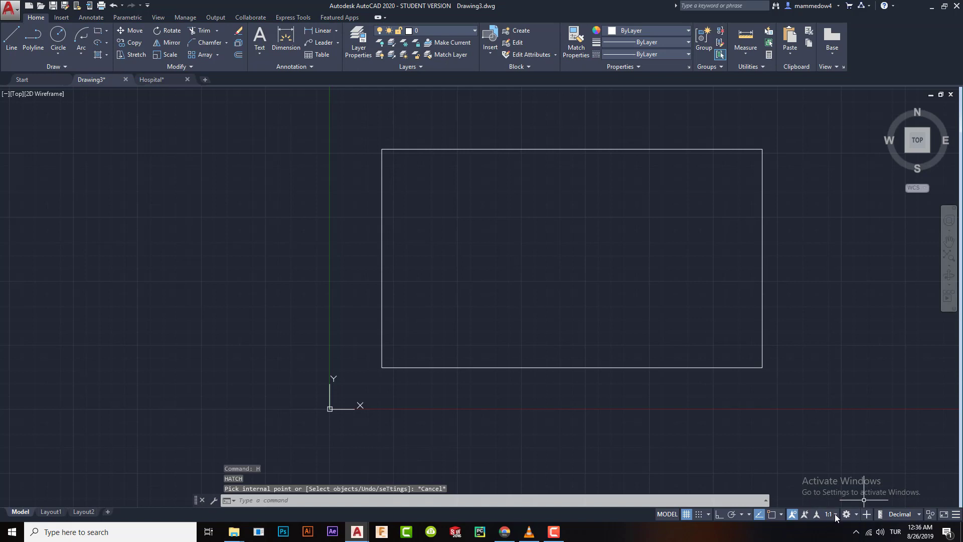
Step: Look through the annotation scales available for the current view, then close the list without choosing one
left_click(835, 515)
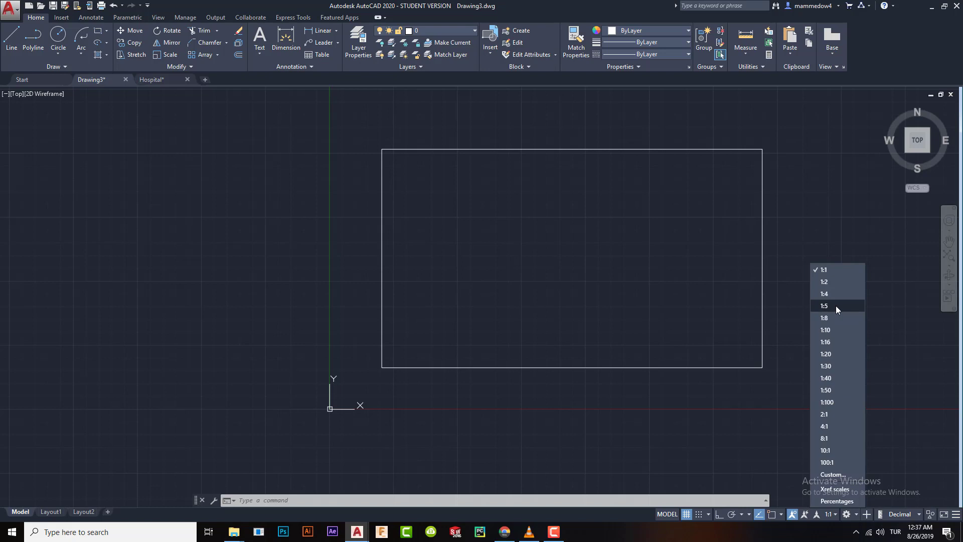
left_click(588, 259)
Step: Turn object snap on and start a distance measurement from the rectangle's upper-left corner
type("di")
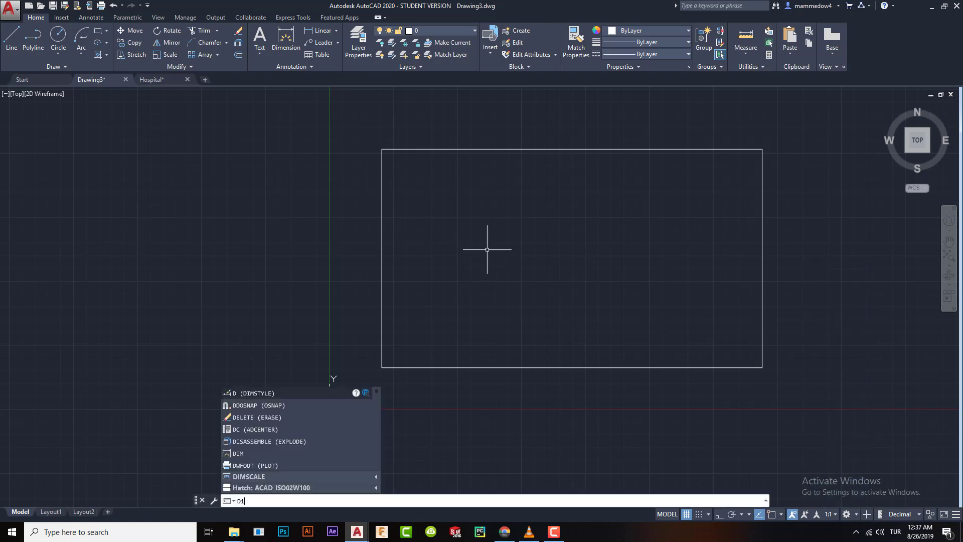
key("Return")
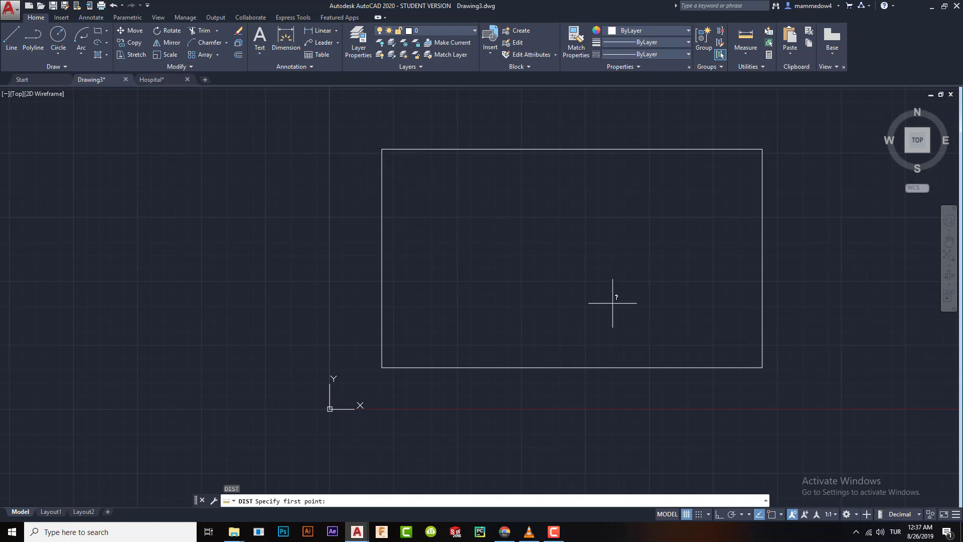
key("F3")
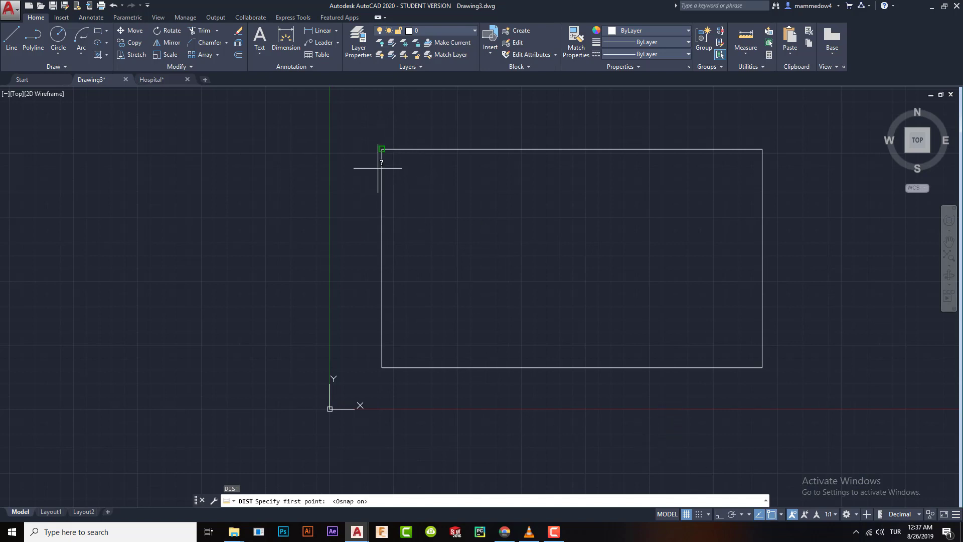
left_click(382, 148)
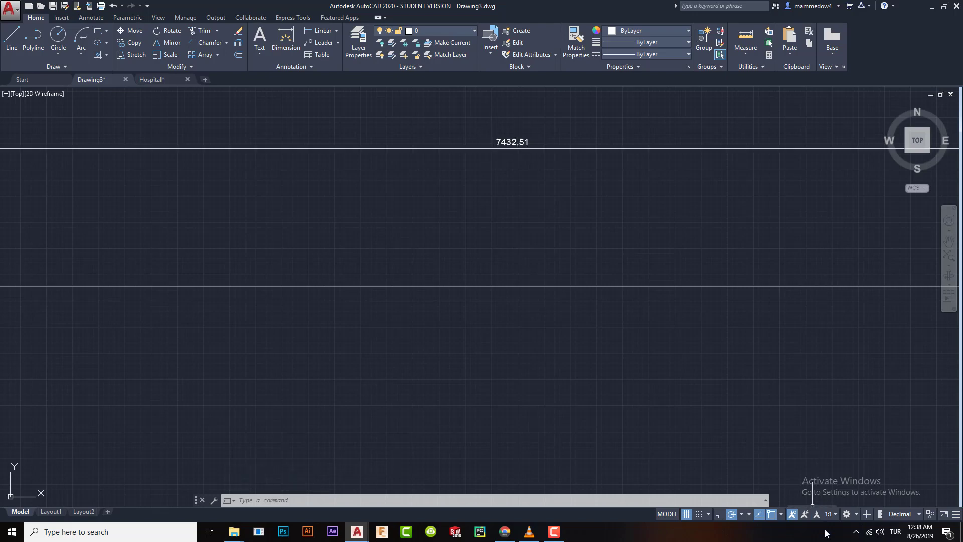
Step: Set the annotation scale of the view to 1:2 and inspect the dimension text above the rectangle
left_click(830, 514)
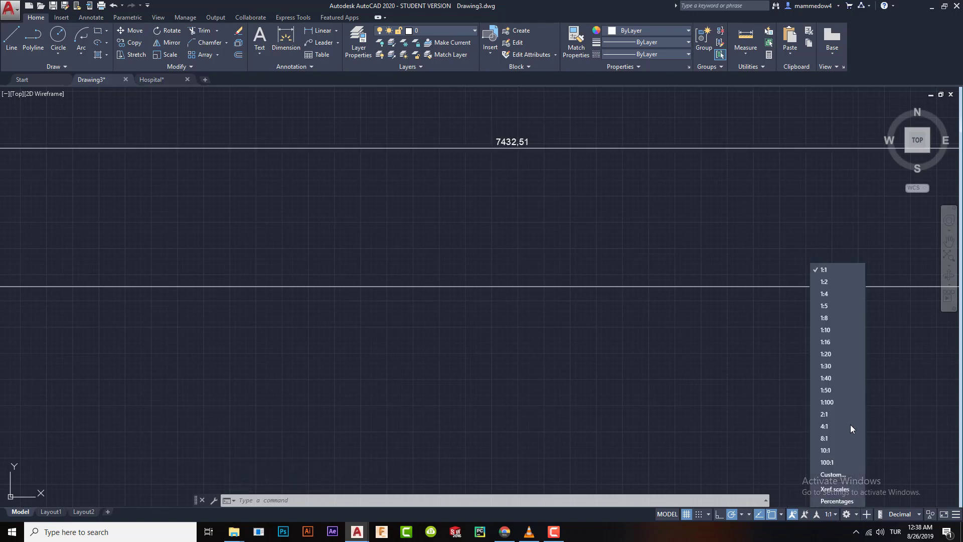
left_click(833, 282)
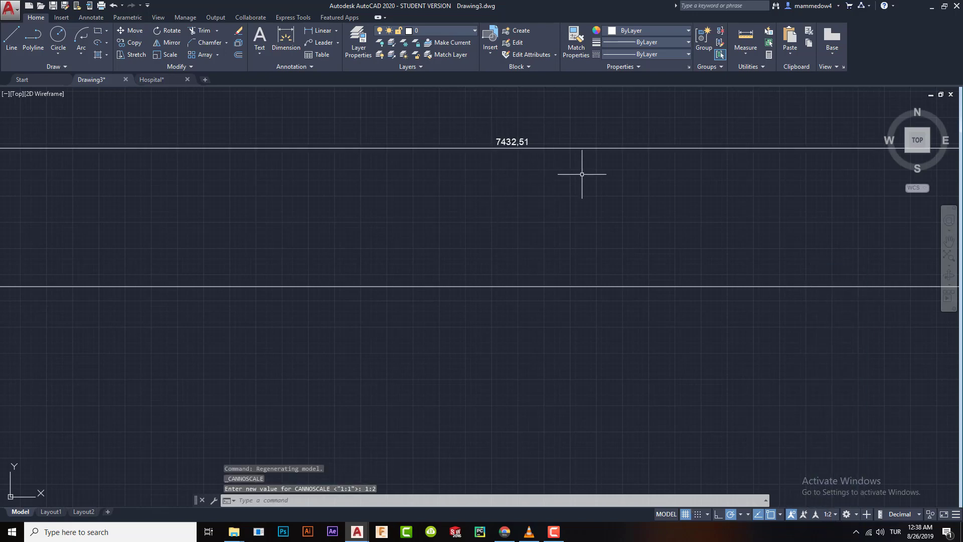
scroll(475, 161, "down", 6)
mouse_move(433, 349)
middle_mouse_down()
mouse_move(450, 235)
mouse_move(450, 253)
middle_mouse_up()
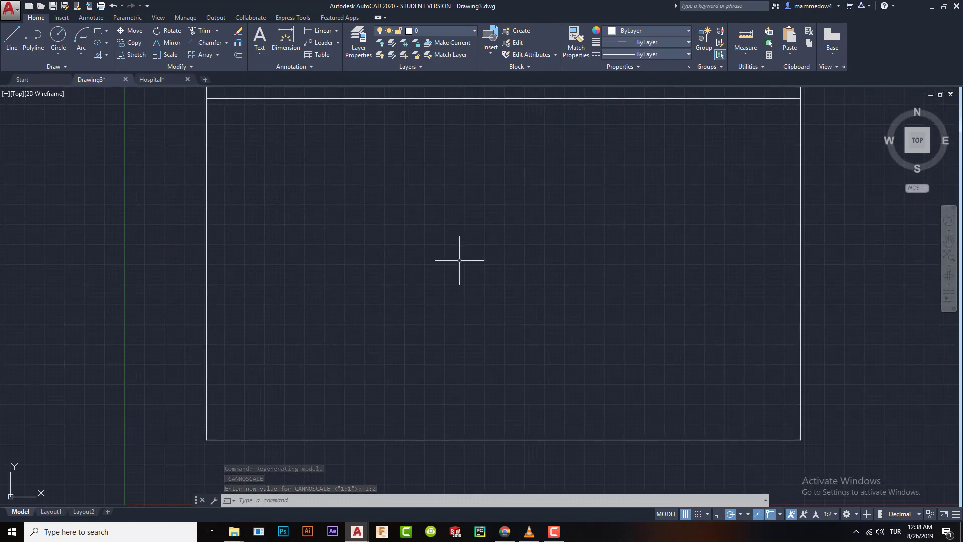
scroll(453, 216, "up", 2)
scroll(452, 200, "down", 3)
middle_click_drag(487, 125, 482, 307)
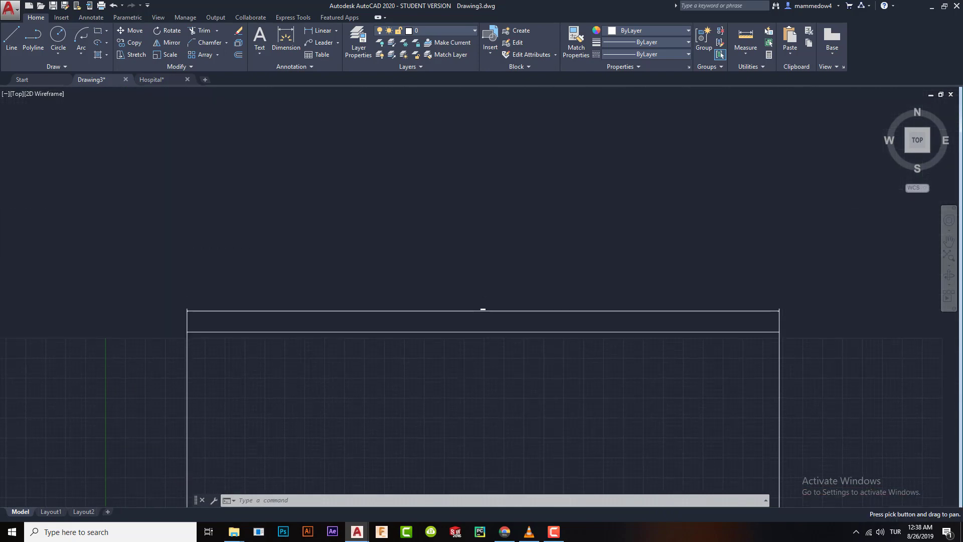
scroll(482, 308, "up", 4)
scroll(490, 319, "up", 2)
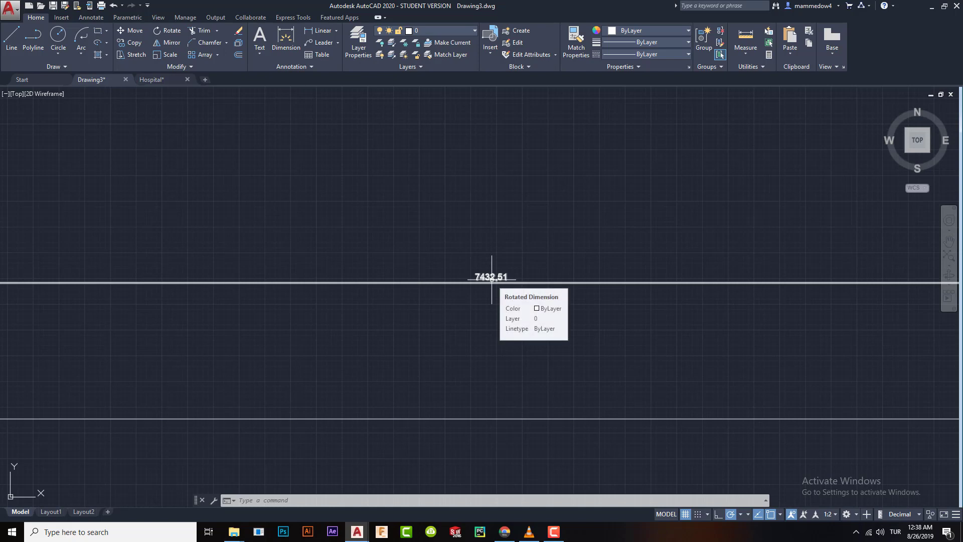
Step: Hatch the inside of the dimensioned rectangle with the current pattern at angle 45 and scale 20
scroll(498, 278, "down", 6)
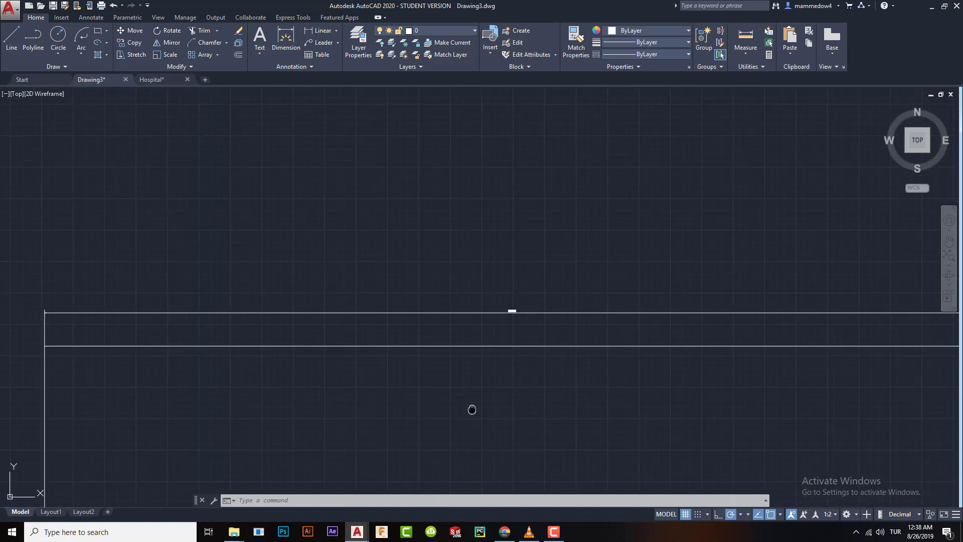
middle_click_drag(471, 408, 465, 182)
scroll(550, 268, "down", 4)
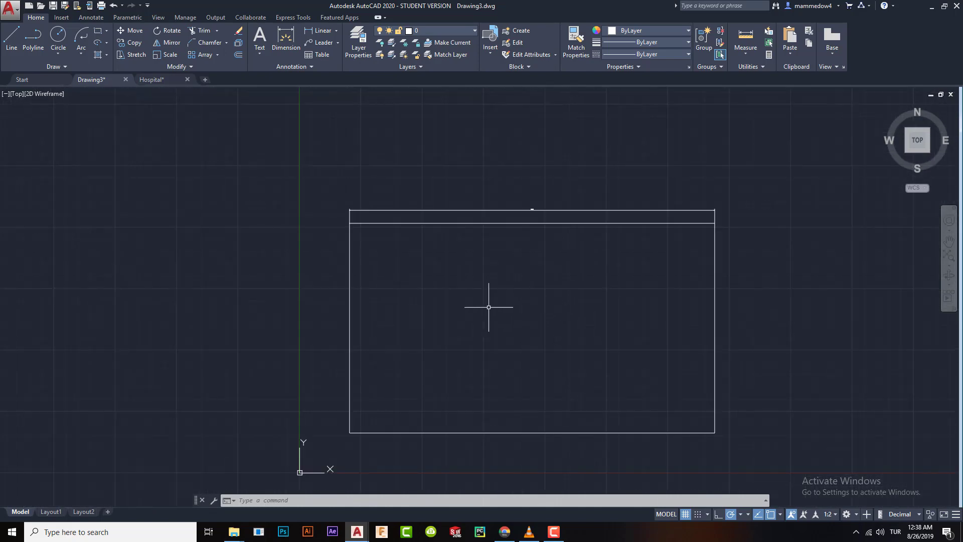
type("d")
type("h")
key("Return")
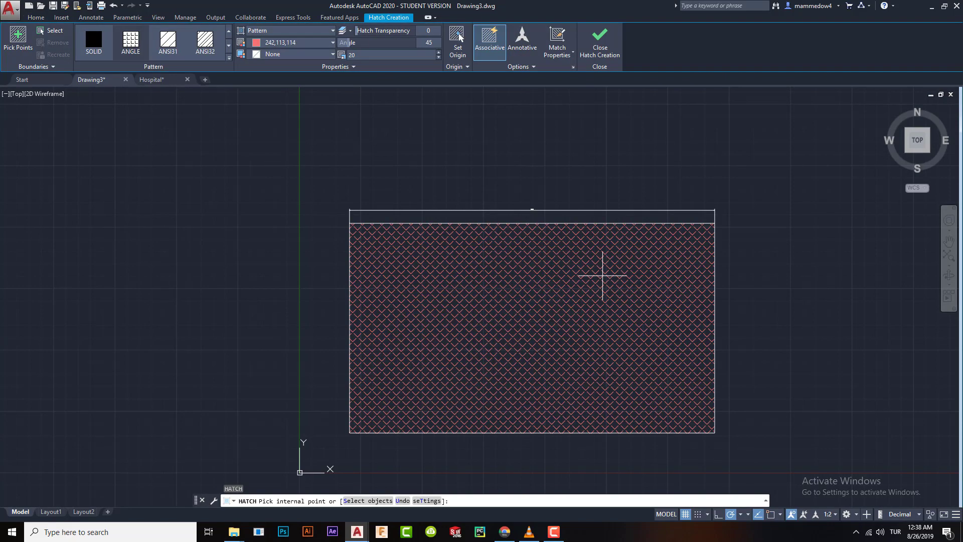
left_click(513, 304)
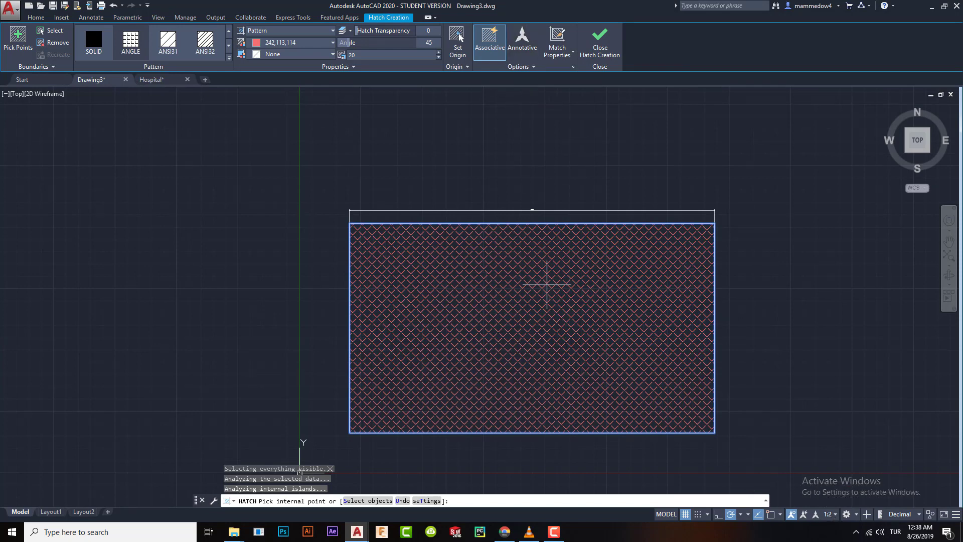
key("Escape")
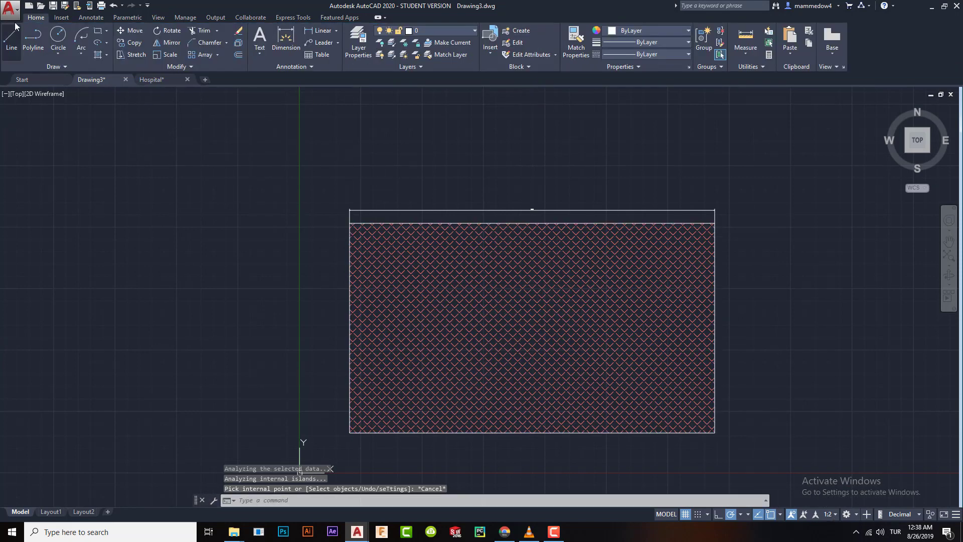
left_click(58, 36)
left_click(84, 156)
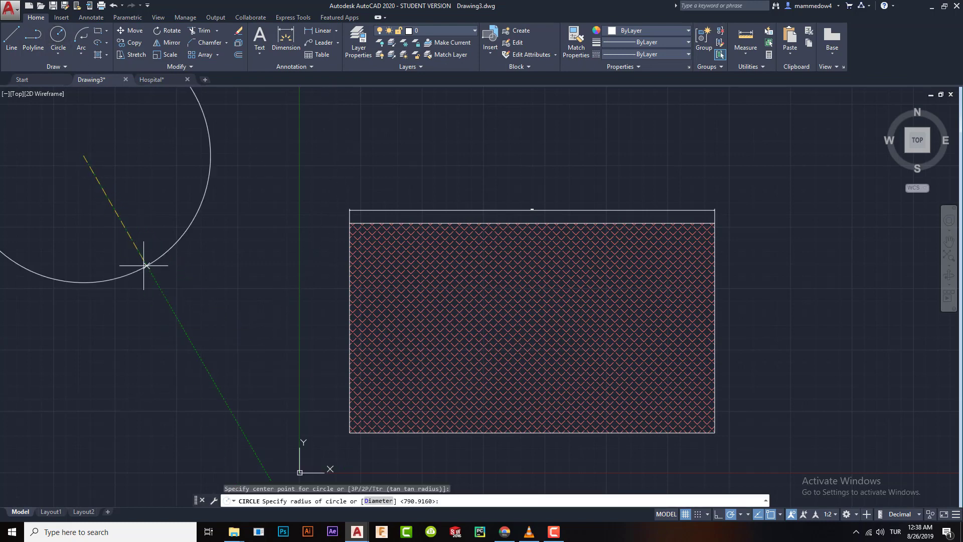
key("Escape")
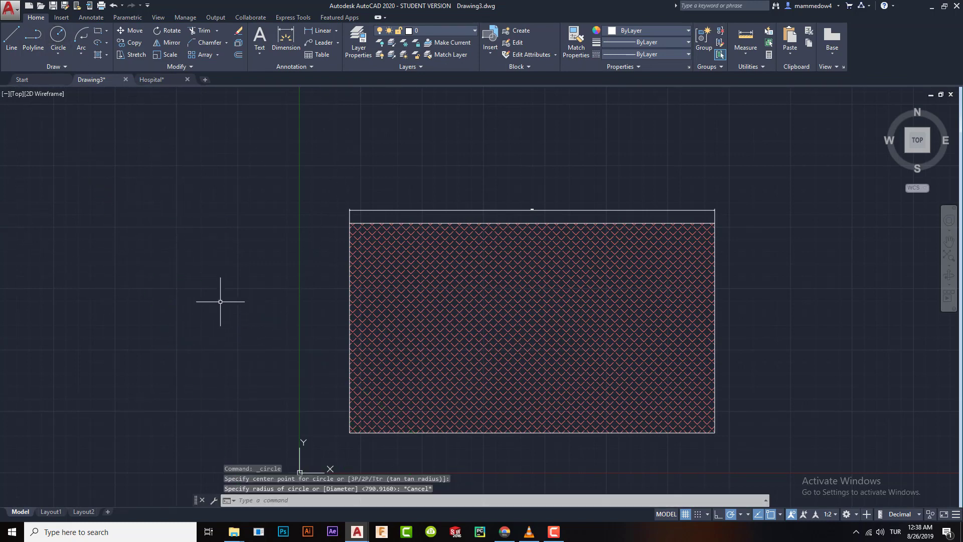
key("Return")
left_click(186, 280)
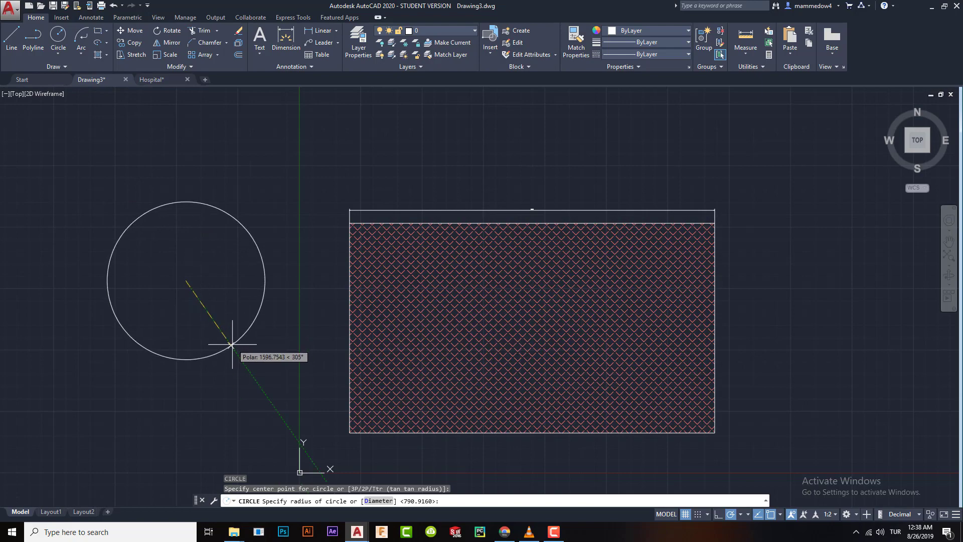
key("Escape")
Step: Draw a large circle in the empty space to the right of the hatched rectangle
mouse_move(582, 313)
middle_mouse_down()
mouse_move(357, 245)
mouse_move(272, 300)
middle_mouse_up()
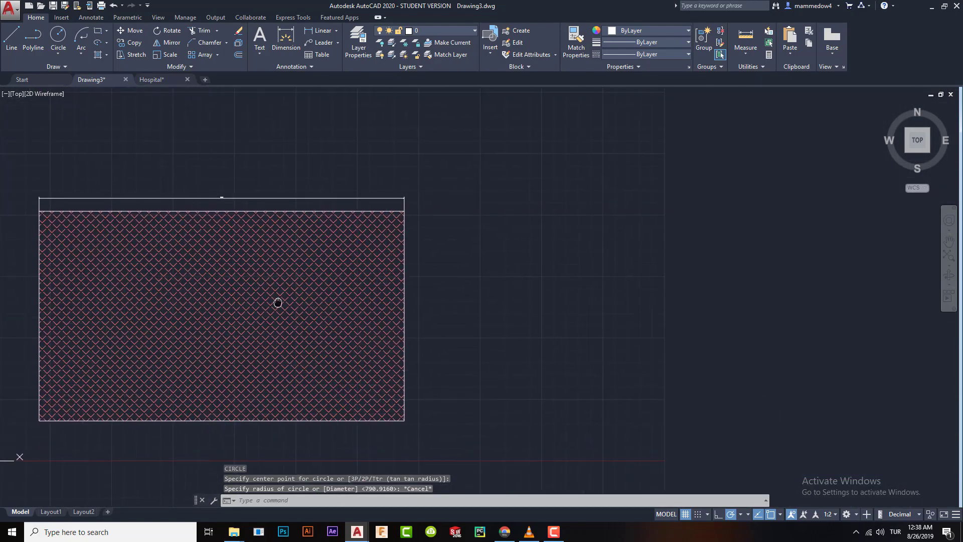
key("Return")
left_click(621, 316)
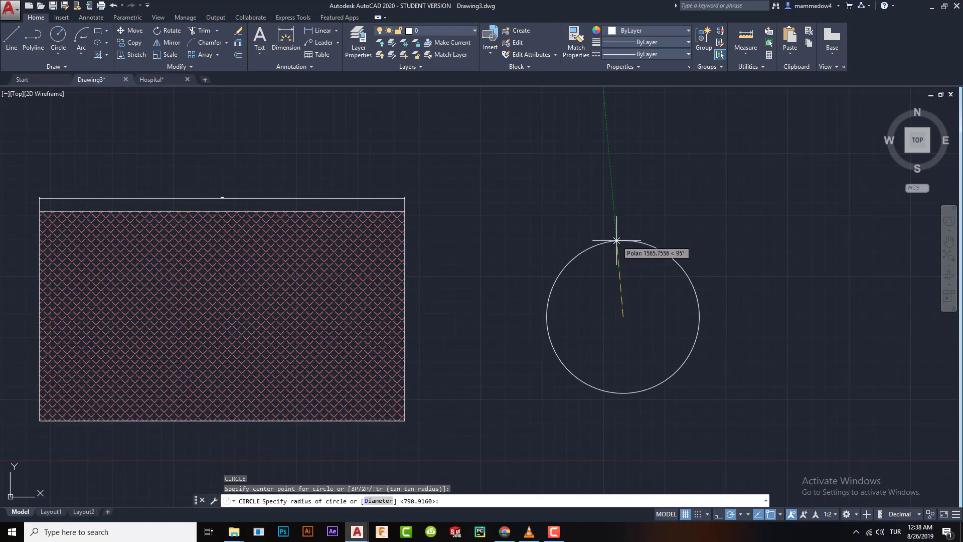
left_click(613, 178)
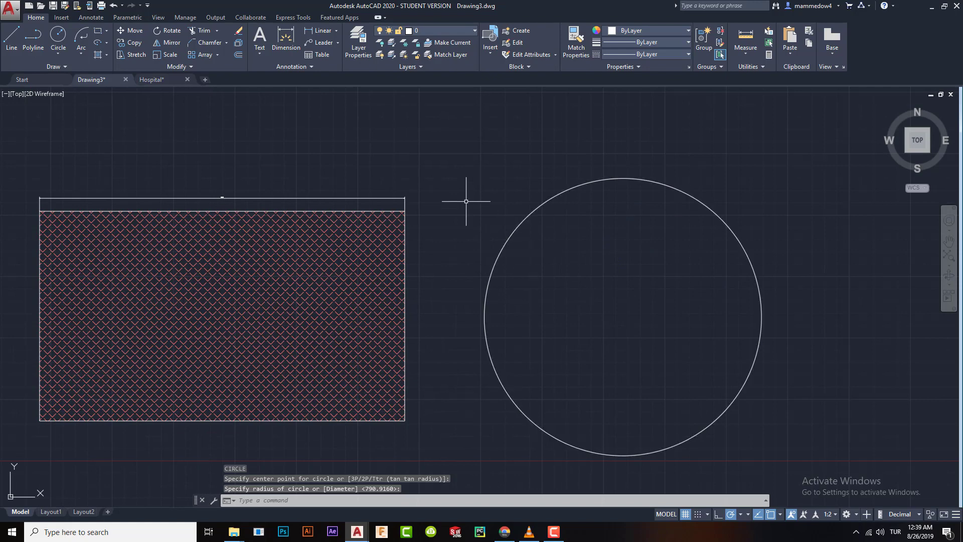
Step: Hatch the inside of the circle and set its hatch scale to 1
type("h")
key("Return")
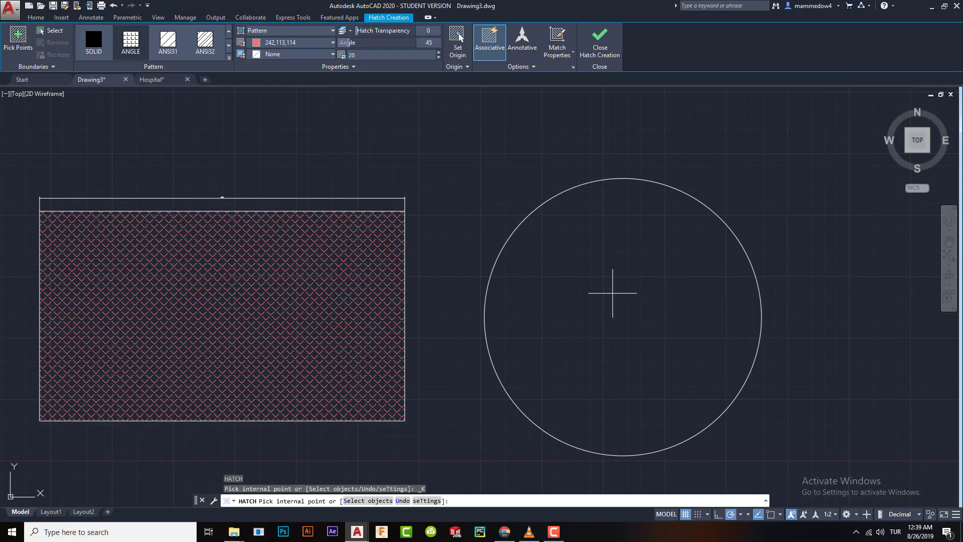
left_click(618, 308)
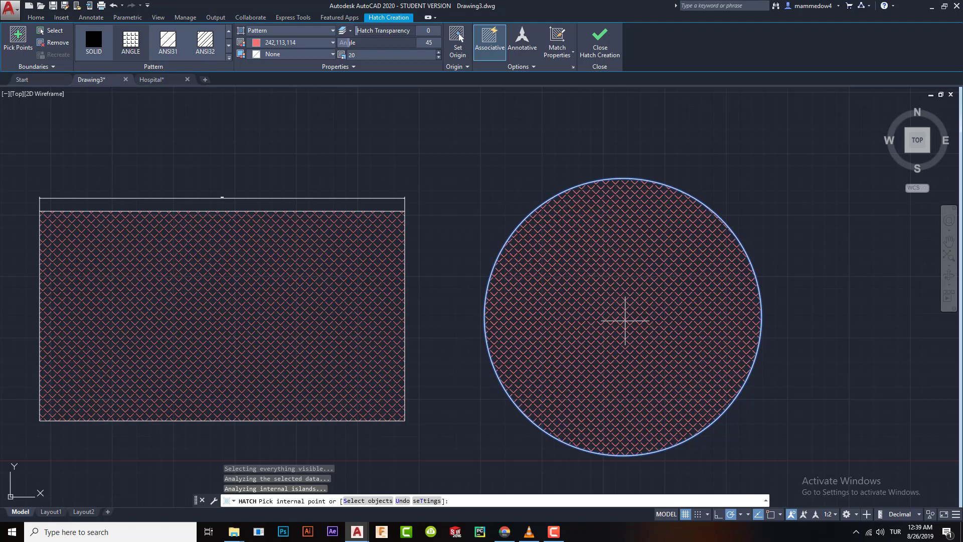
left_click(390, 56)
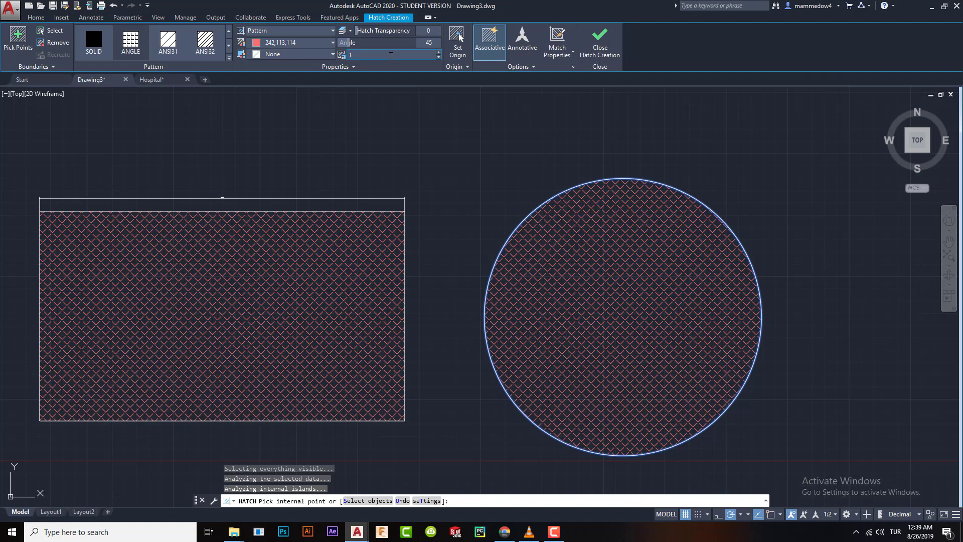
type("1")
key("Return")
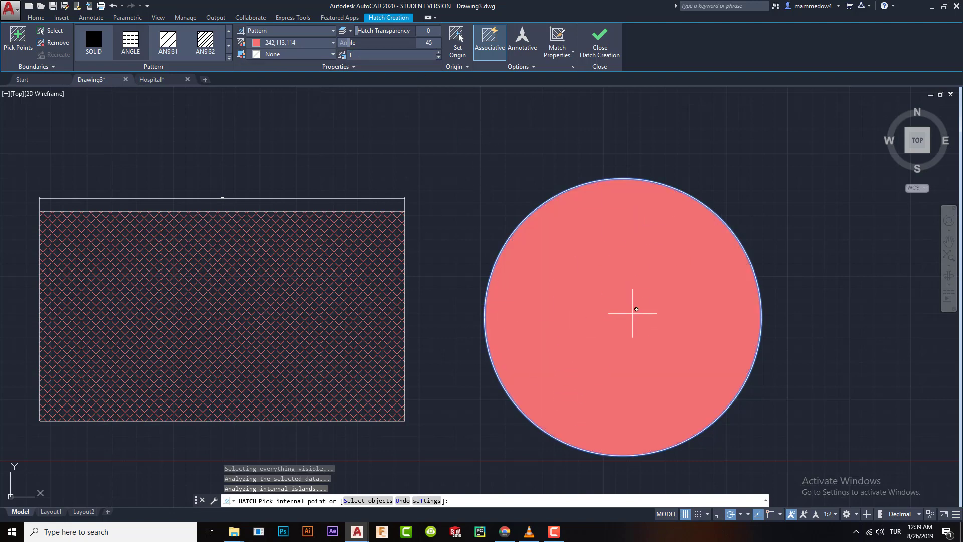
Step: Compare the circle's fill with the rectangle's hatch up close, and apply the ANGLE pattern to the circle's hatch
scroll(219, 196, "up", 5)
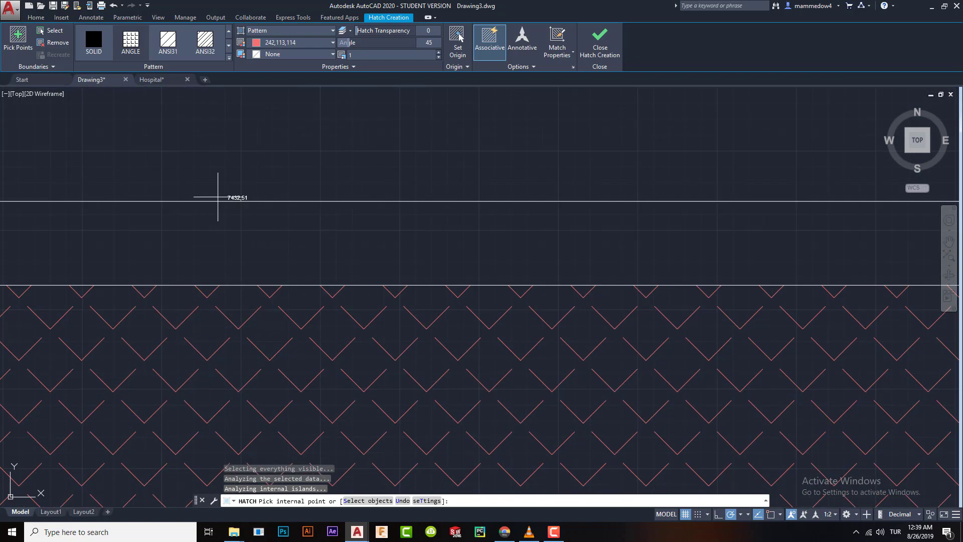
scroll(426, 321, "down", 5)
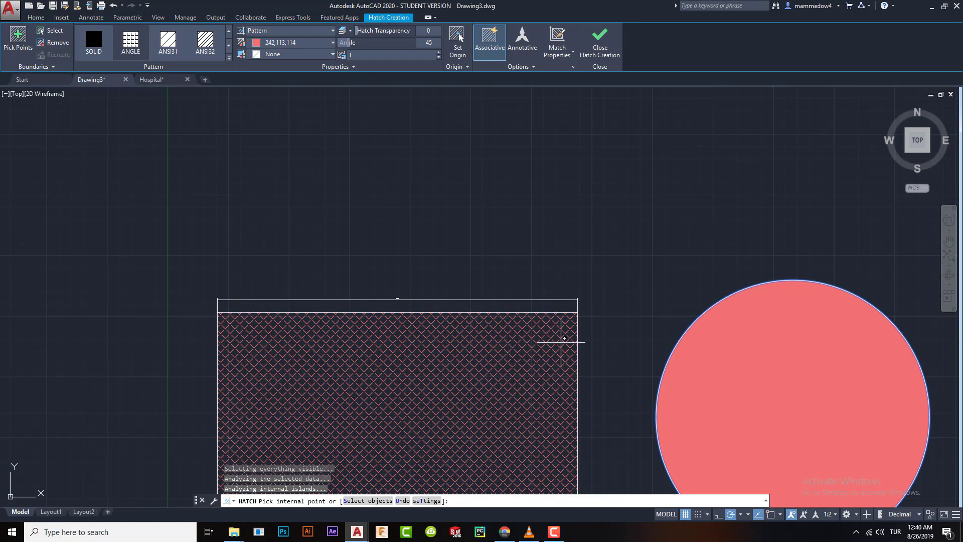
middle_click_drag(661, 412, 570, 336)
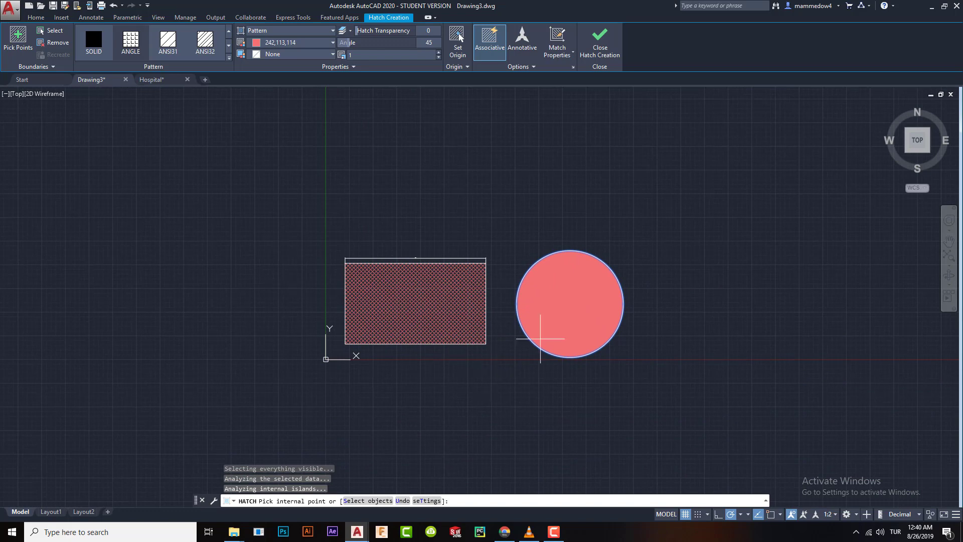
scroll(566, 291, "up", 5)
scroll(488, 259, "up", 3)
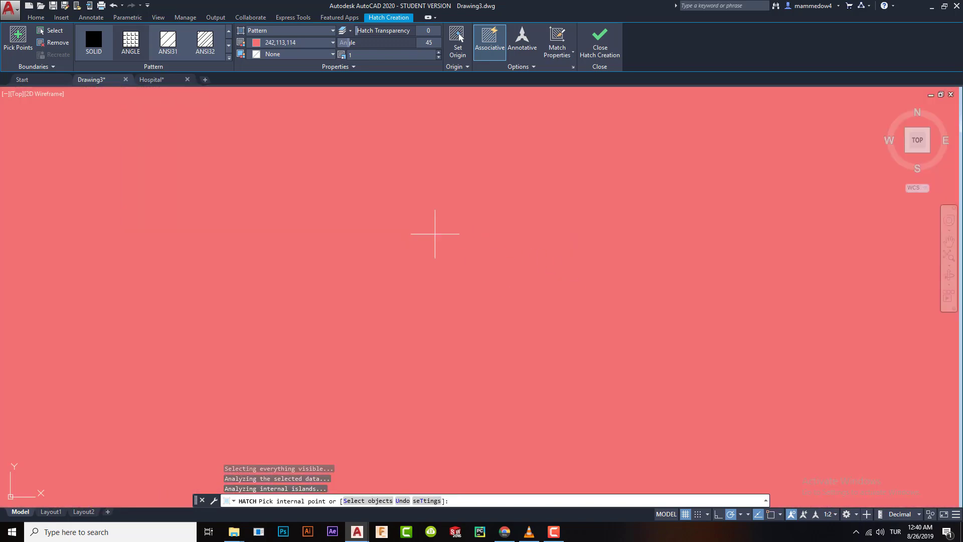
scroll(436, 238, "down", 2)
middle_click_drag(271, 217, 285, 275)
scroll(164, 259, "up", 4)
scroll(149, 273, "up", 4)
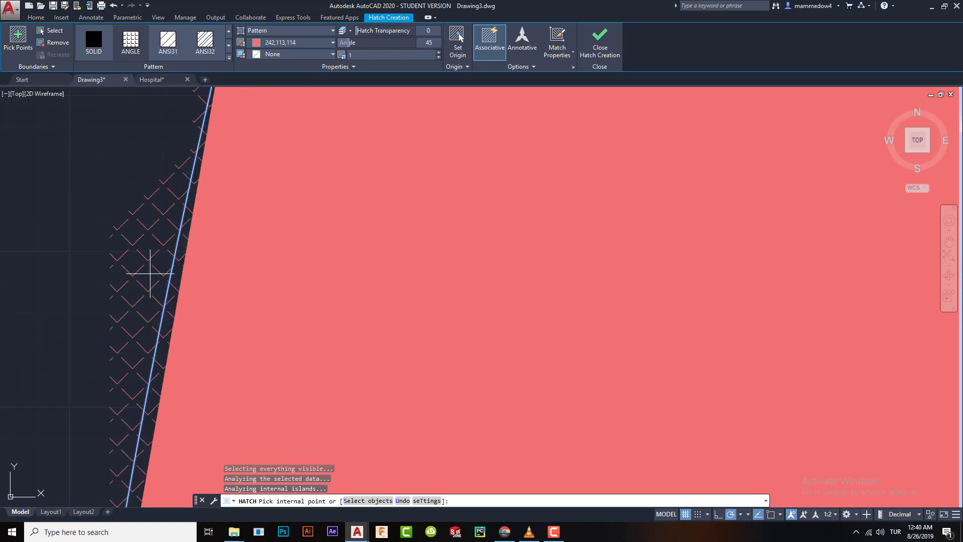
scroll(160, 268, "down", 4)
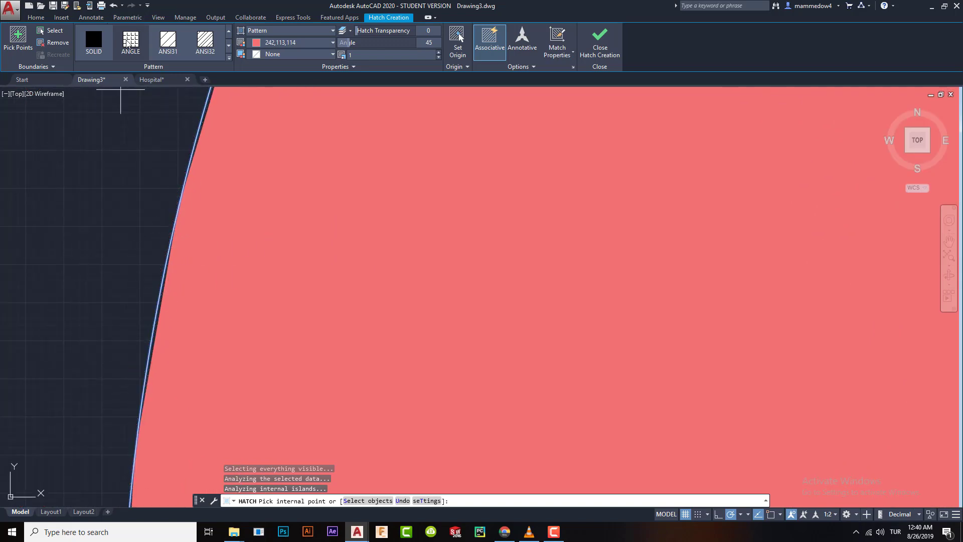
left_click(130, 43)
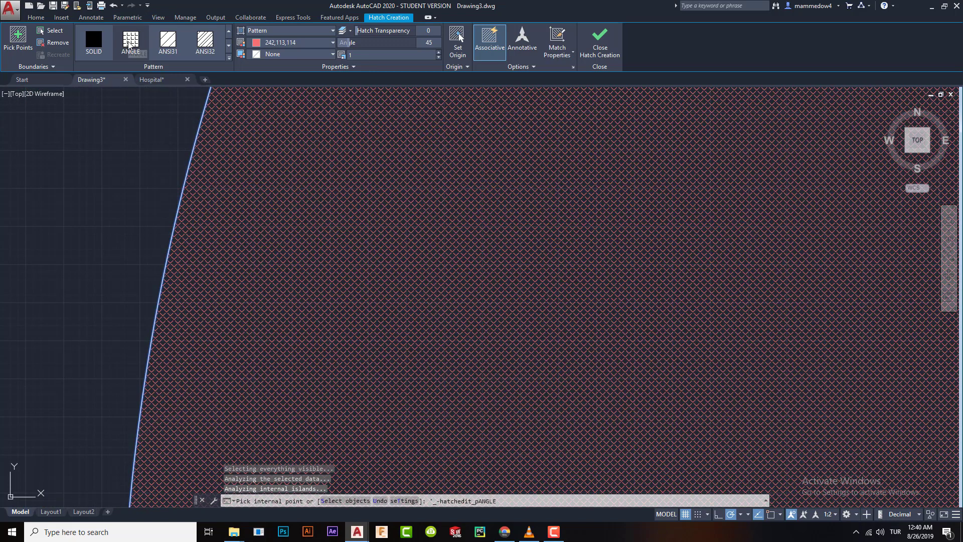
Step: Set the circle's hatch color to ByLayer and examine its pattern up close beside the rectangle's hatch
left_click(257, 42)
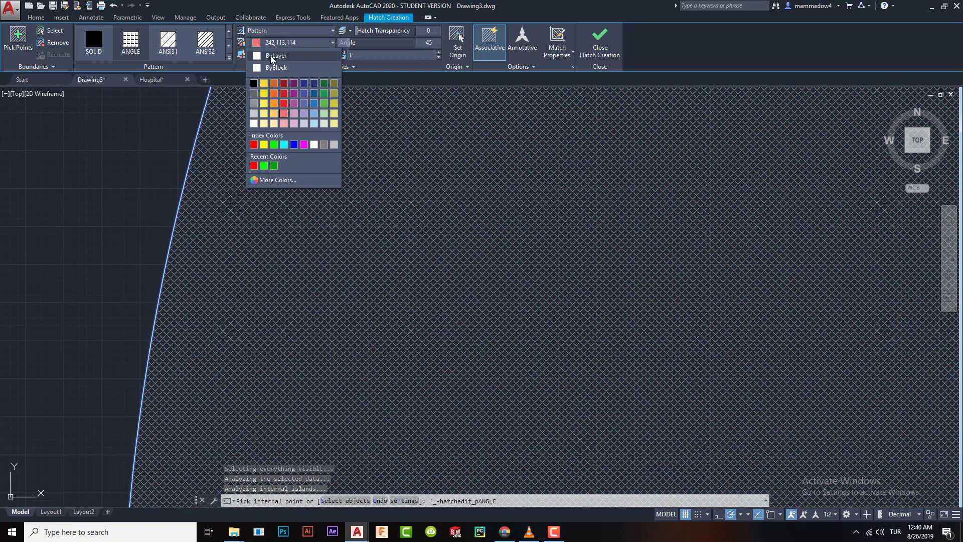
left_click(270, 55)
scroll(500, 305, "down", 3)
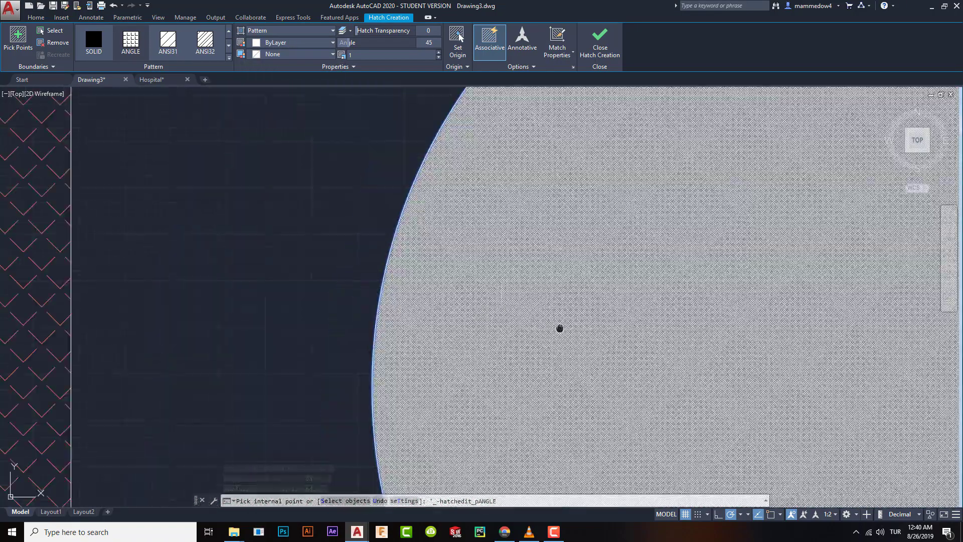
scroll(559, 329, "up", 5)
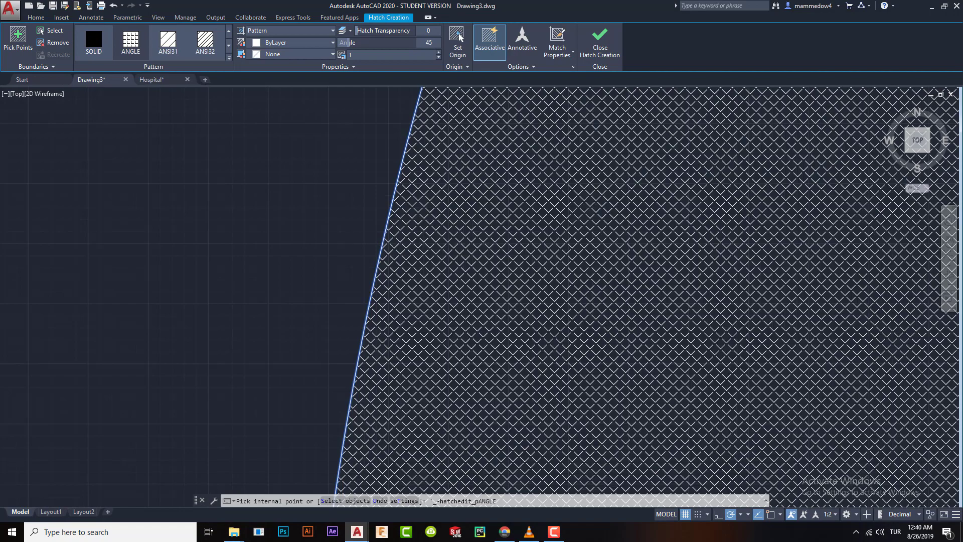
scroll(521, 276, "down", 6)
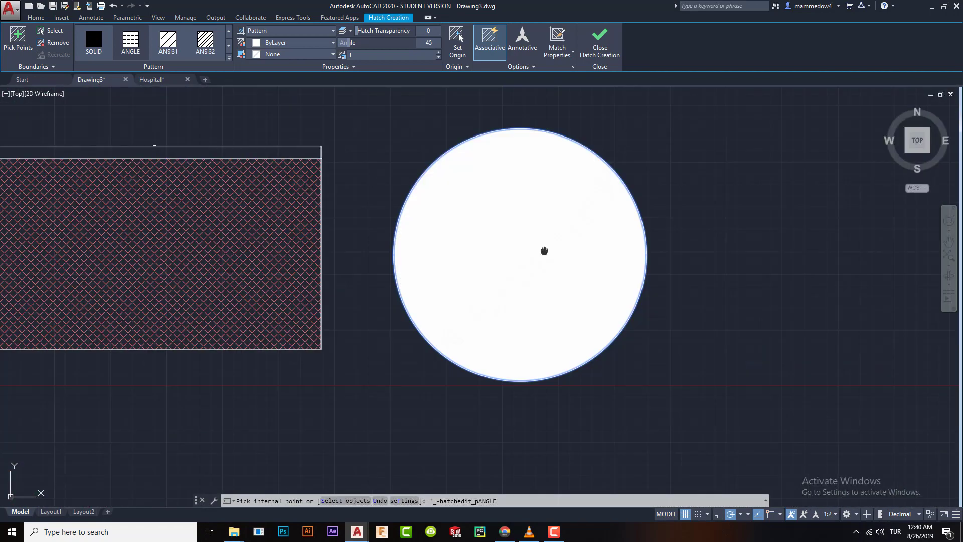
Step: Set the circle's hatch scale to 25, and then reduce it to 0.1
mouse_move(544, 250)
middle_mouse_down()
mouse_move(490, 285)
mouse_move(508, 291)
middle_mouse_up()
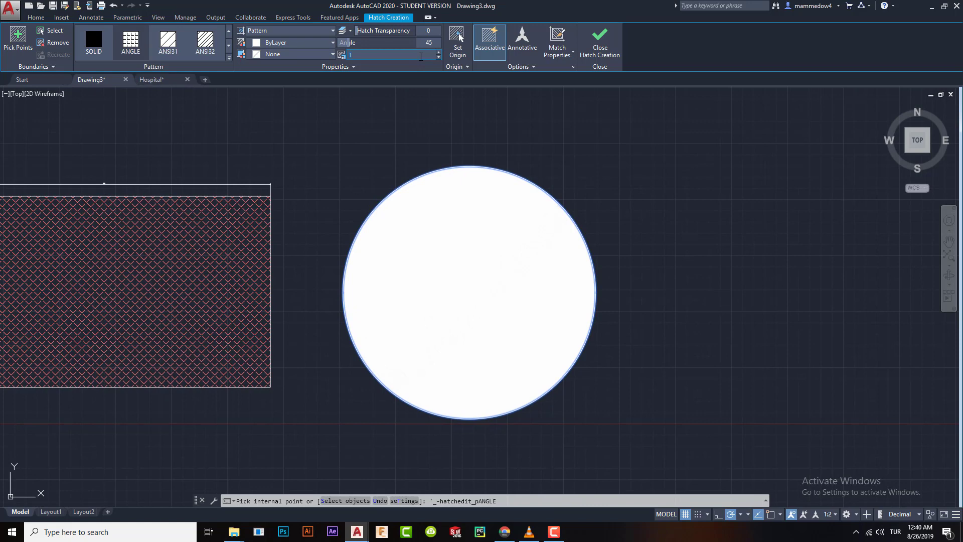
key("Return")
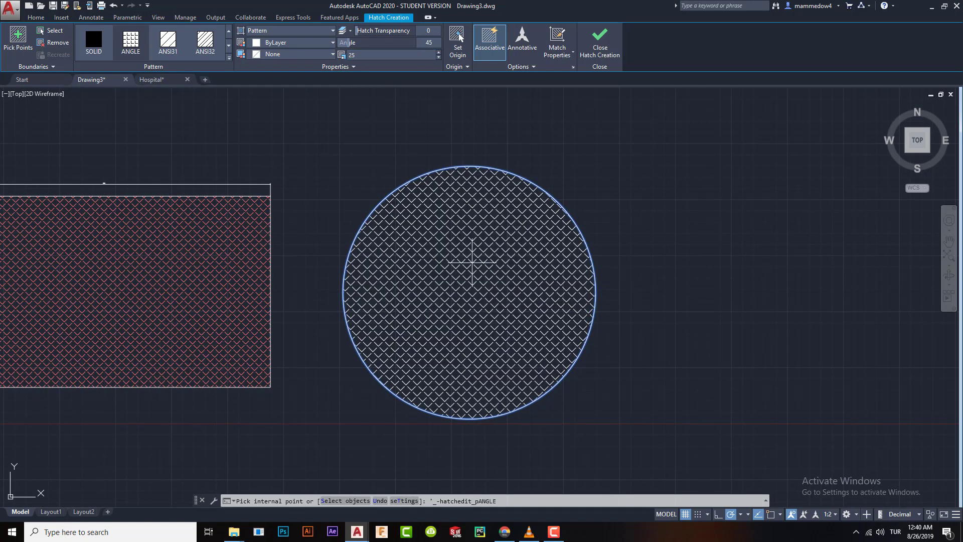
left_click(396, 55)
key("Return")
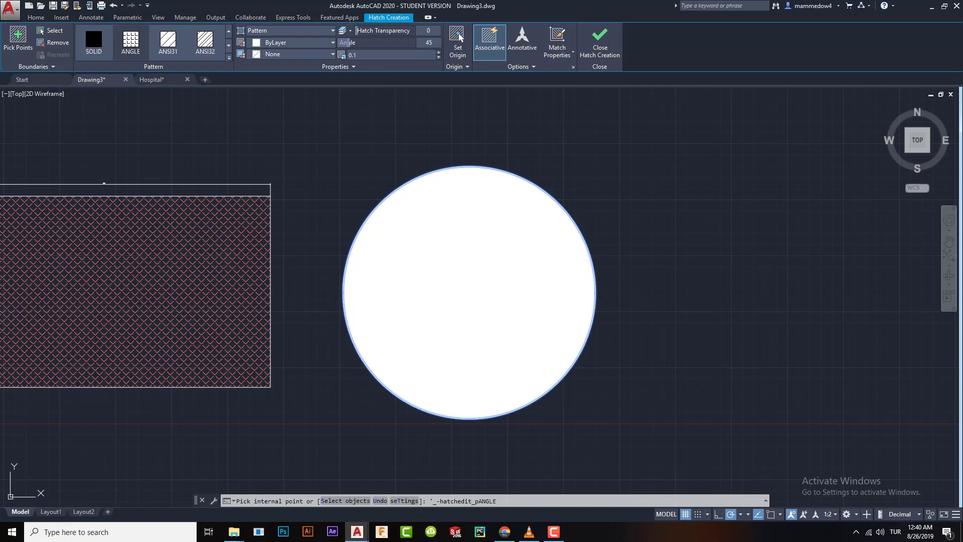
Step: Undo the circle's dense fill, set the hatch scale to 25 and hatch the inside of the circle again
key("ctrl+z")
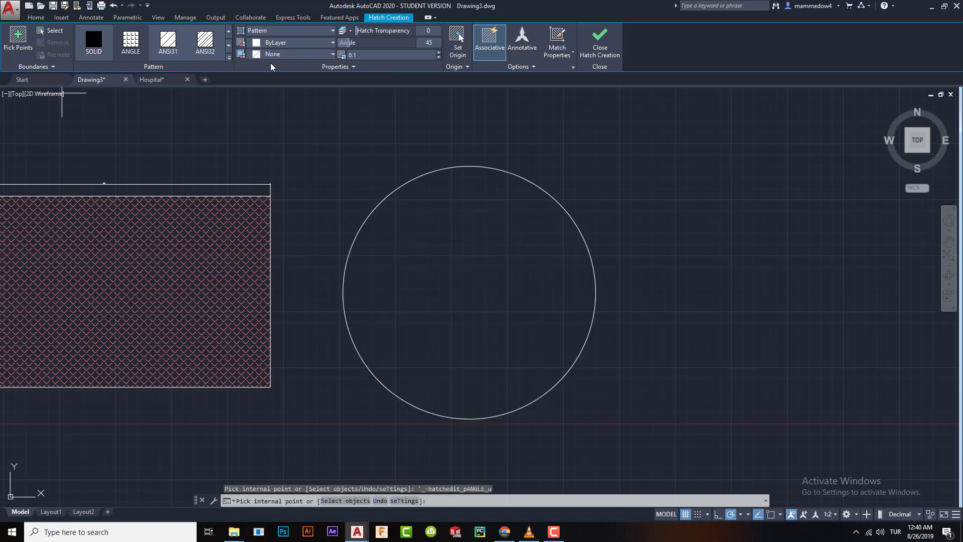
left_click(400, 55)
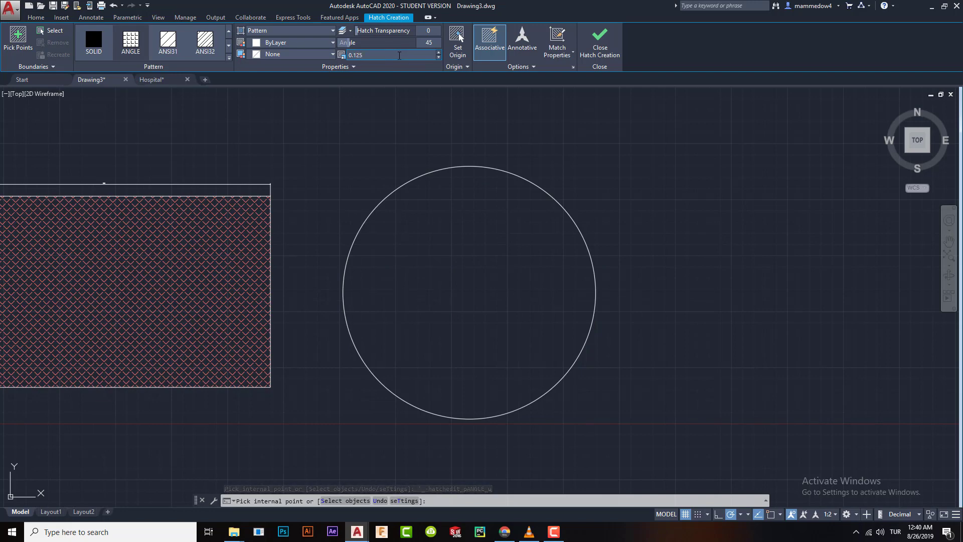
key("Return")
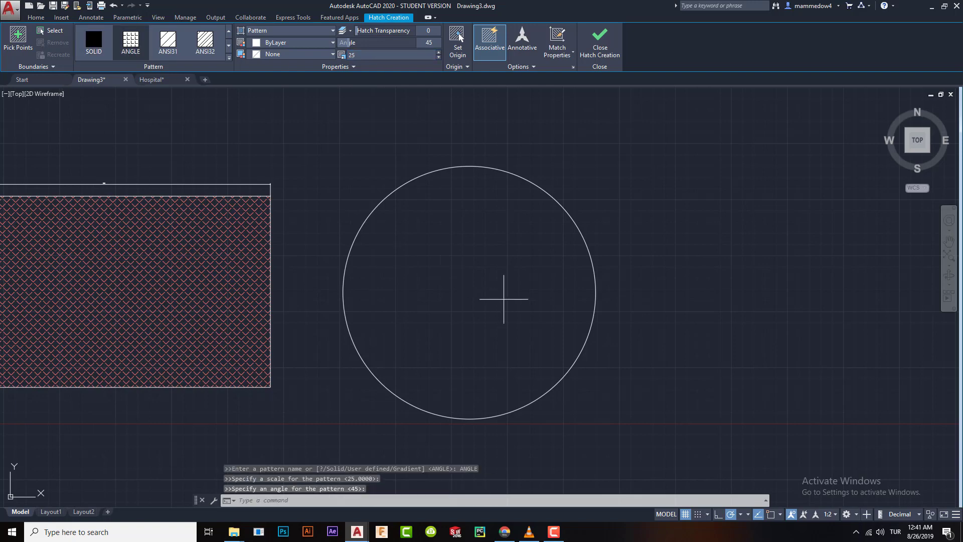
left_click(484, 300)
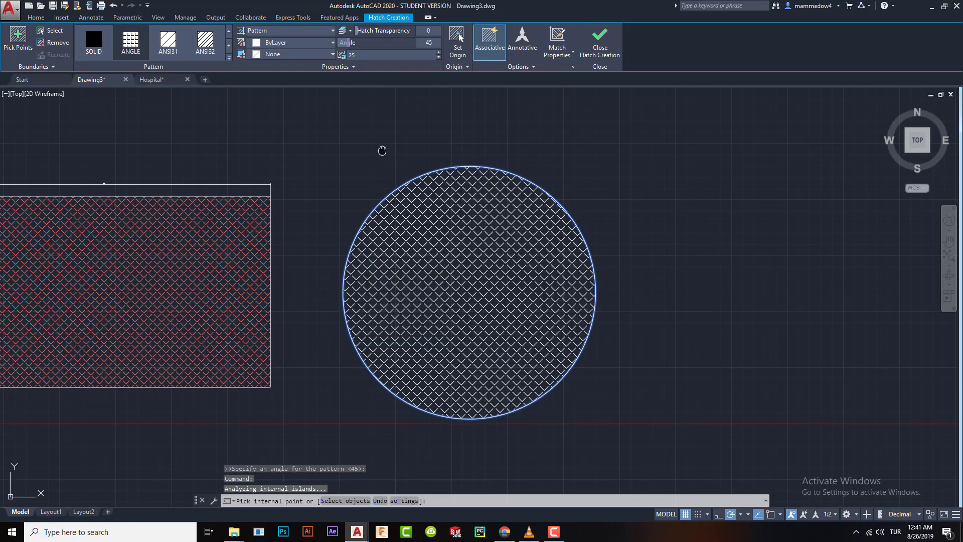
middle_click_drag(381, 150, 514, 167)
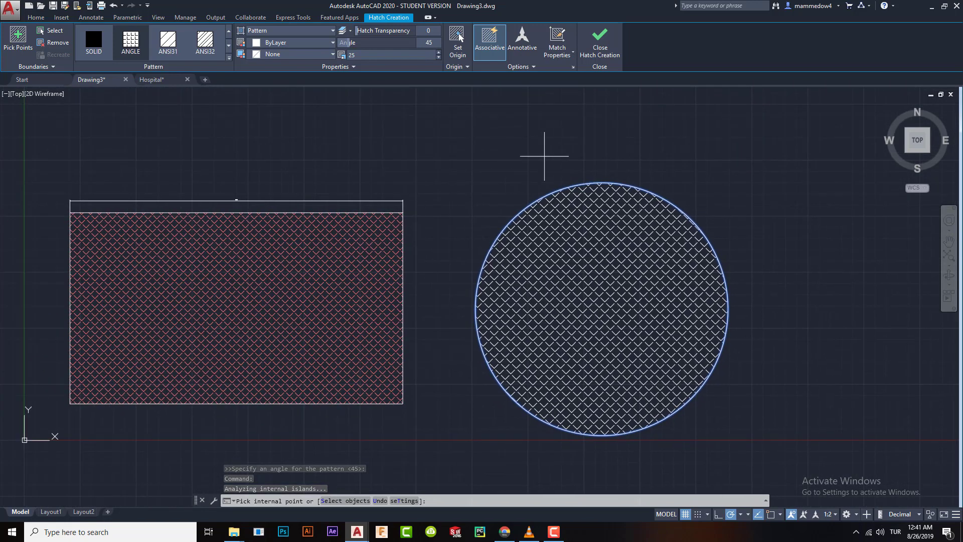
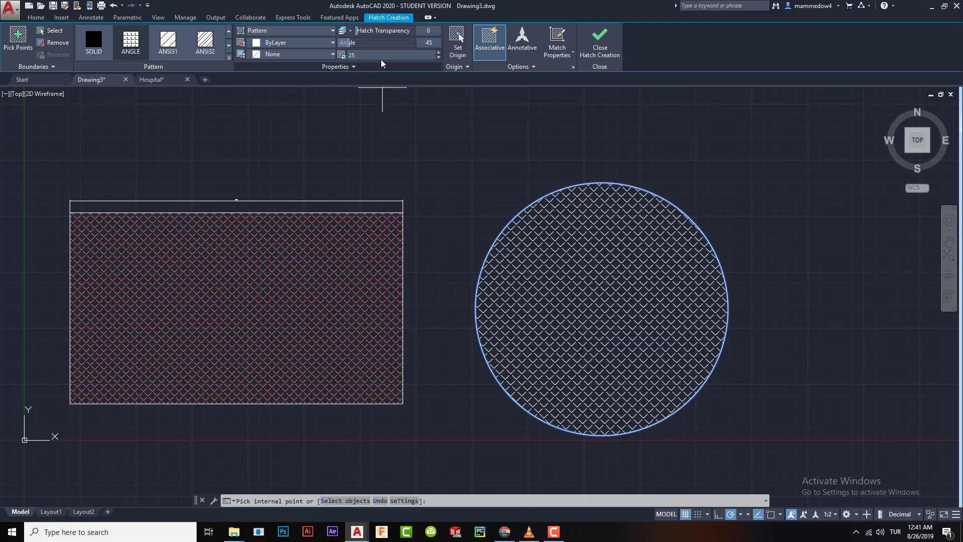
Step: Try adding the same hatch over the rectangle's existing one, and undo the whole hatch operation
left_click(255, 275)
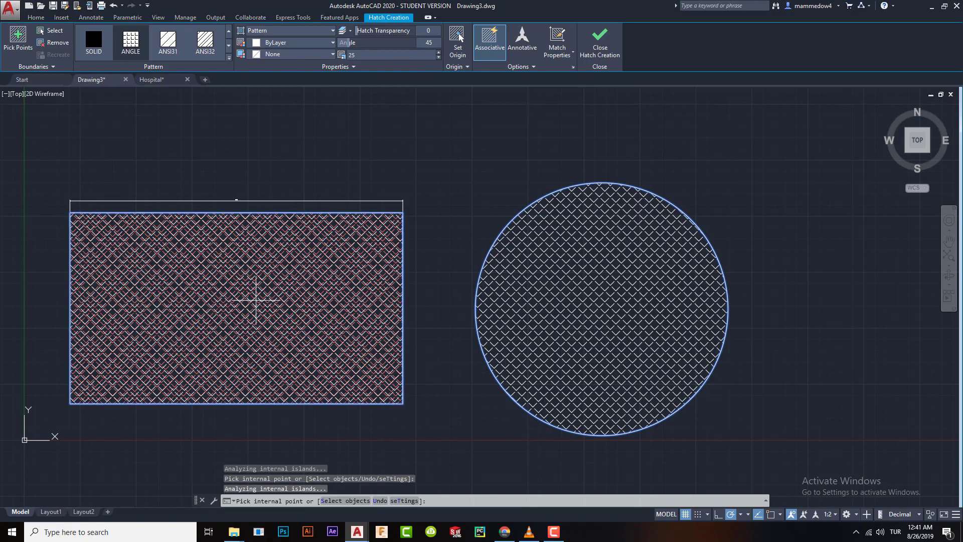
key("Escape")
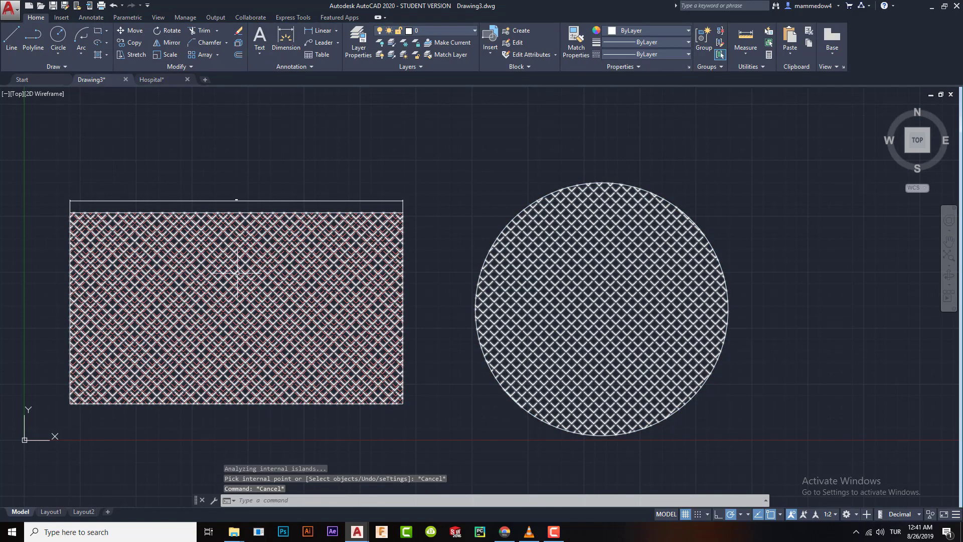
key("ctrl+z")
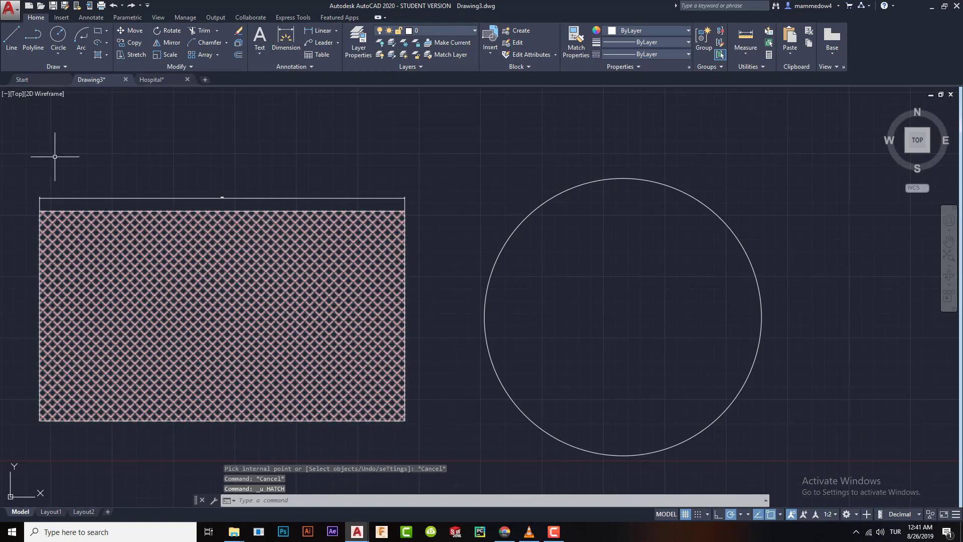
Step: Hatch the inside of the circle with the ANGLE pattern at scale 20 and set its color to ByLayer
type("h")
key("Return")
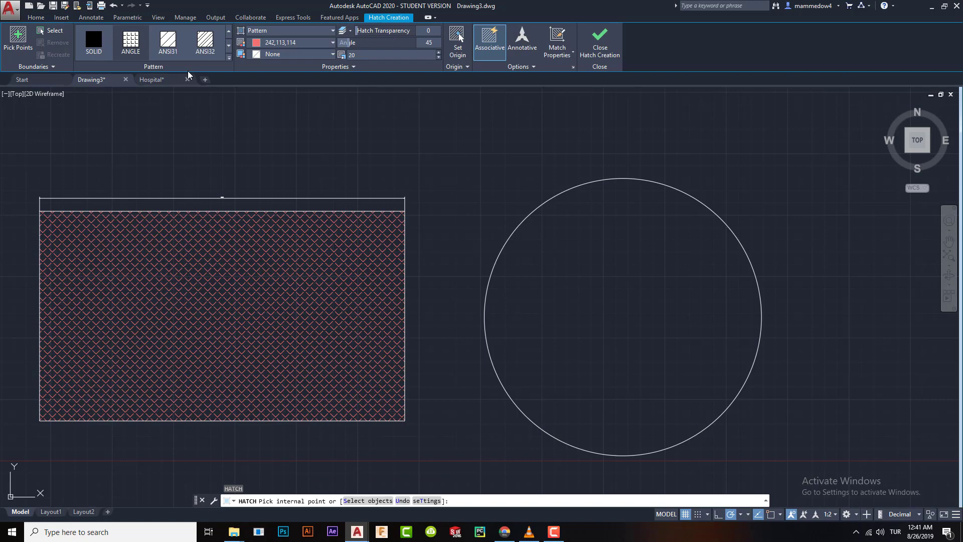
left_click(633, 312)
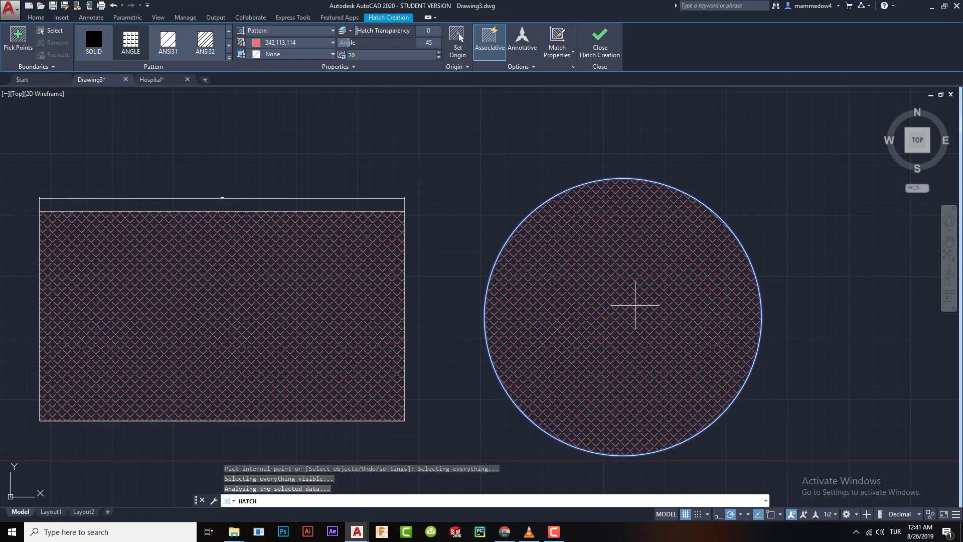
left_click(300, 42)
left_click(270, 55)
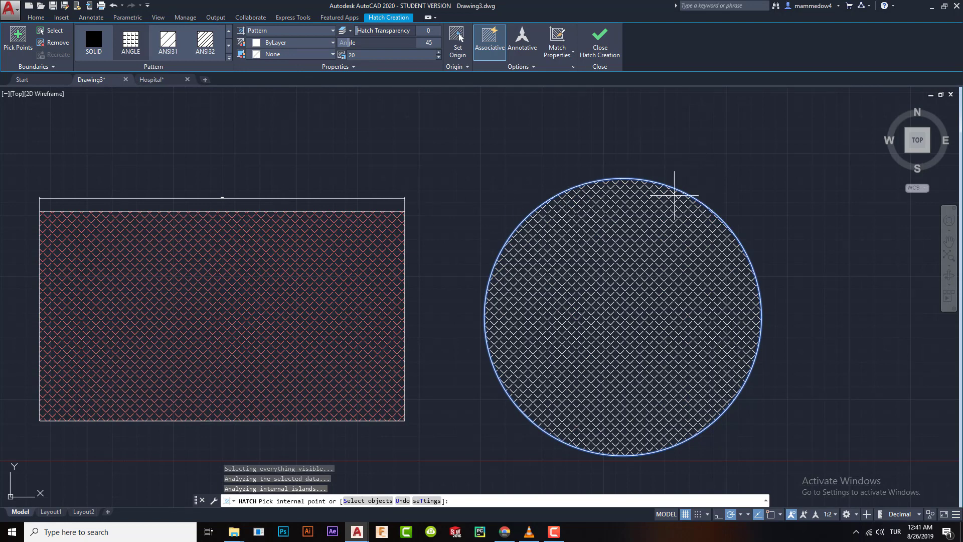
key("Escape")
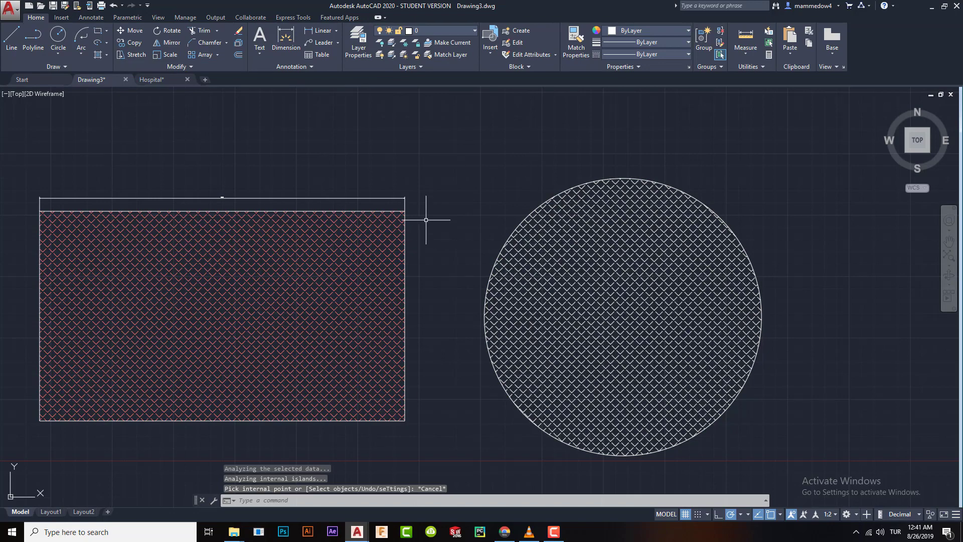
Step: Match the circle's hatch properties to those of the rectangle's hatch and finish editing it
left_click(657, 232)
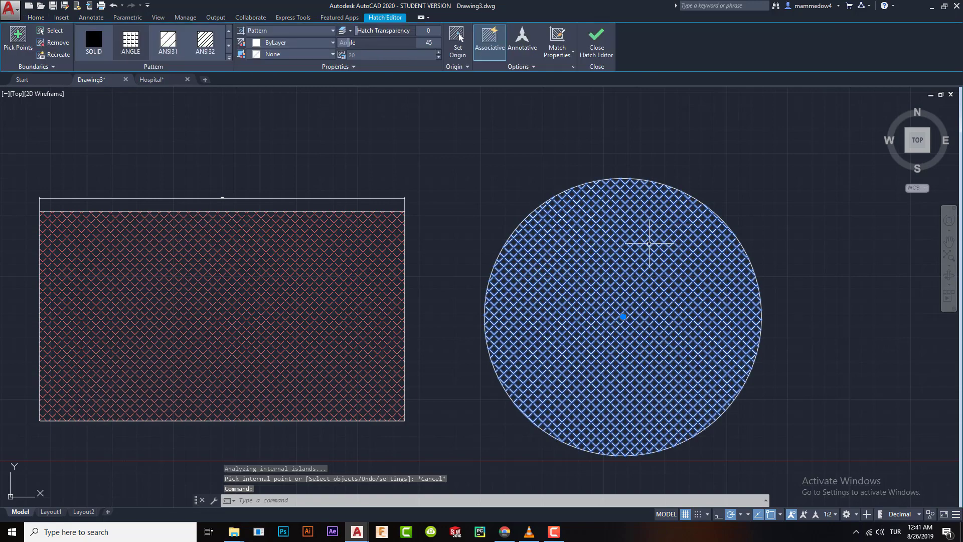
left_click(561, 38)
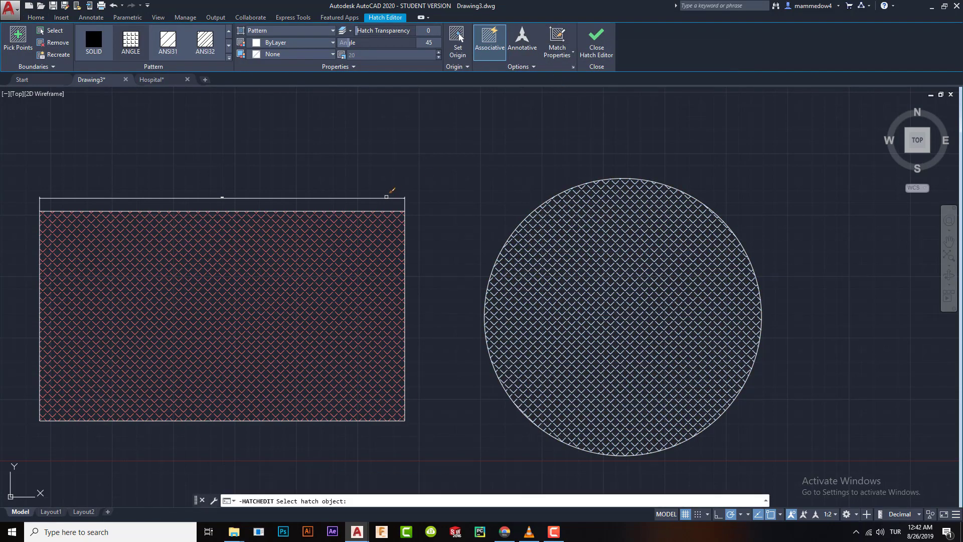
left_click(215, 279)
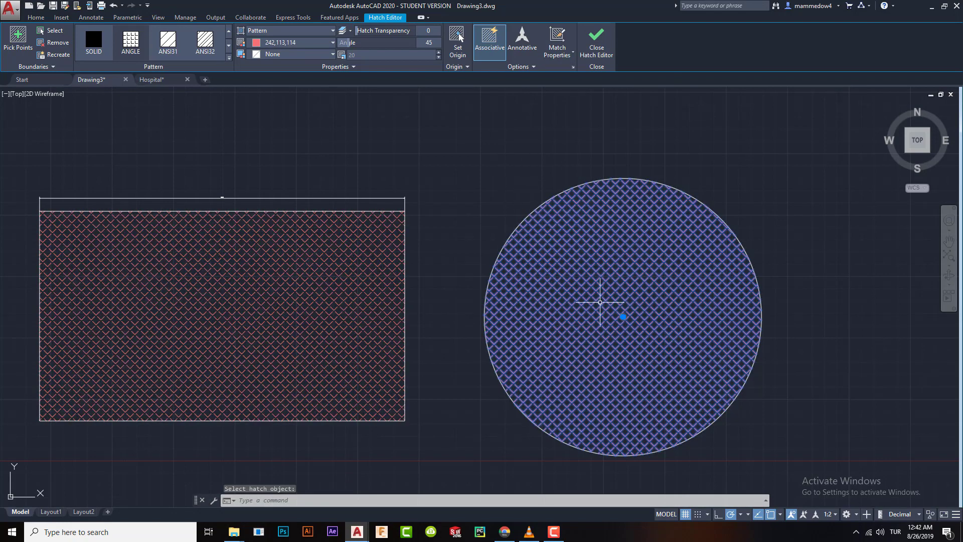
left_click(597, 41)
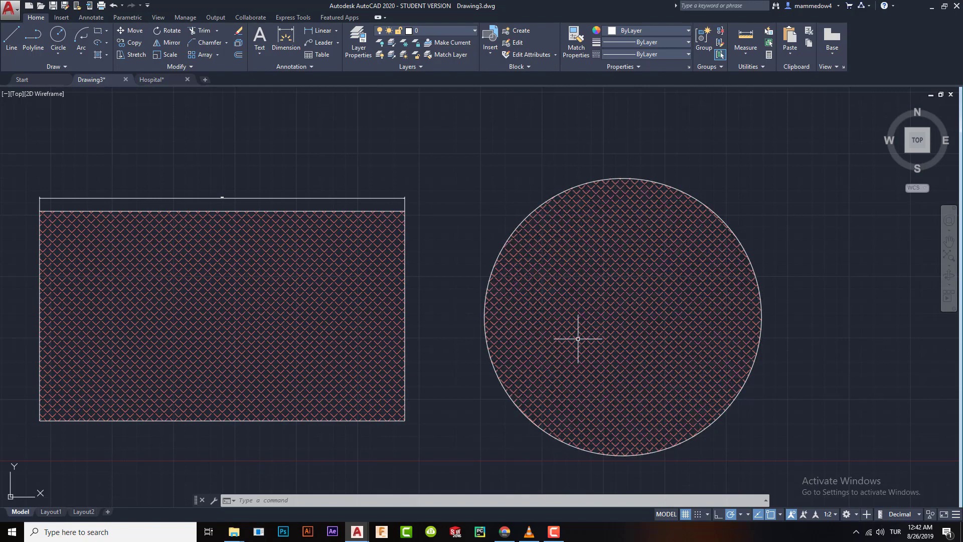
Step: Examine the circle's hatch properties and the additional hatch options, including island detection and draw order
mouse_move(617, 291)
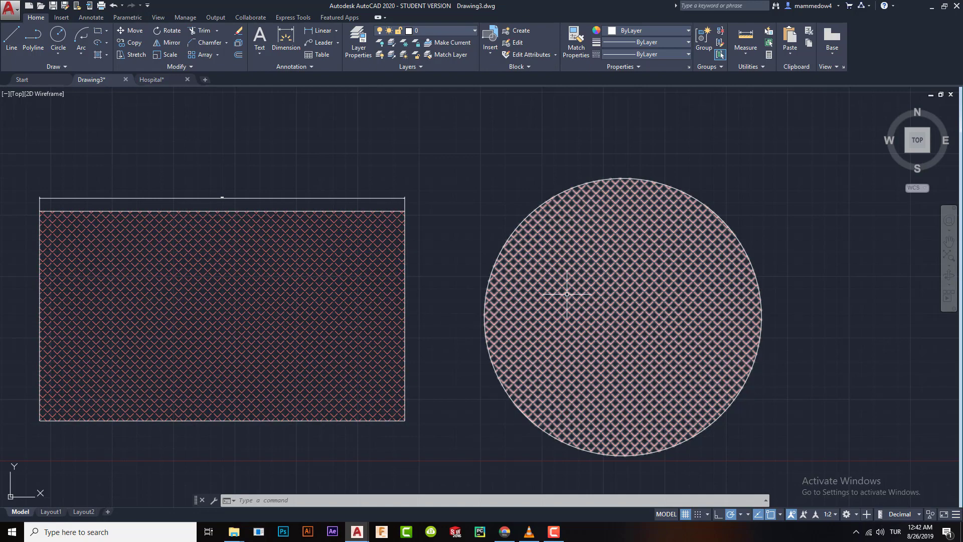
mouse_move(614, 293)
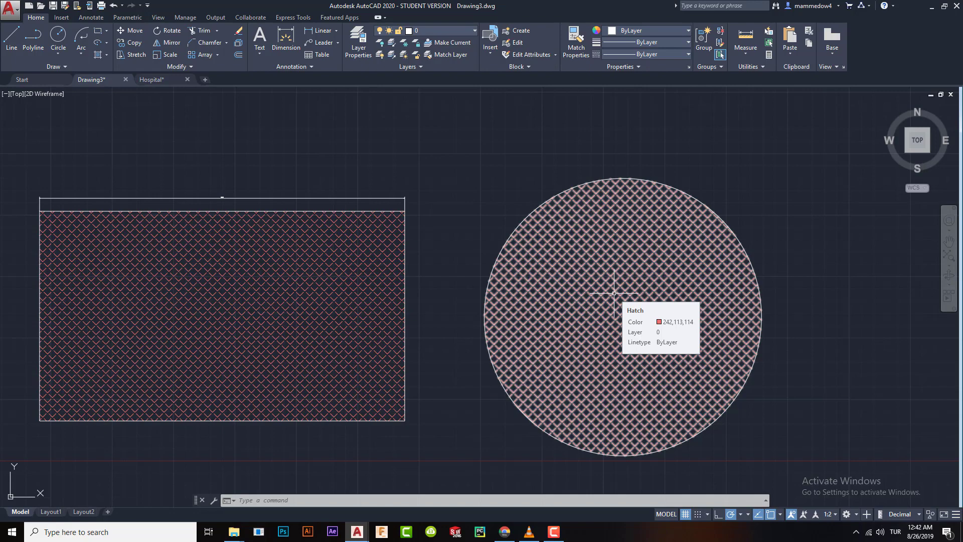
left_click(634, 305)
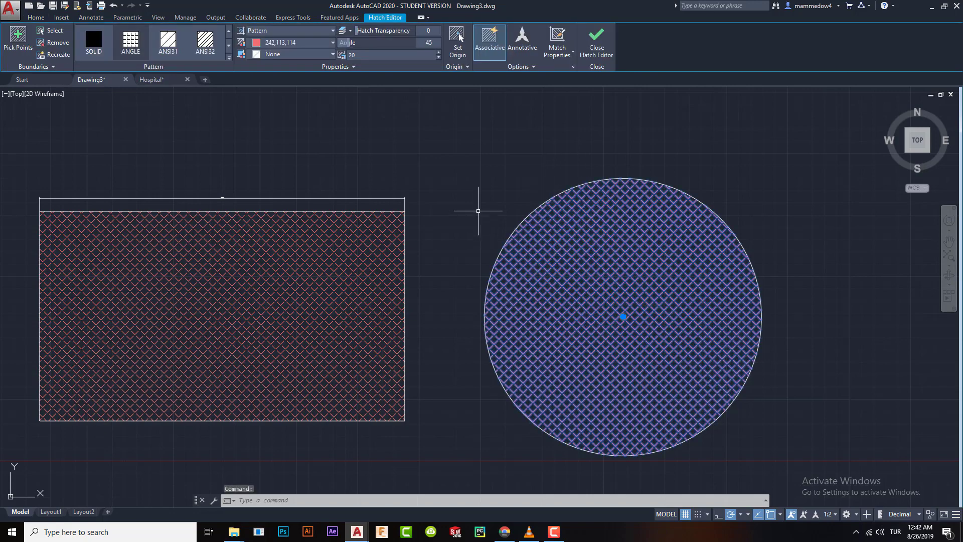
left_click(533, 66)
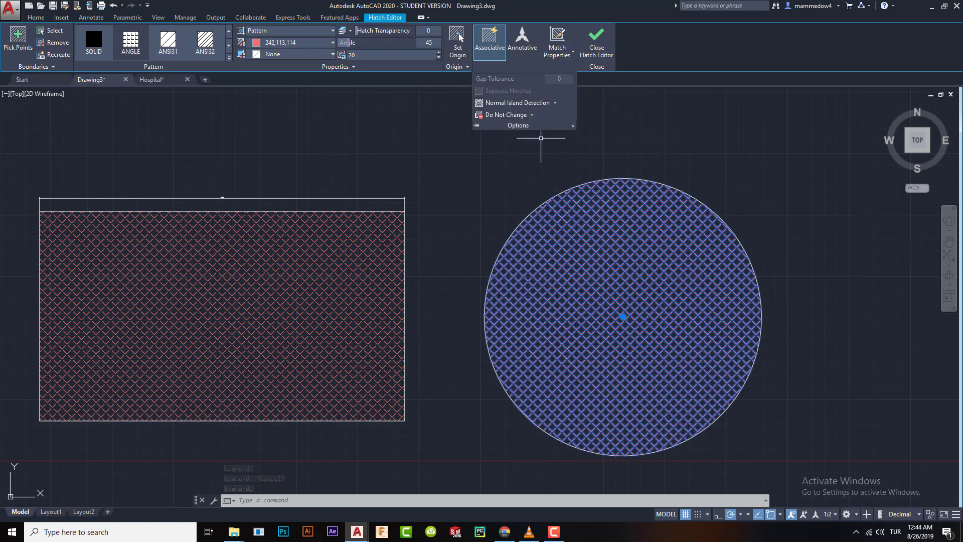
key("Escape")
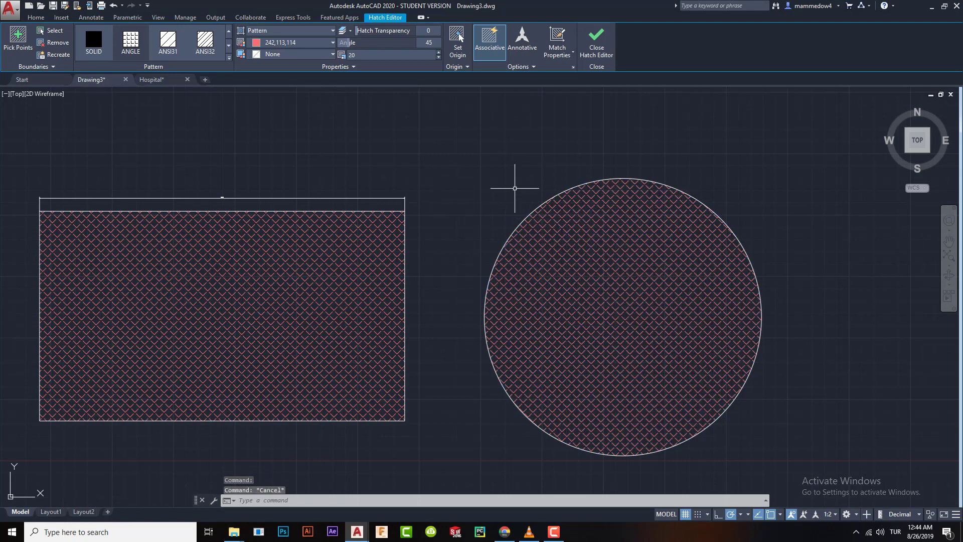
Step: Erase the hatched rectangle with its dimension and the hatched circle
middle_click_drag(212, 210, 301, 201)
left_click(102, 138)
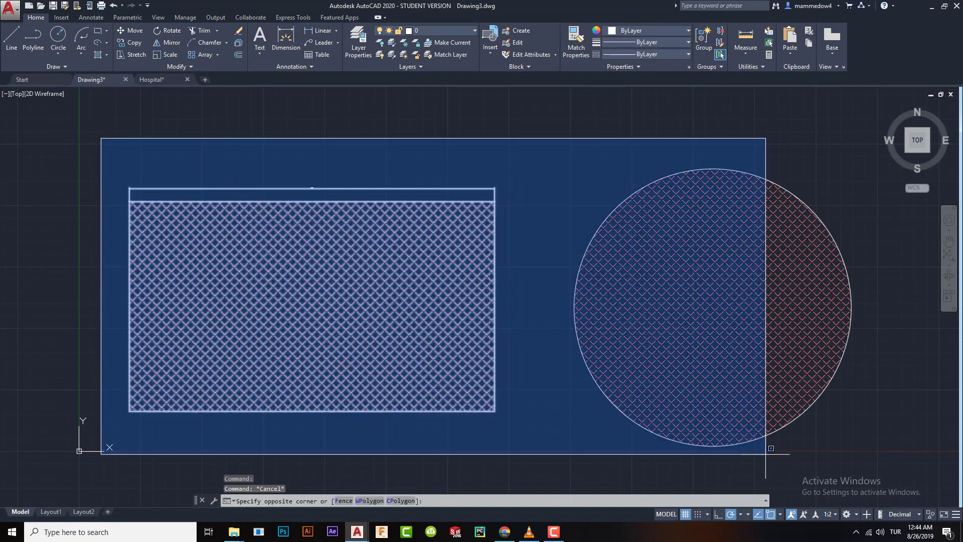
left_click(882, 477)
key("Delete")
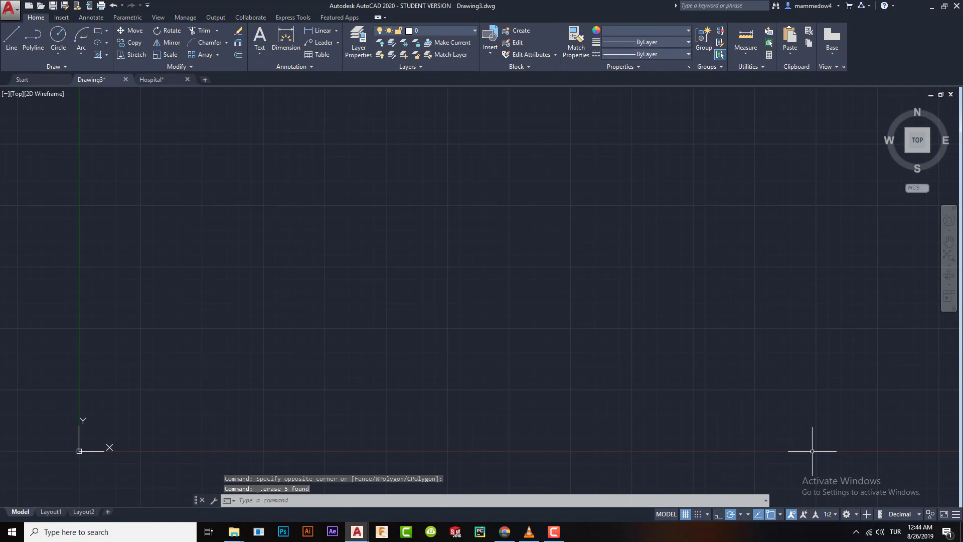
Step: Draw a large circle in the empty drawing and a large rectangle to the right of it
left_click(58, 34)
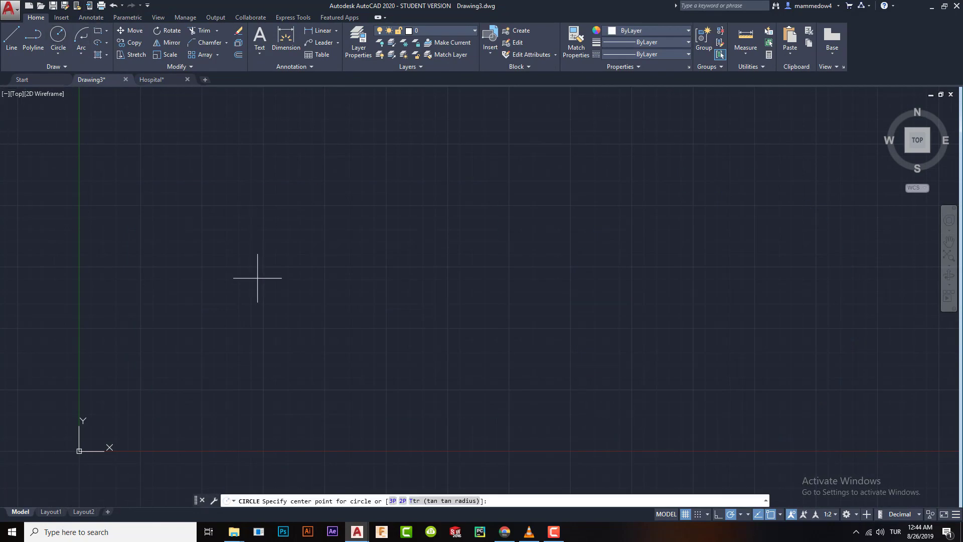
left_click(258, 278)
left_click(273, 161)
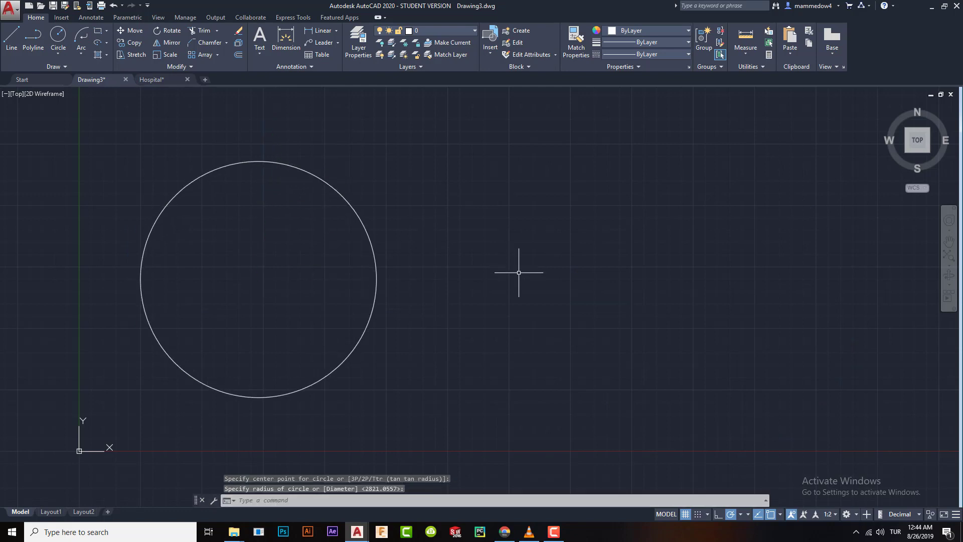
left_click(99, 32)
left_click(485, 156)
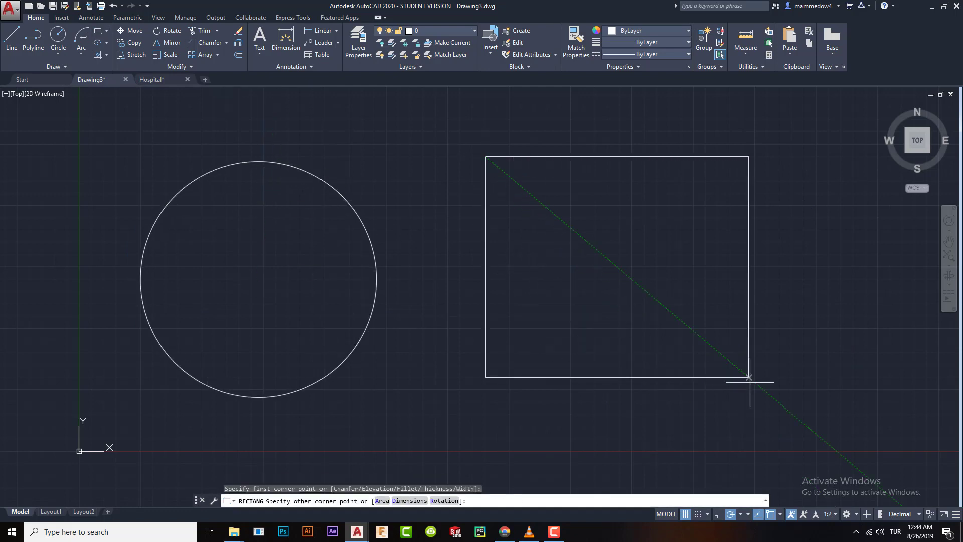
left_click(794, 416)
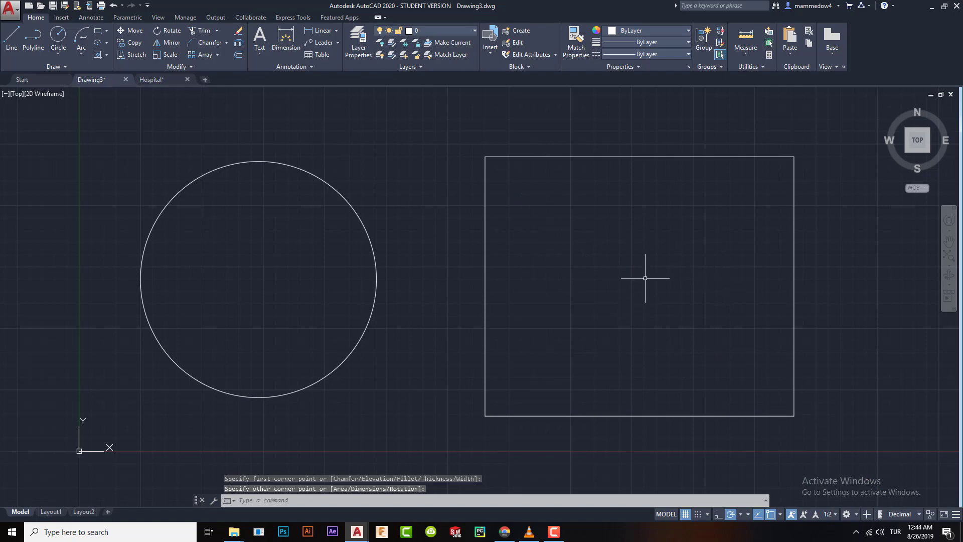
Step: Hatch the inside of the rectangle and the circle in one hatch operation and set the pattern scale to 25
left_click(99, 54)
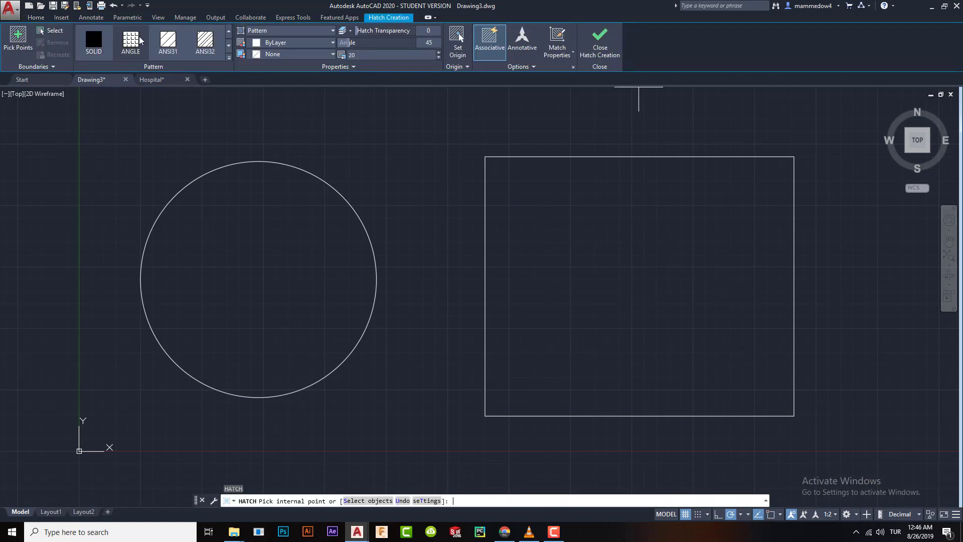
left_click(644, 241)
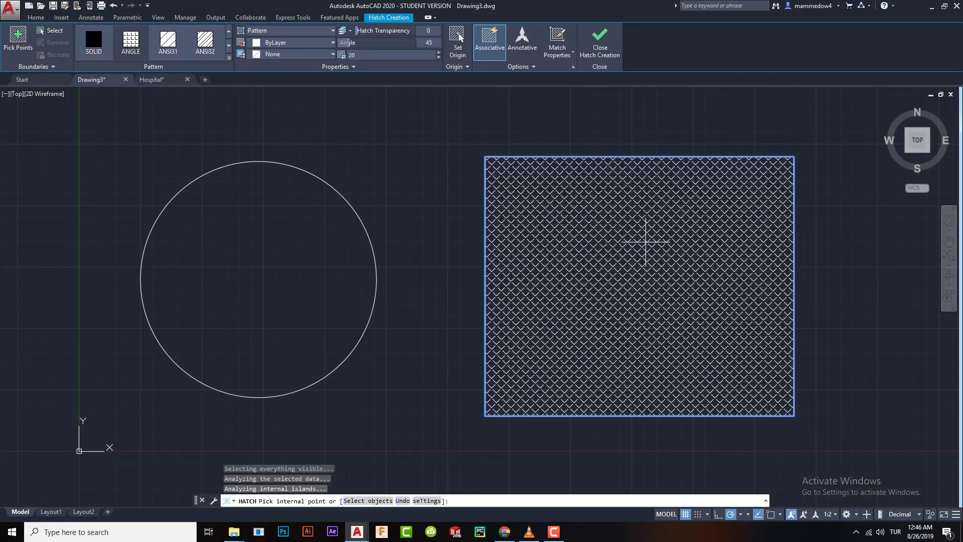
left_click(234, 343)
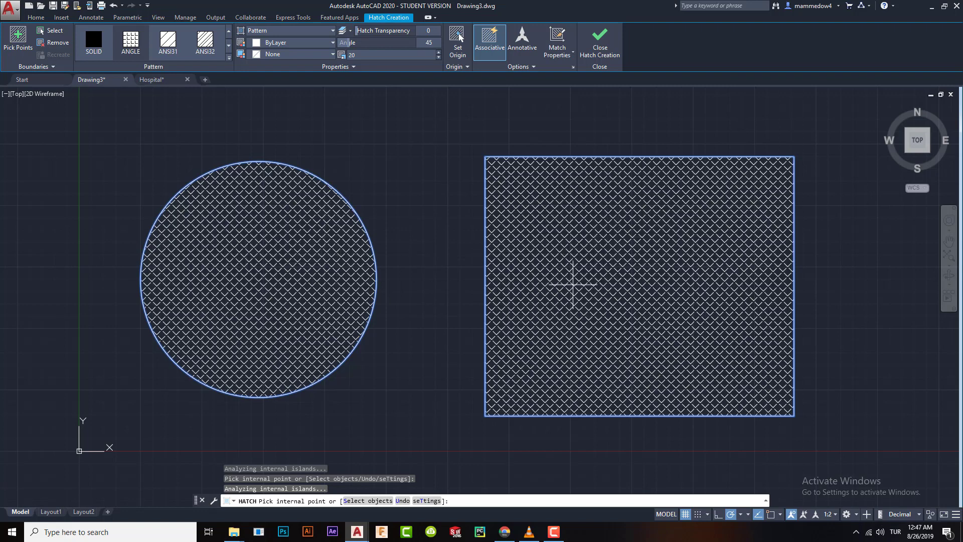
left_click(395, 53)
type("25")
key("Return")
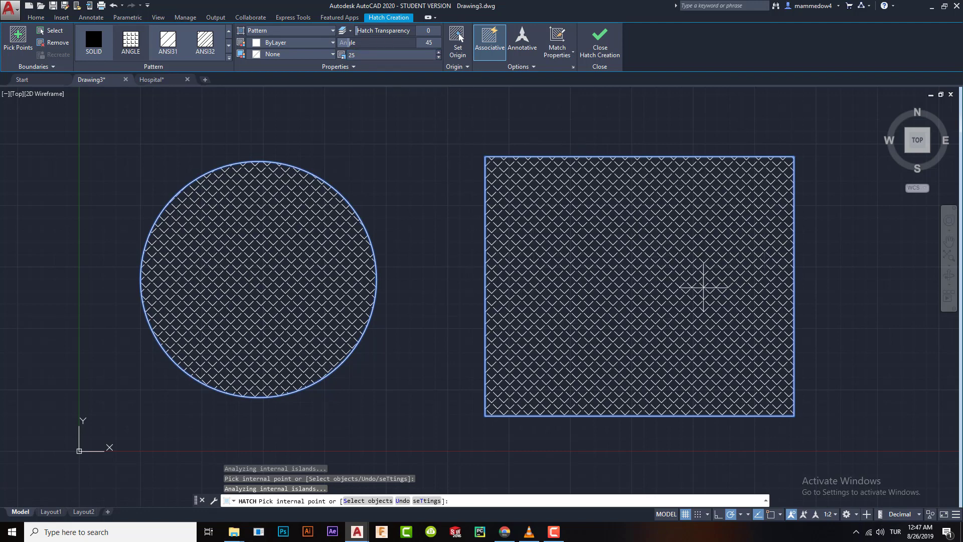
Step: Enable Create Separate Hatches, add the circle as a selected boundary object and finish the hatch creation
left_click(525, 67)
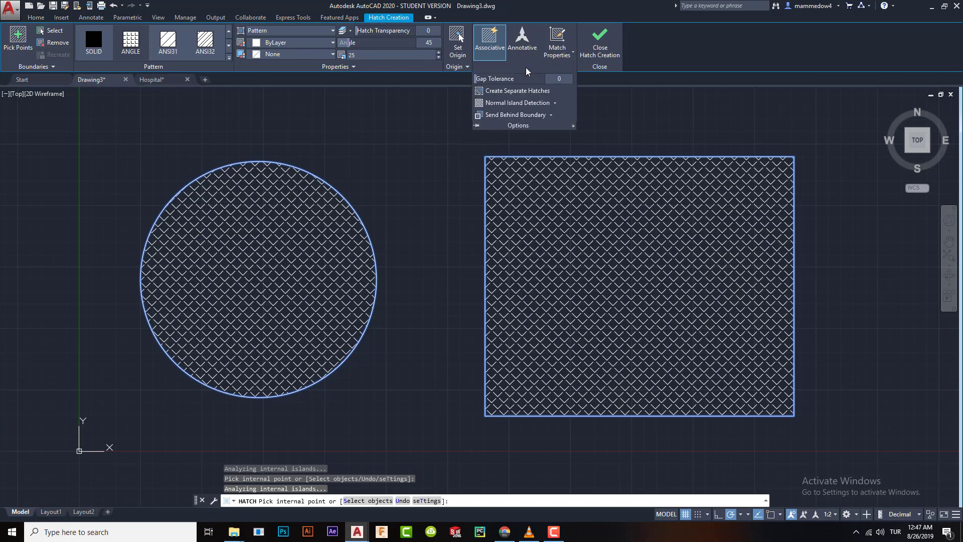
left_click(495, 93)
left_click(378, 501)
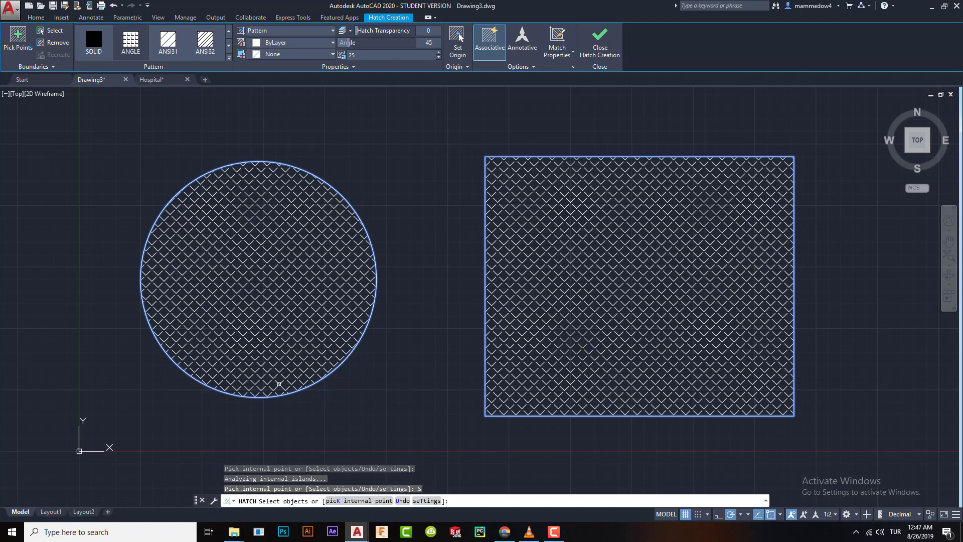
left_click(327, 182)
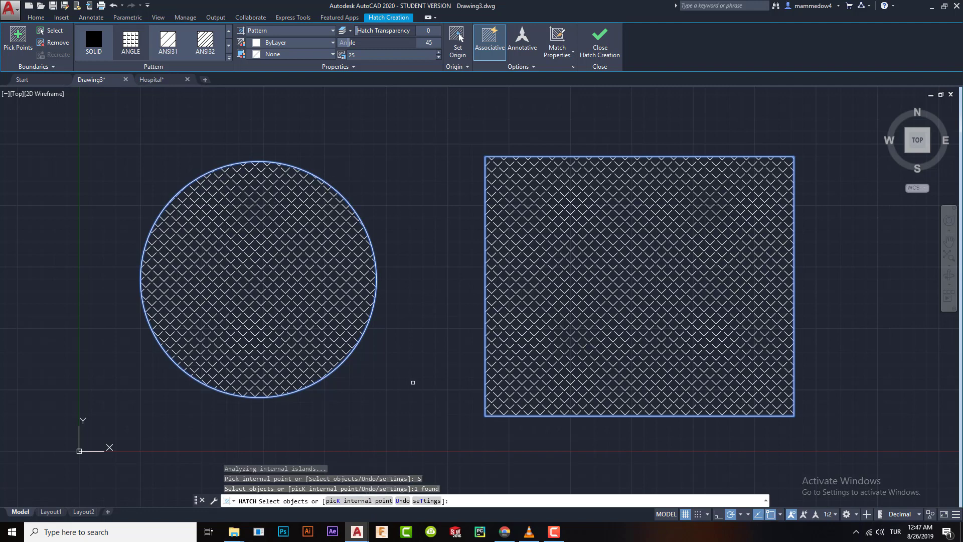
left_click(599, 43)
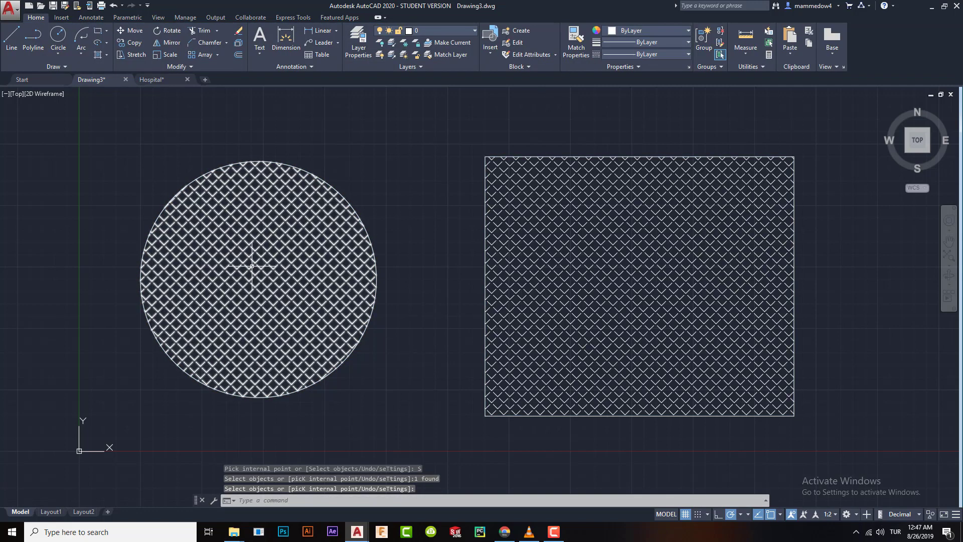
Step: Check the circle's hatch on its own, and set the scale of only the rectangle's hatch to 50
left_click(296, 245)
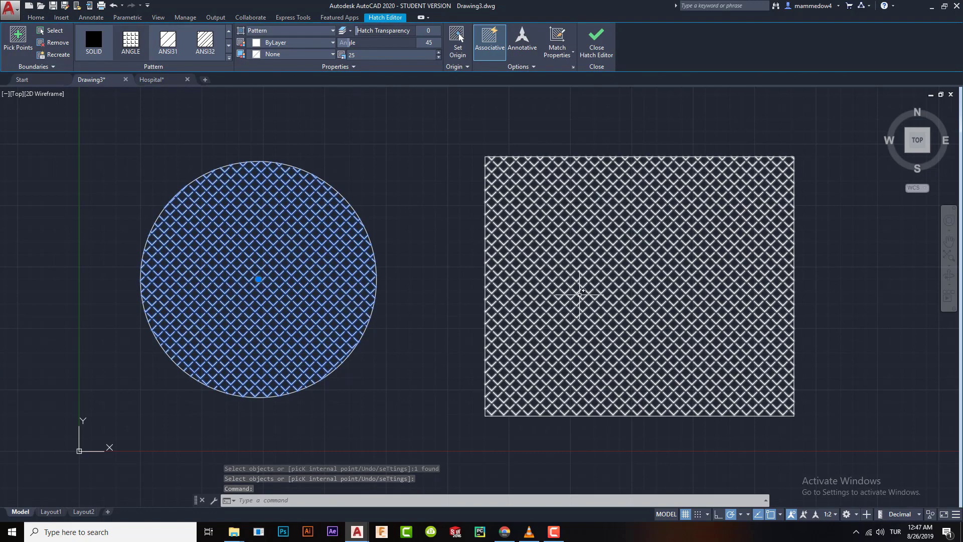
key("Escape")
left_click(632, 218)
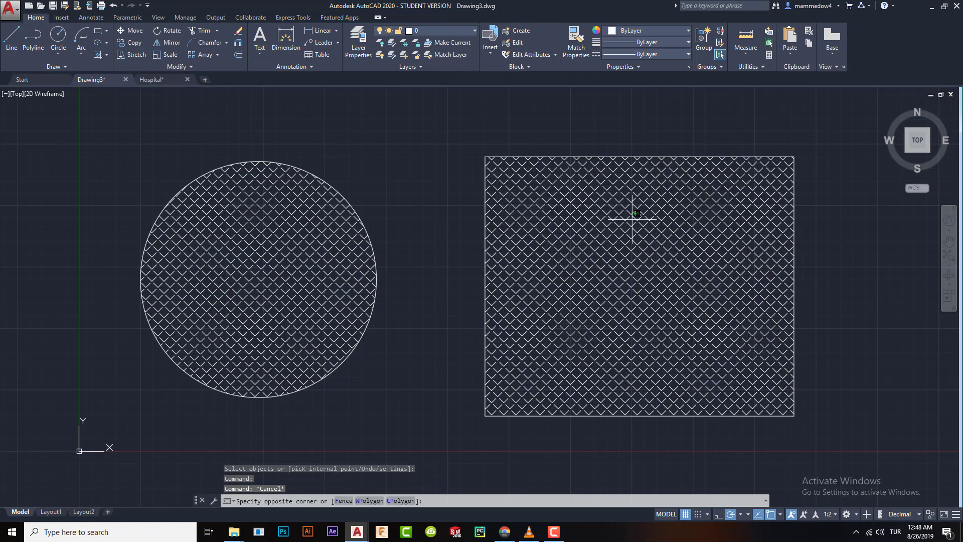
left_click(637, 214)
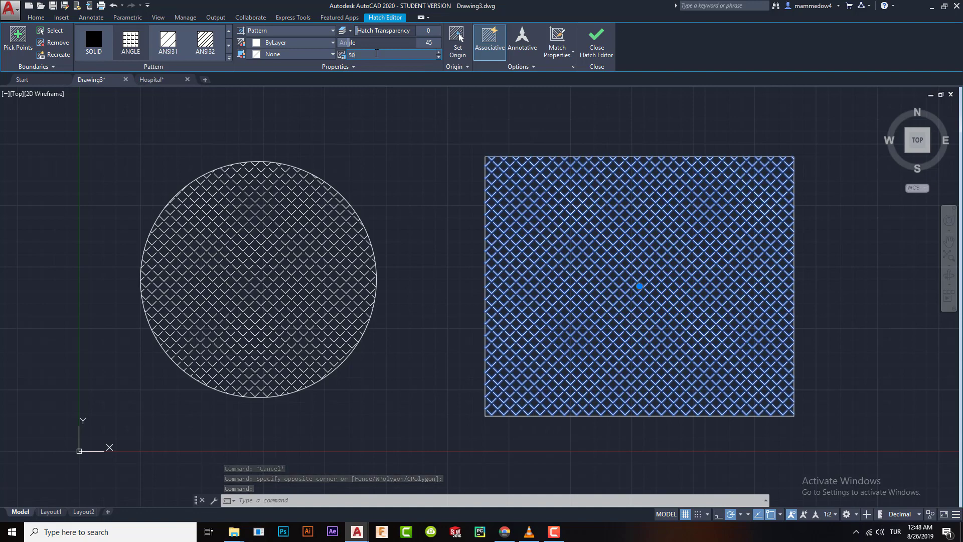
key("Return")
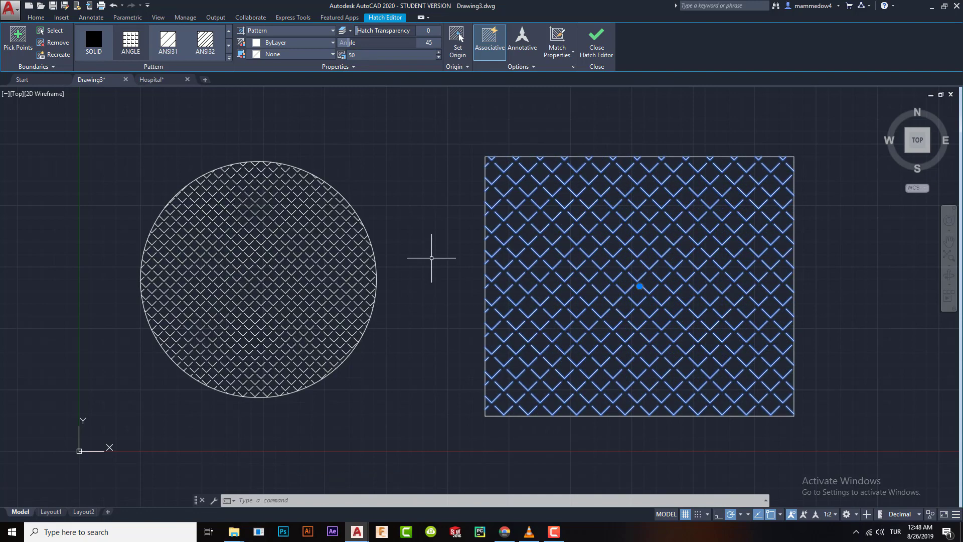
key("Escape")
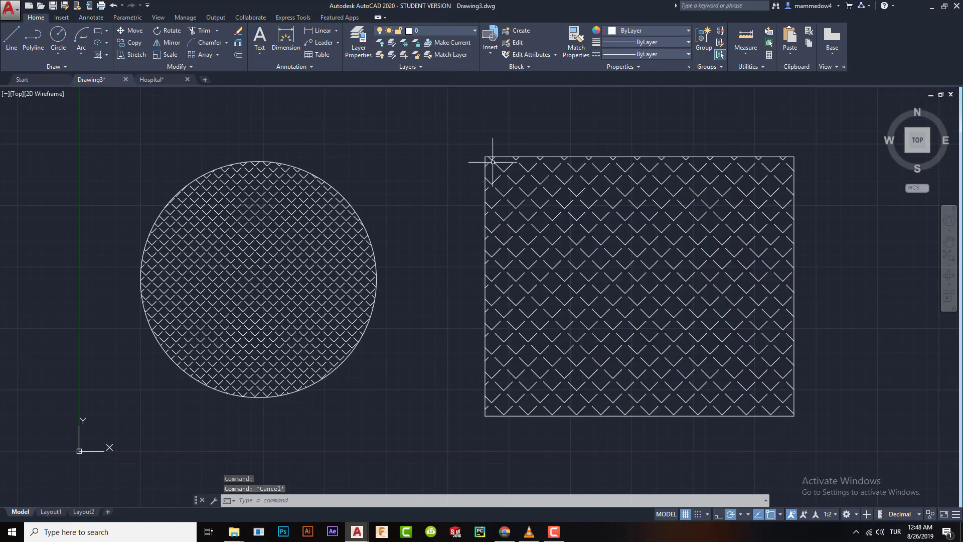
Step: Start a new hatch to review the separate hatches and island detection options, and leave the command without hatching
type("h")
key("Return")
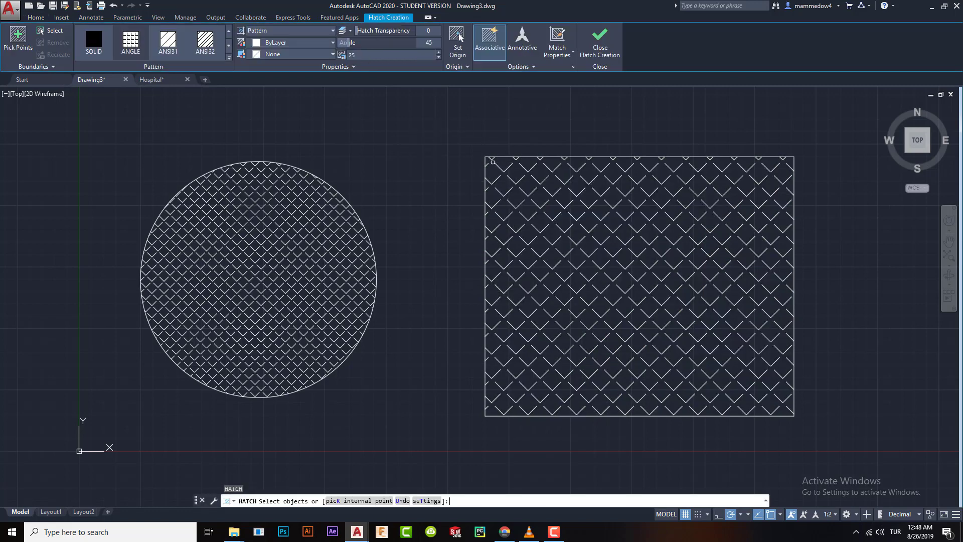
left_click(529, 65)
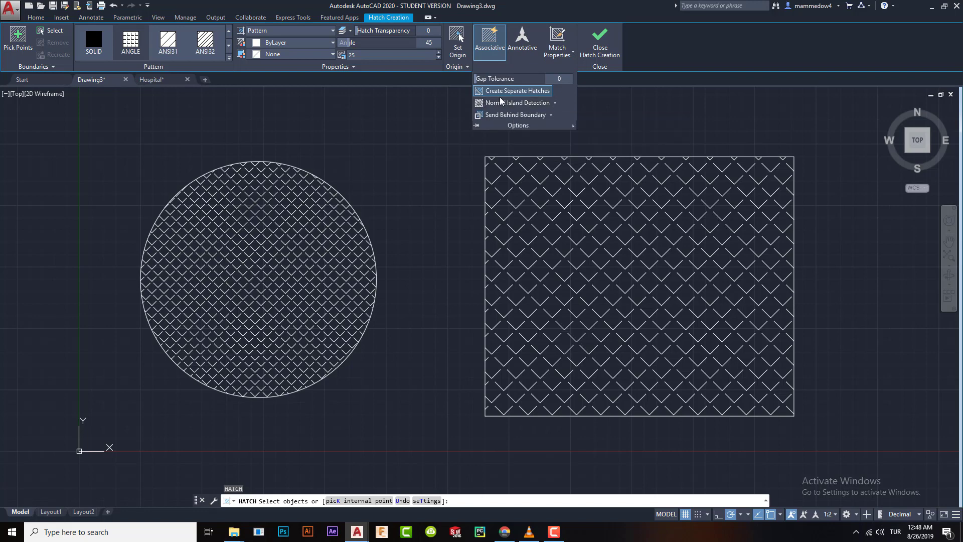
left_click(554, 103)
left_click(509, 121)
key("Escape")
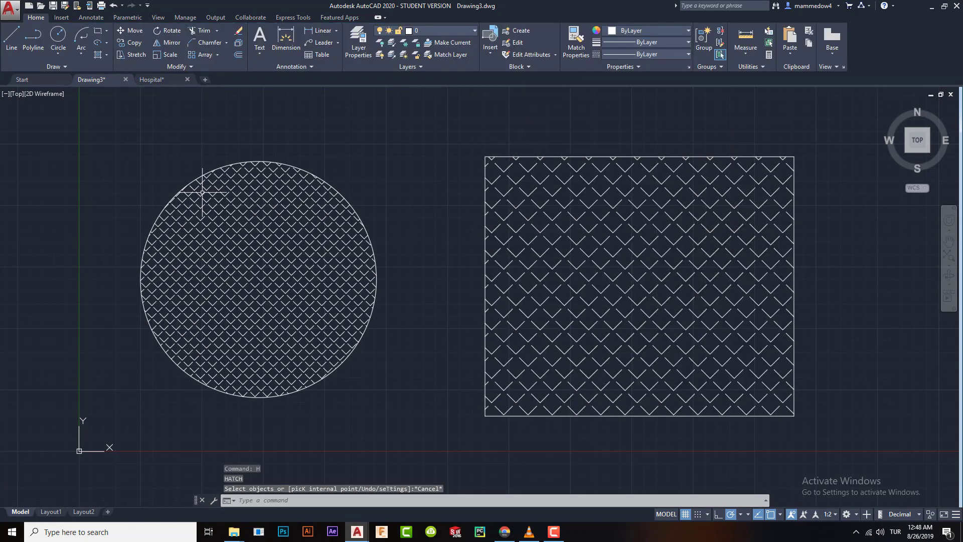
Step: Erase the hatched circle and the hatched rectangle together
left_click(90, 111)
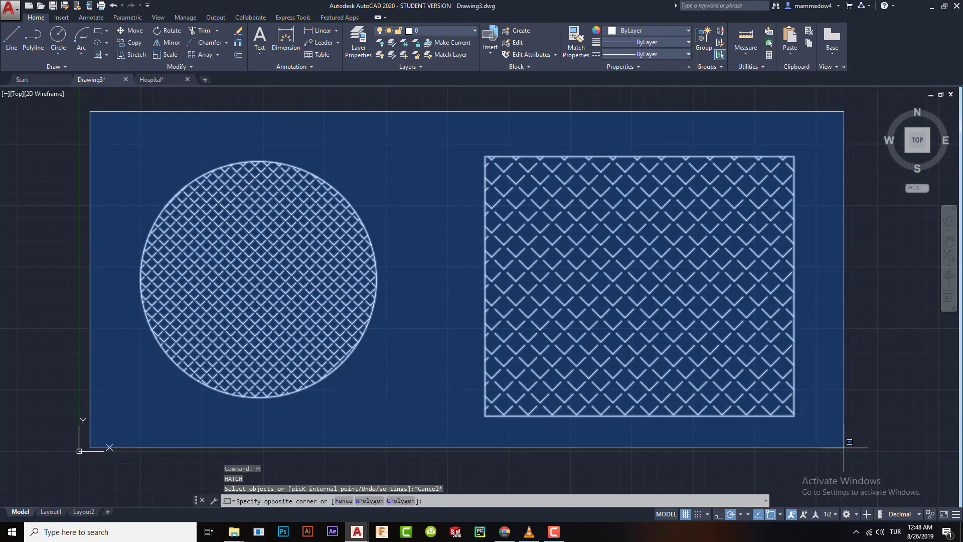
left_click(889, 449)
key("Delete")
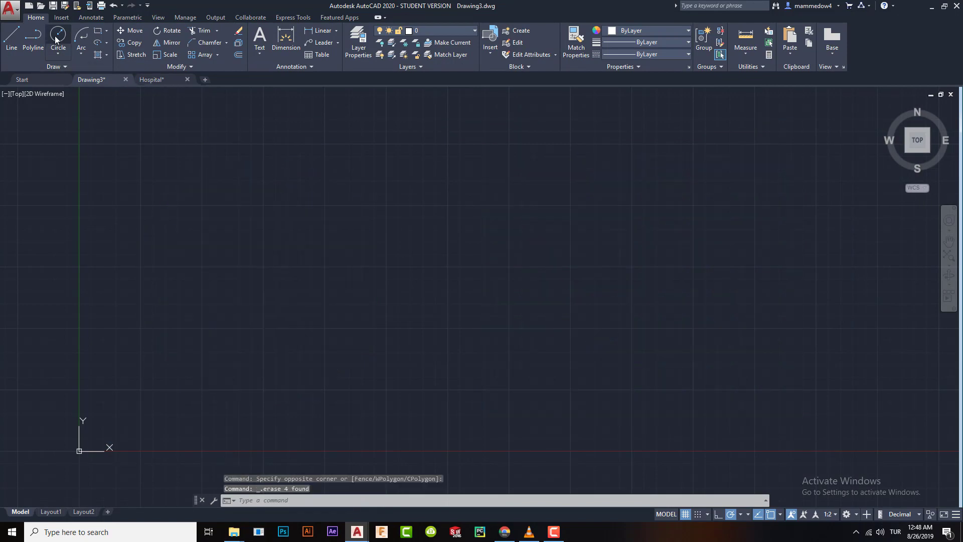
Step: Draw a circle with a radius of about 2633 and a nearly concentric larger one with a radius of about 3792
left_click(65, 53)
left_click(456, 262)
left_click(534, 159)
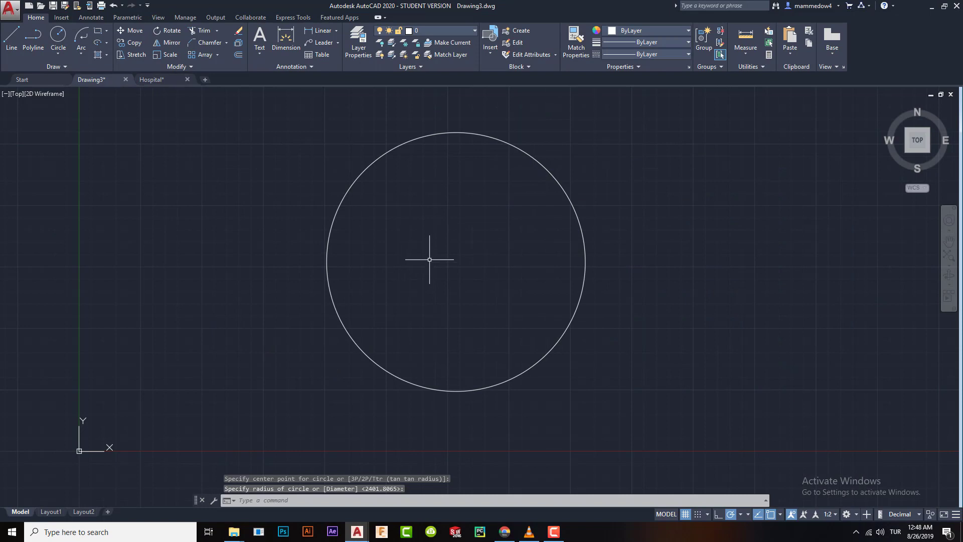
key("Return")
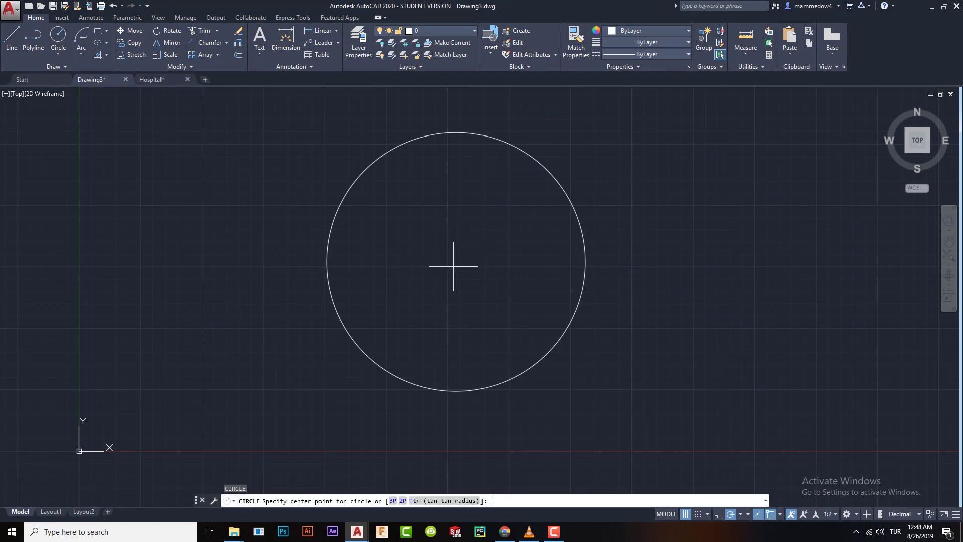
left_click(454, 265)
left_click(562, 113)
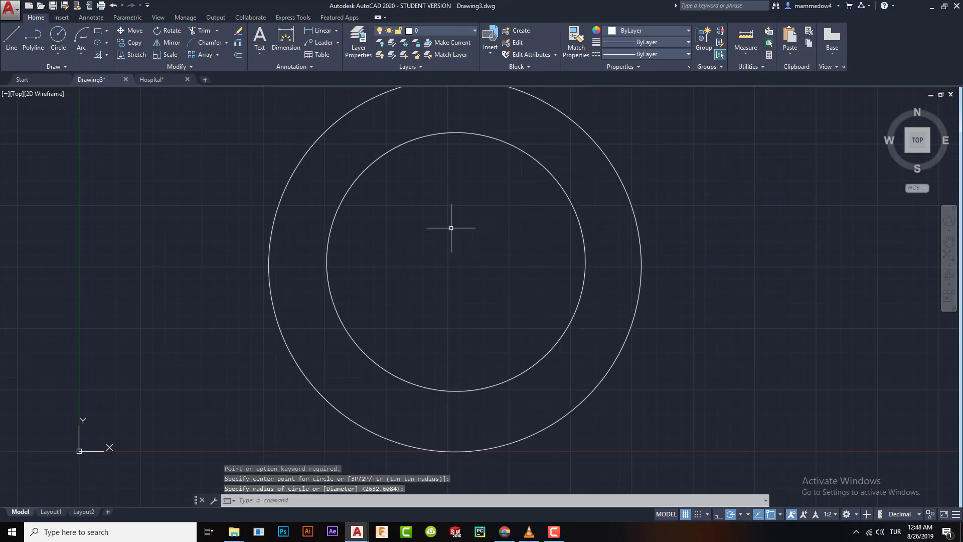
Step: Draw a third, still larger circle around the two nearly concentric circles
scroll(450, 228, "down", 5)
key("Return")
key("Return")
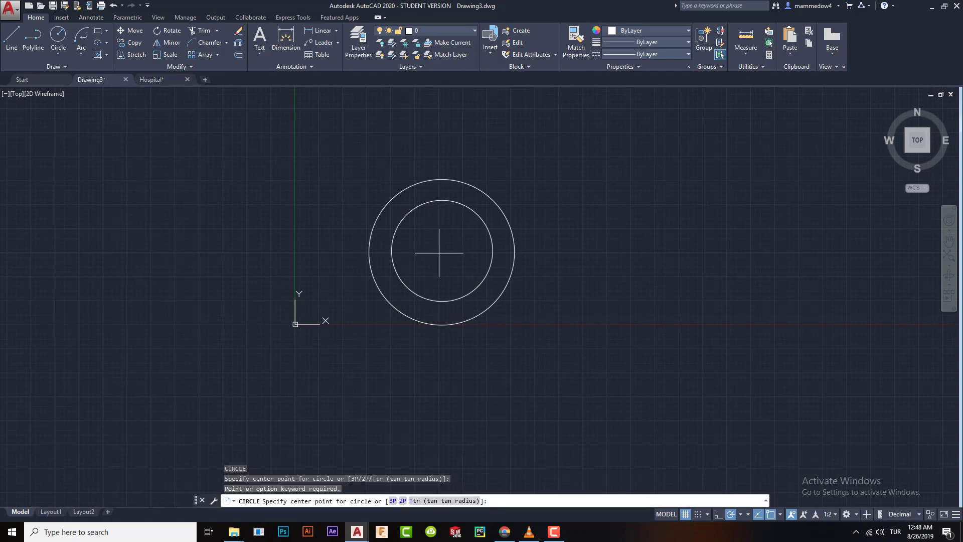
left_click(439, 252)
left_click(503, 180)
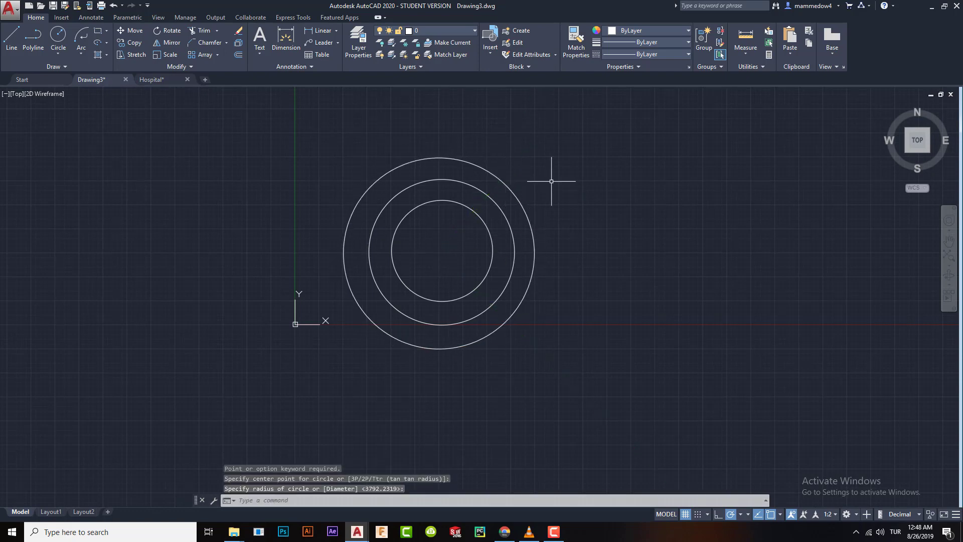
mouse_move(437, 221)
middle_mouse_down()
mouse_move(467, 238)
mouse_move(554, 251)
middle_mouse_up()
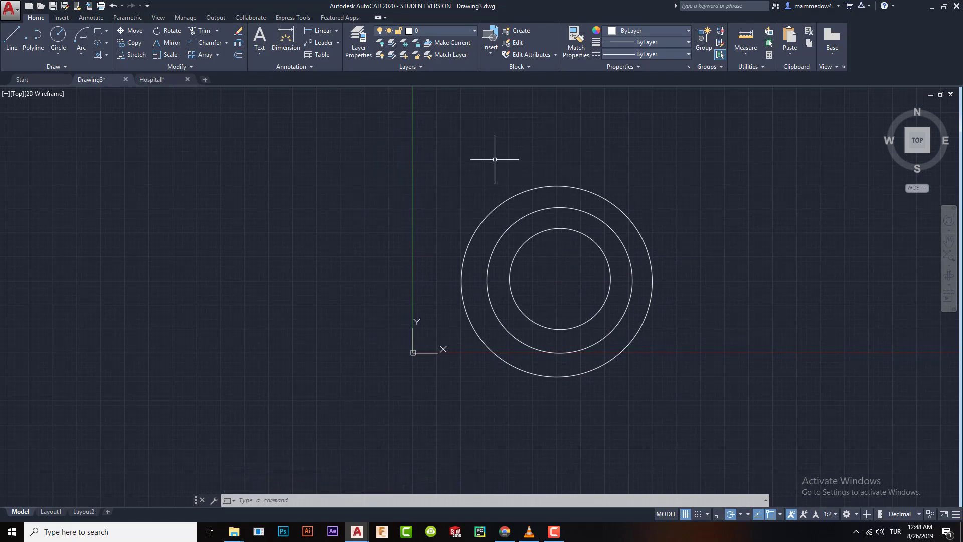
Step: Hatch the nested circles from a point in the outer ring with Normal Island Detection, review the detection options and erase the hatch
type("h")
key("Return")
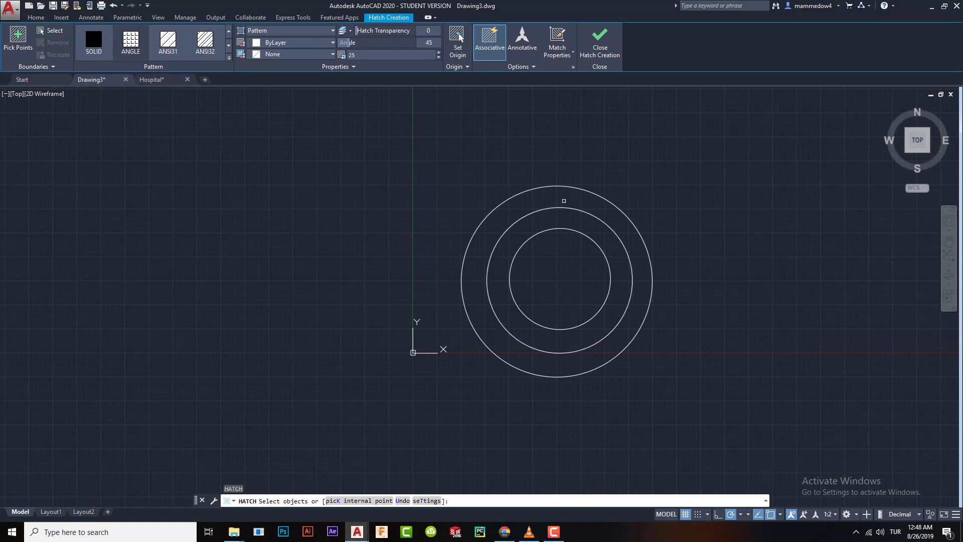
left_click(21, 28)
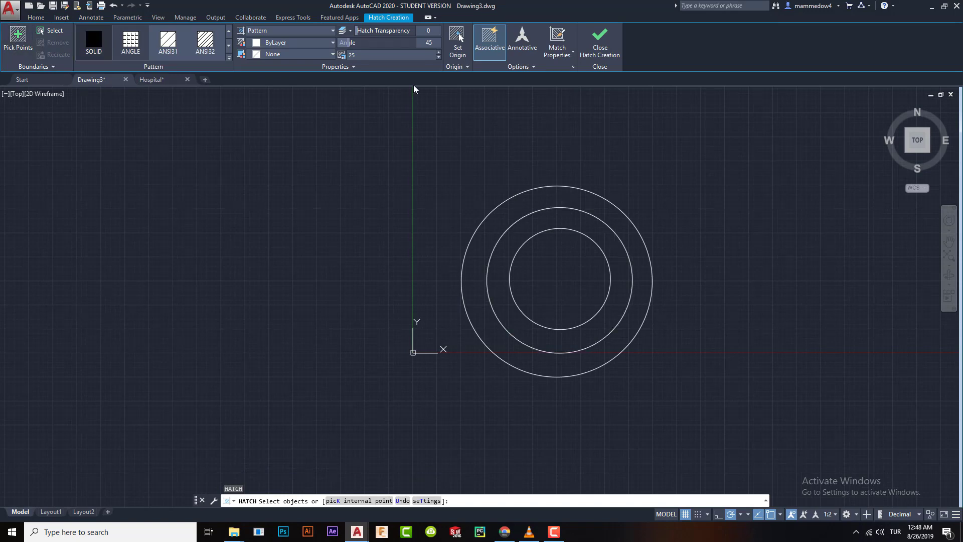
left_click(588, 203)
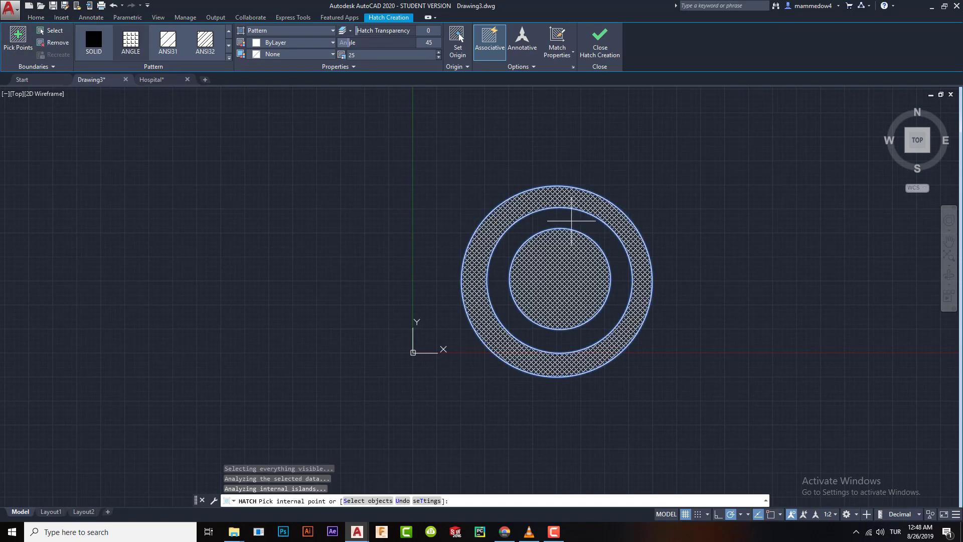
left_click(534, 67)
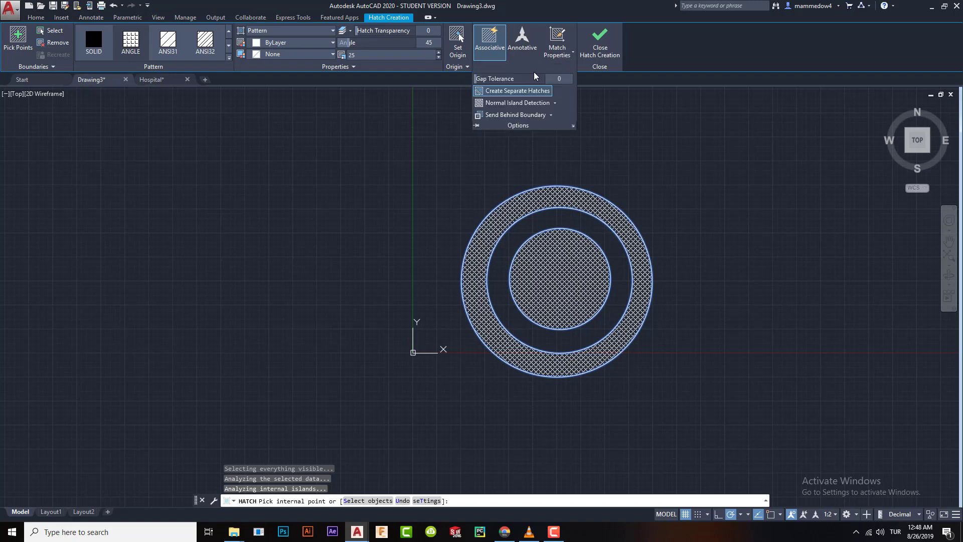
left_click(554, 103)
left_click(553, 102)
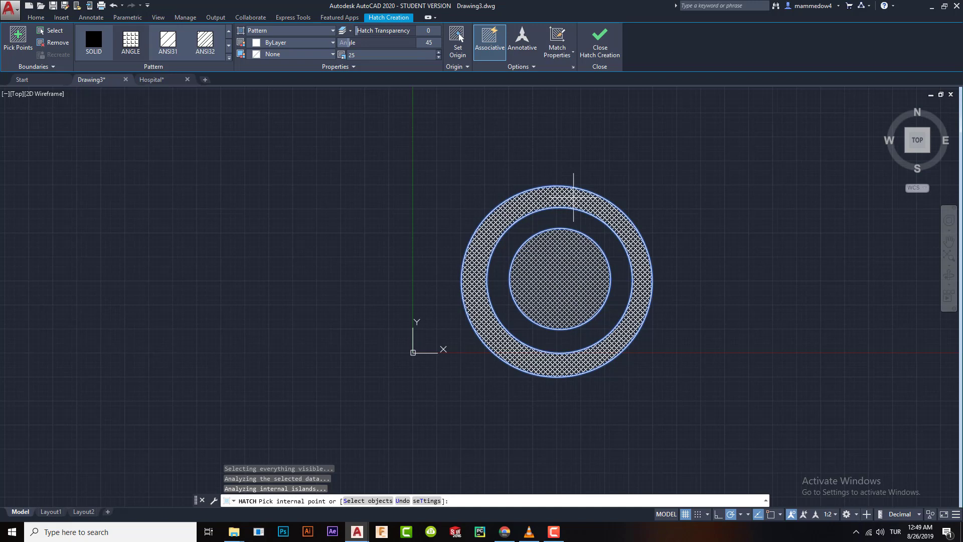
key("Escape")
left_click(549, 265)
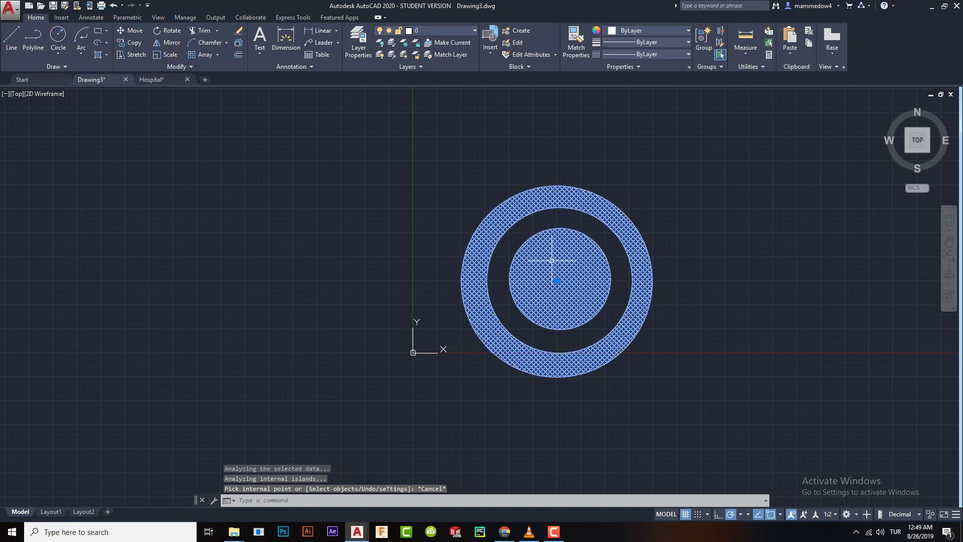
key("Delete")
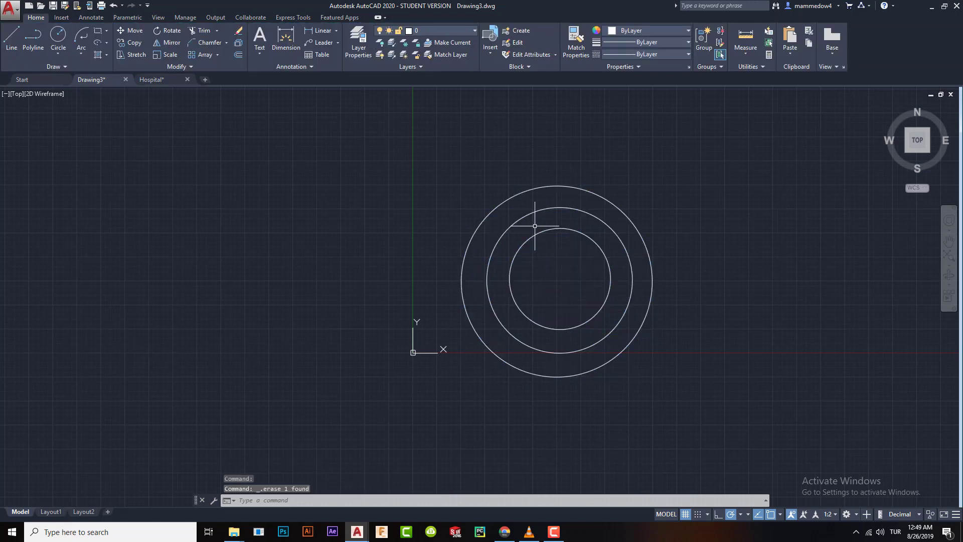
Step: Hatch the nested circles from a point in the outer ring using Outer Island Detection
type("h")
key("Return")
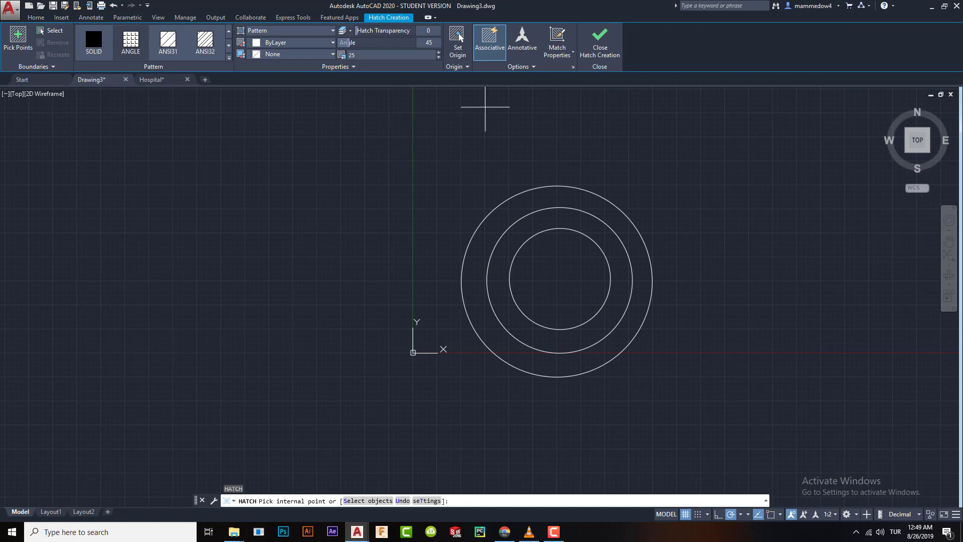
left_click(524, 65)
left_click(554, 103)
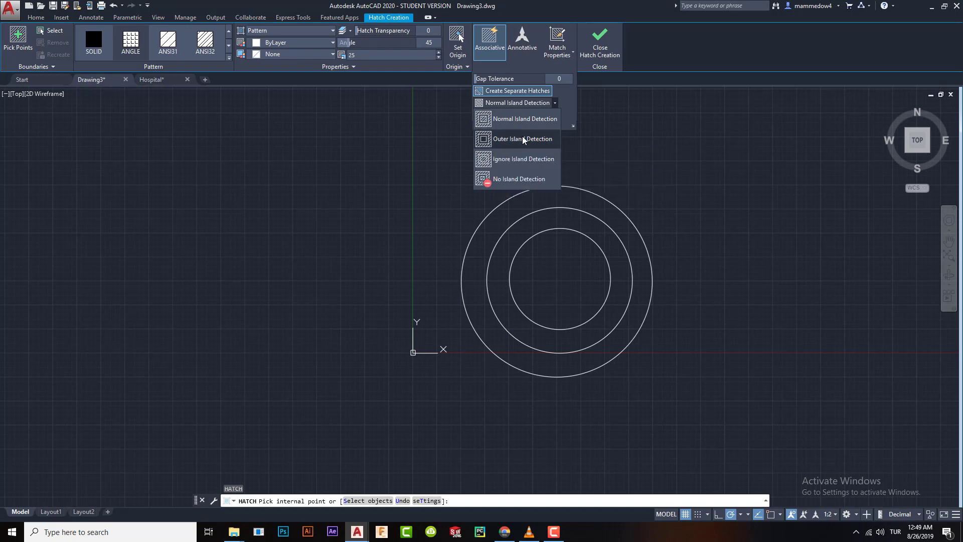
left_click(522, 138)
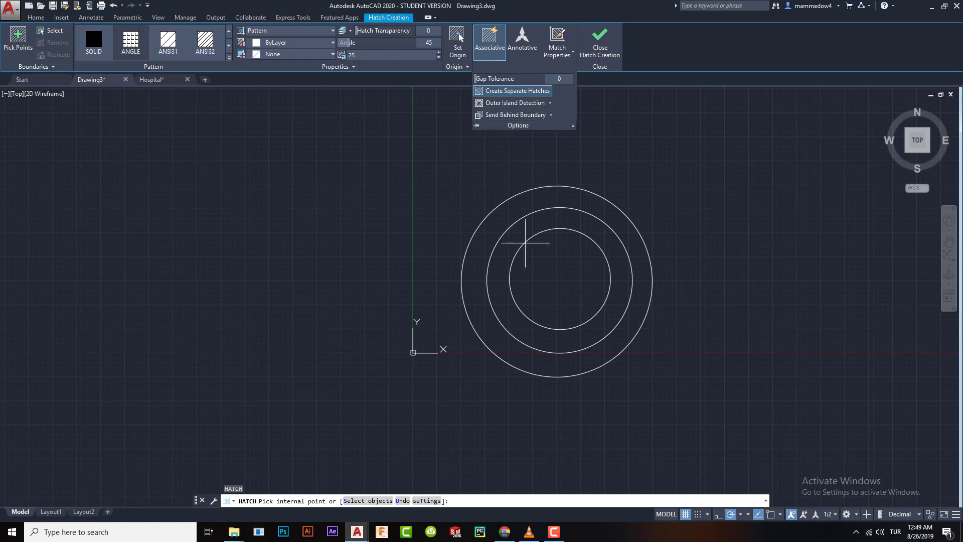
left_click(584, 202)
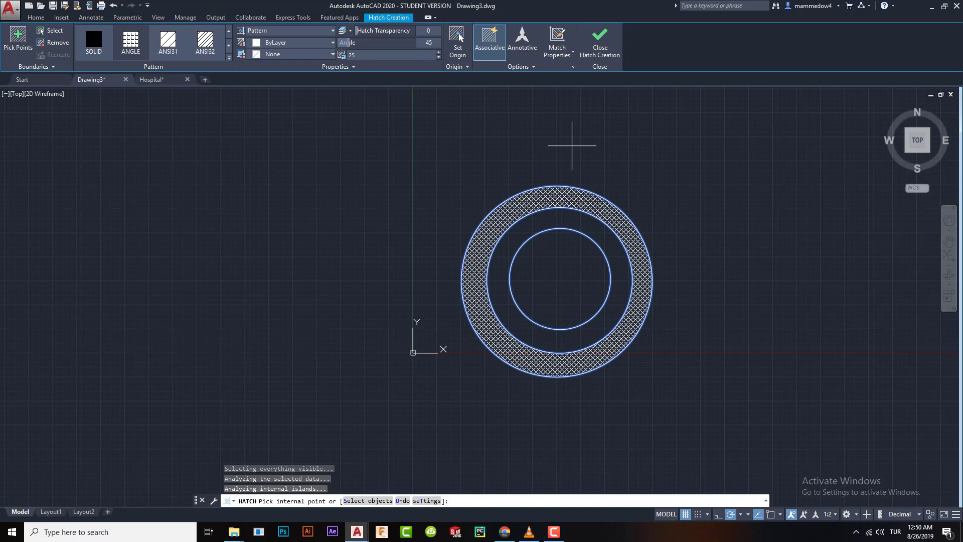
Step: Switch the nested circles' hatch to Ignore Island Detection
left_click(517, 67)
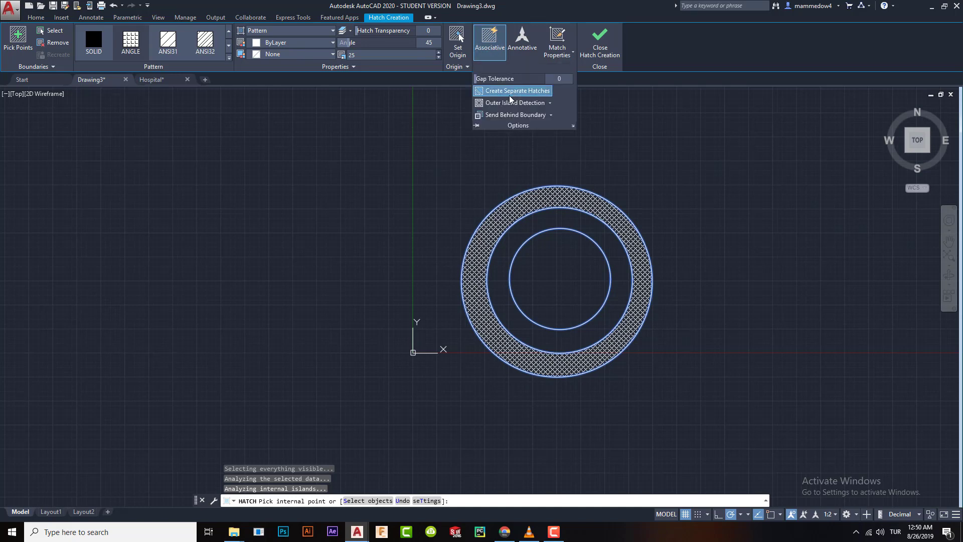
left_click(550, 103)
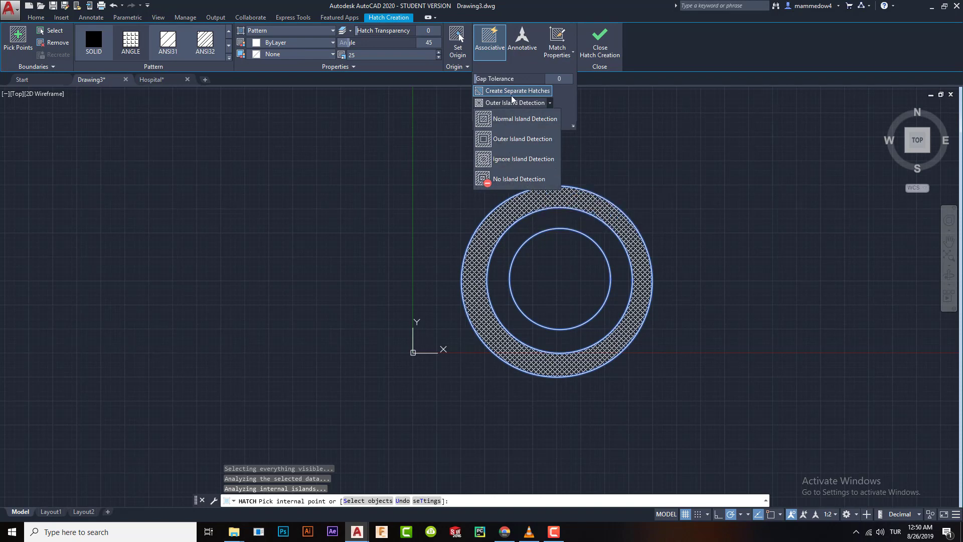
left_click(518, 160)
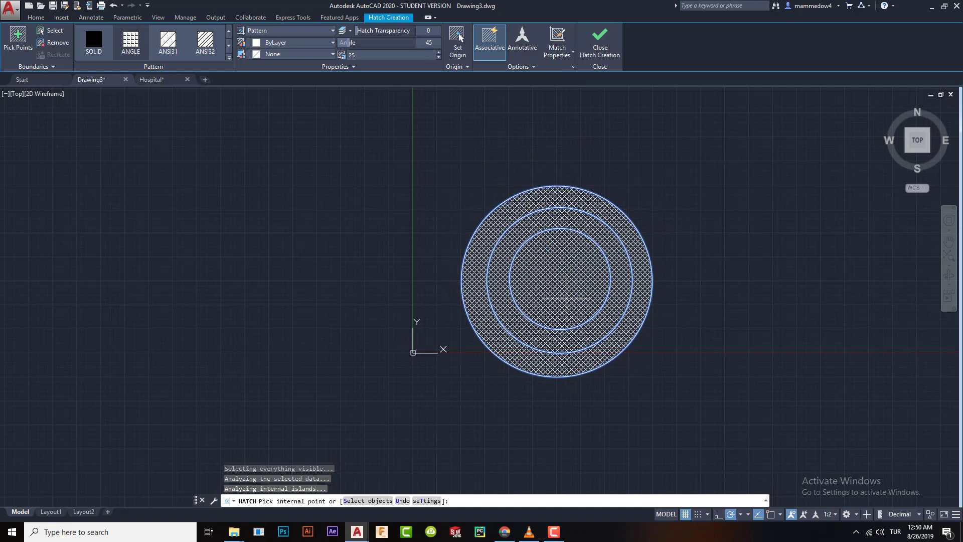
Step: Review the hatch draw order options such as Send Behind Boundary, end the Hatch command and examine the general draw order commands
left_click(533, 66)
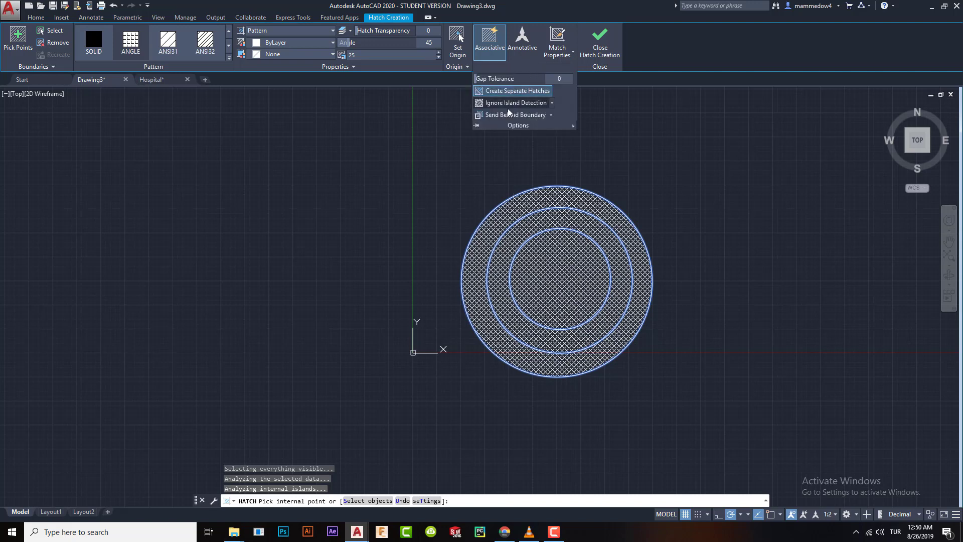
left_click(552, 116)
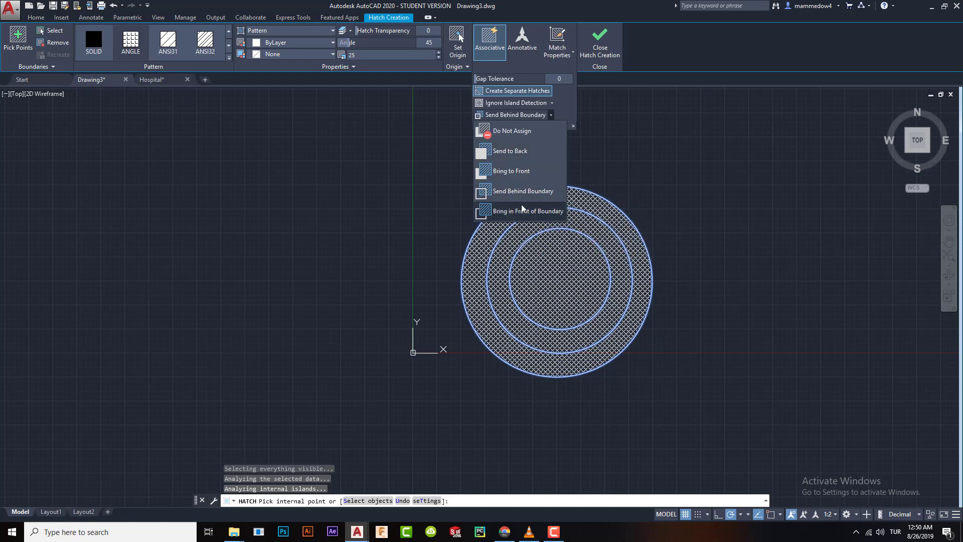
left_click(551, 115)
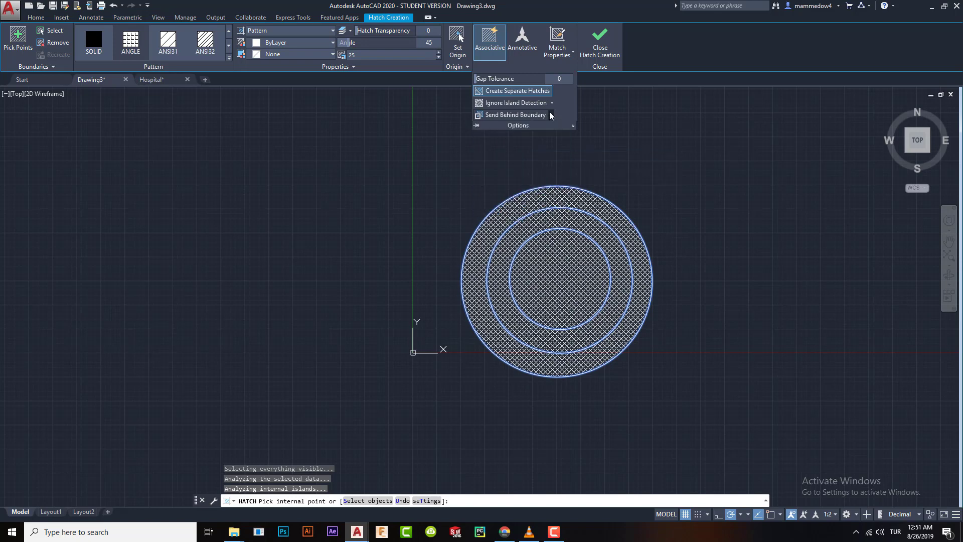
key("Escape")
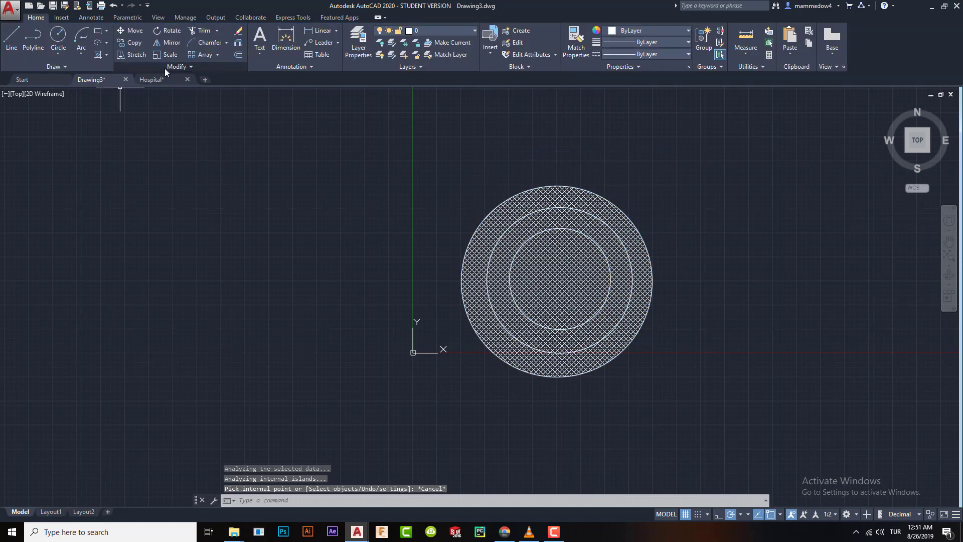
left_click(183, 68)
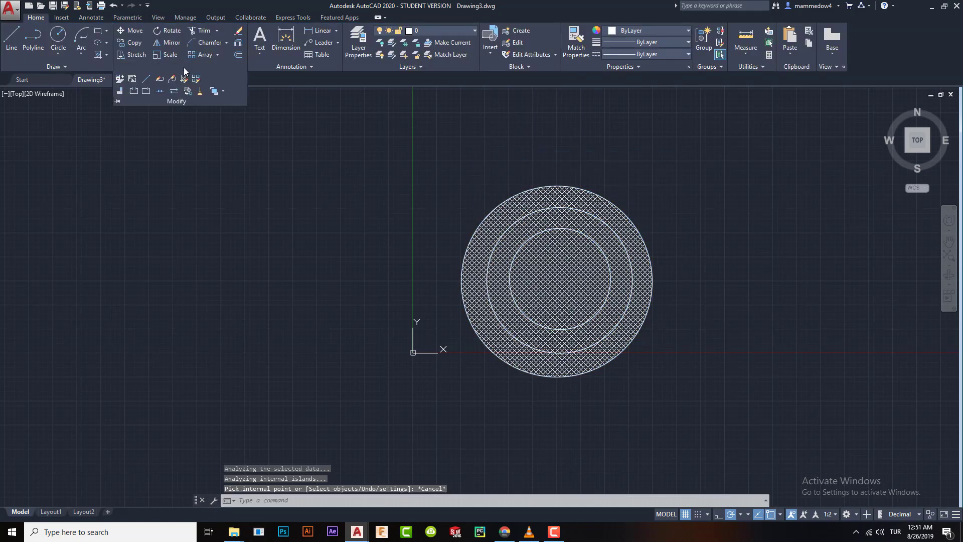
left_click(222, 91)
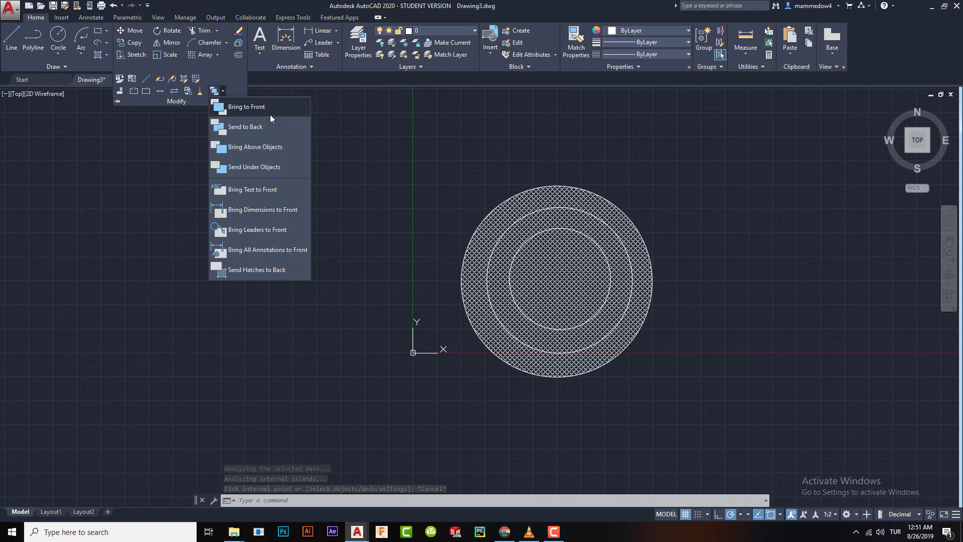
left_click(523, 121)
Step: Erase the three nested circles together with their hatch
left_click(381, 113)
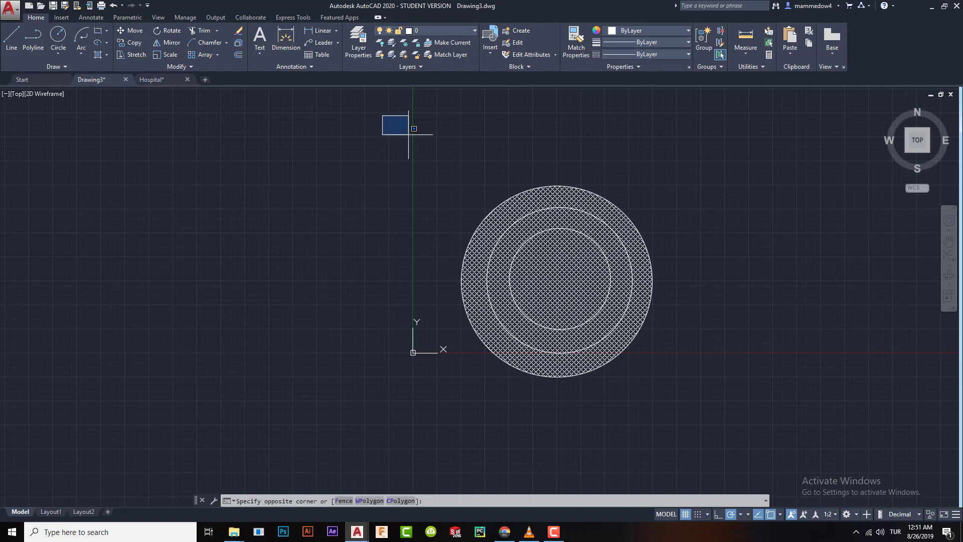
left_click(717, 430)
key("Delete")
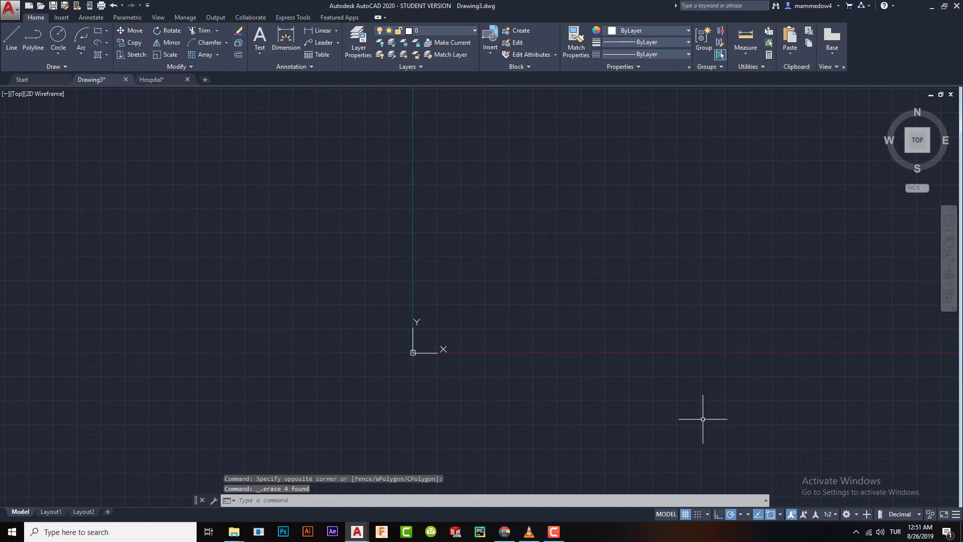